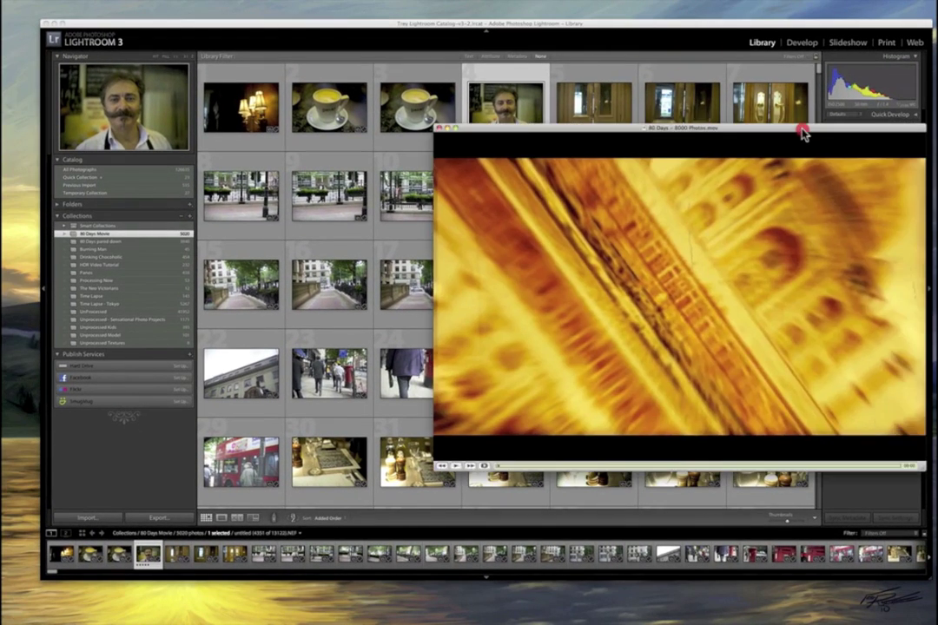
Move the playing 80 Days - 8000 Photos.mov window left over the Lightroom library.
left_click_drag(802, 132, 502, 90)
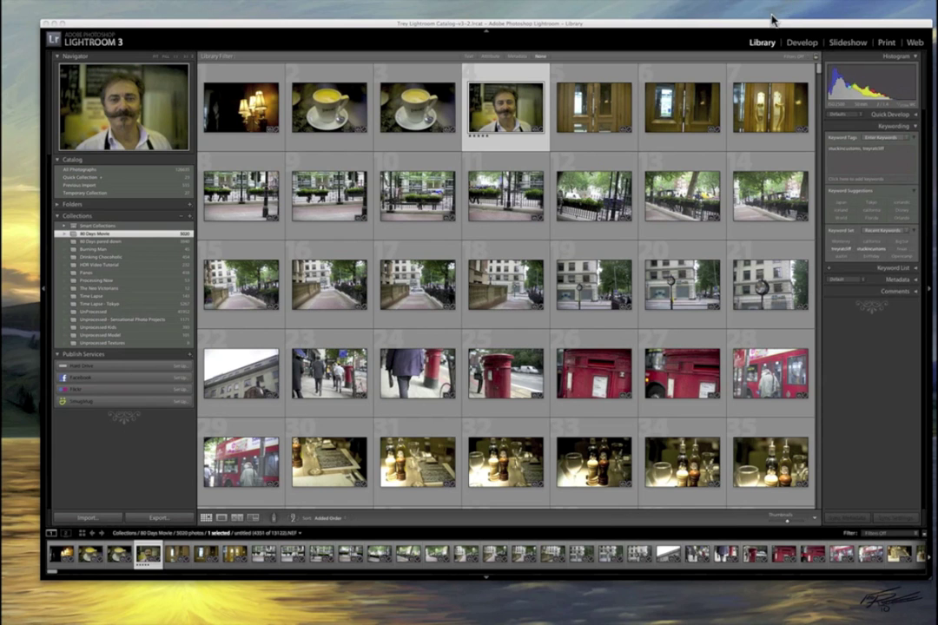
Reposition Lightroom and show the 80 Days Movie collection's 5020 photos, scrolling down the grid.
left_click_drag(768, 30, 738, 23)
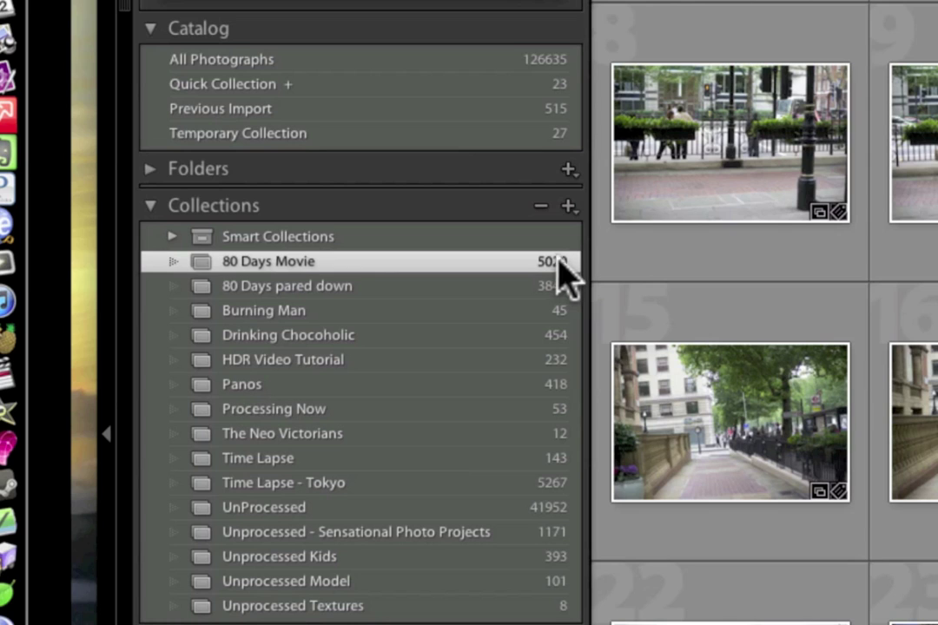
left_click(395, 263)
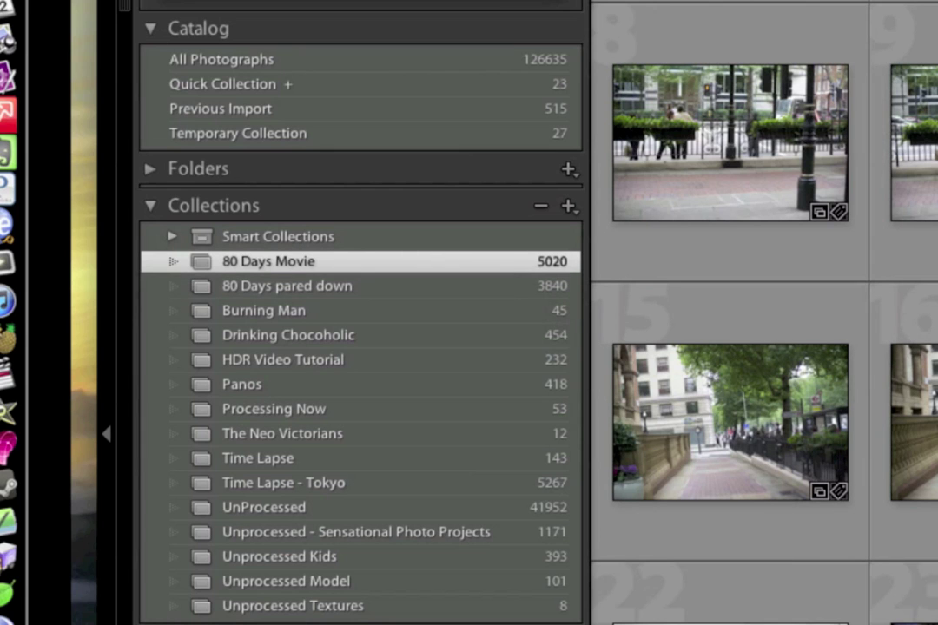
scroll(764, 312, "down", 15)
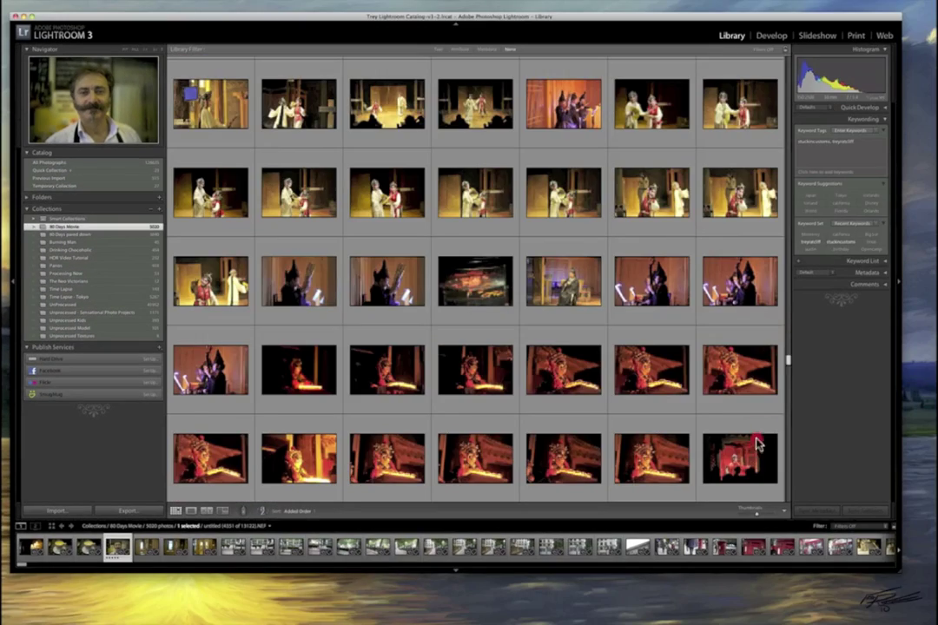
scroll(755, 444, "down", 15)
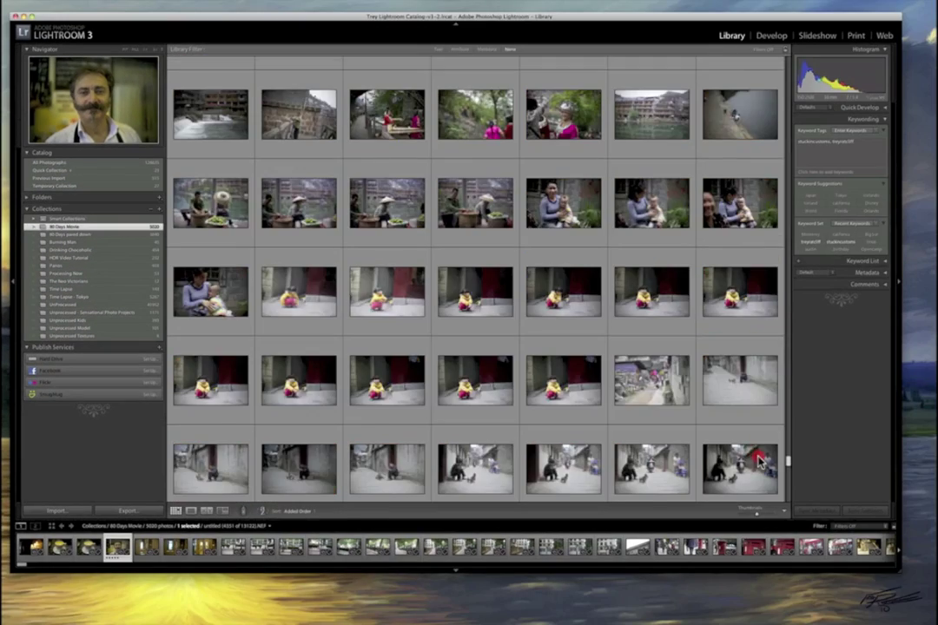
left_click(787, 55)
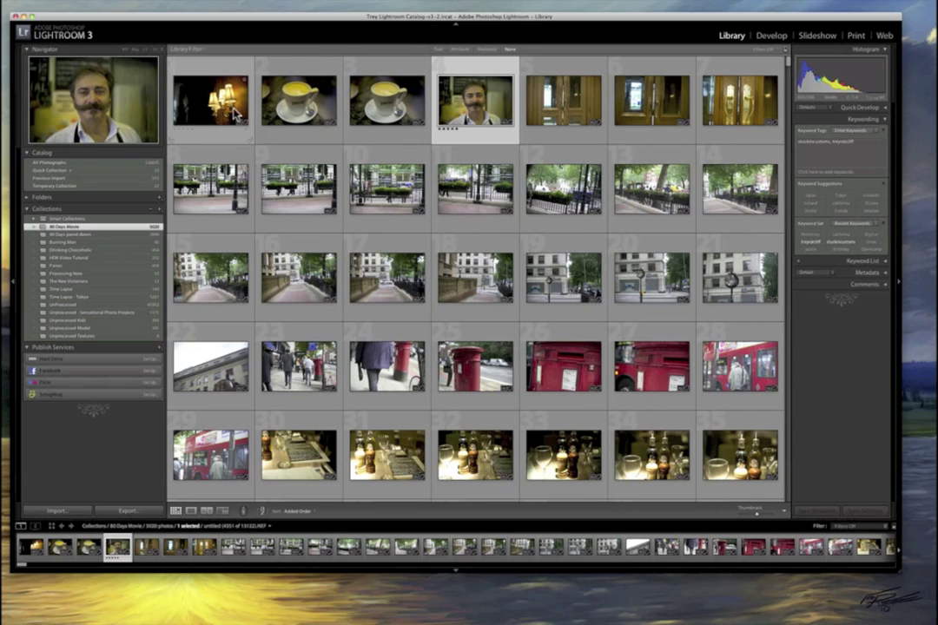
double_click(478, 99)
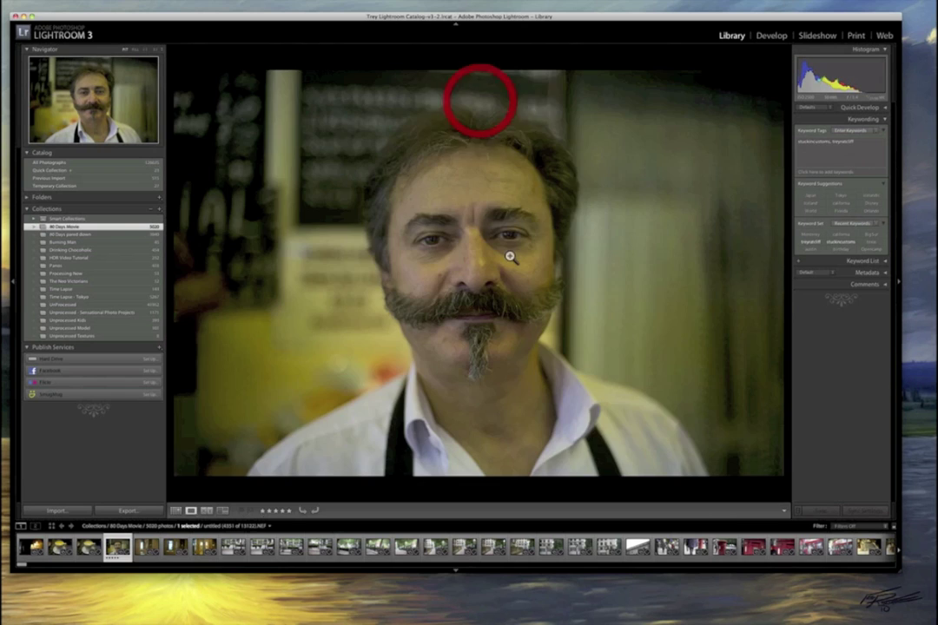
double_click(660, 315)
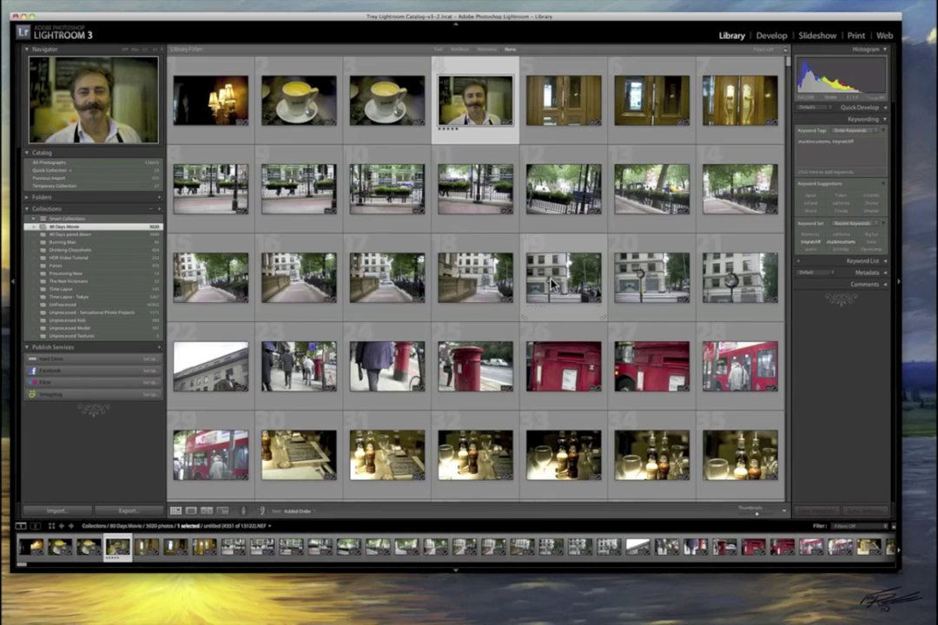
double_click(210, 97)
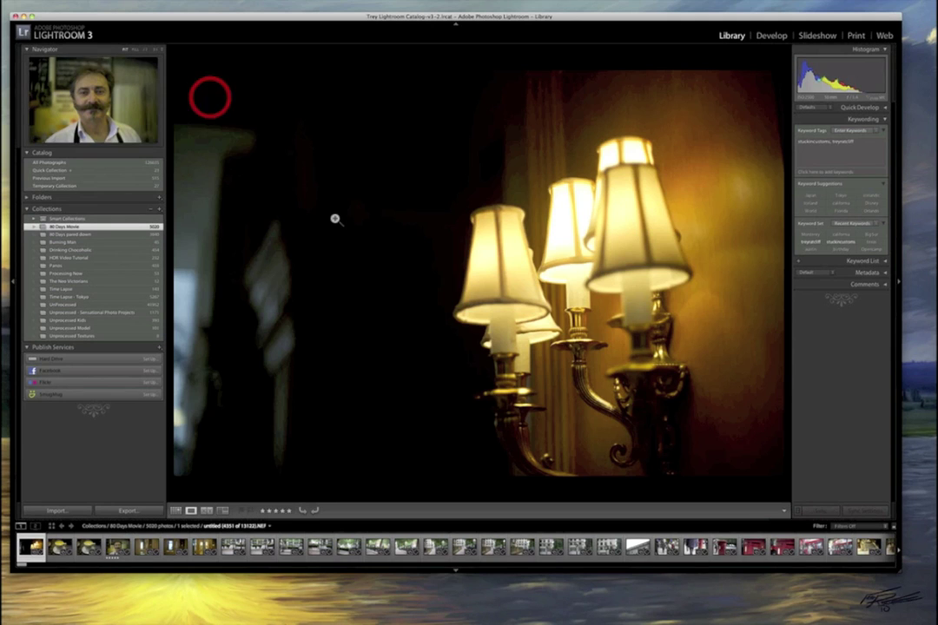
double_click(454, 339)
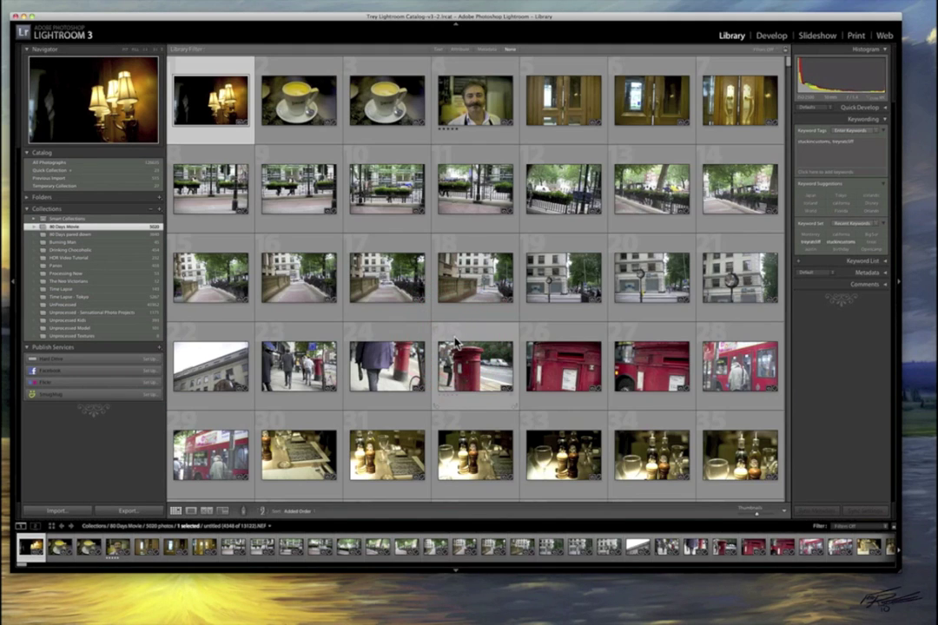
scroll(393, 312, "down", 5)
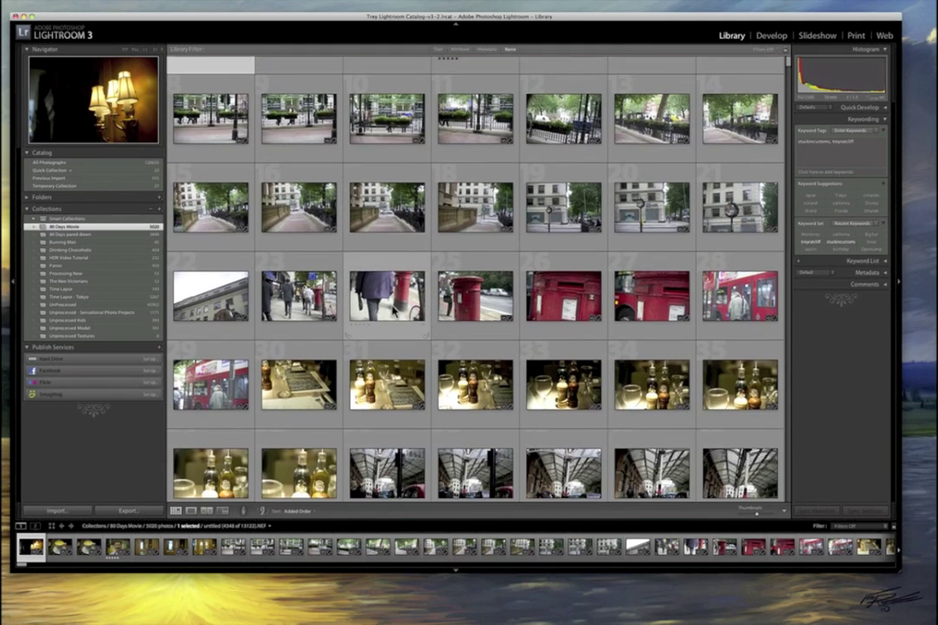
scroll(392, 310, "down", 6)
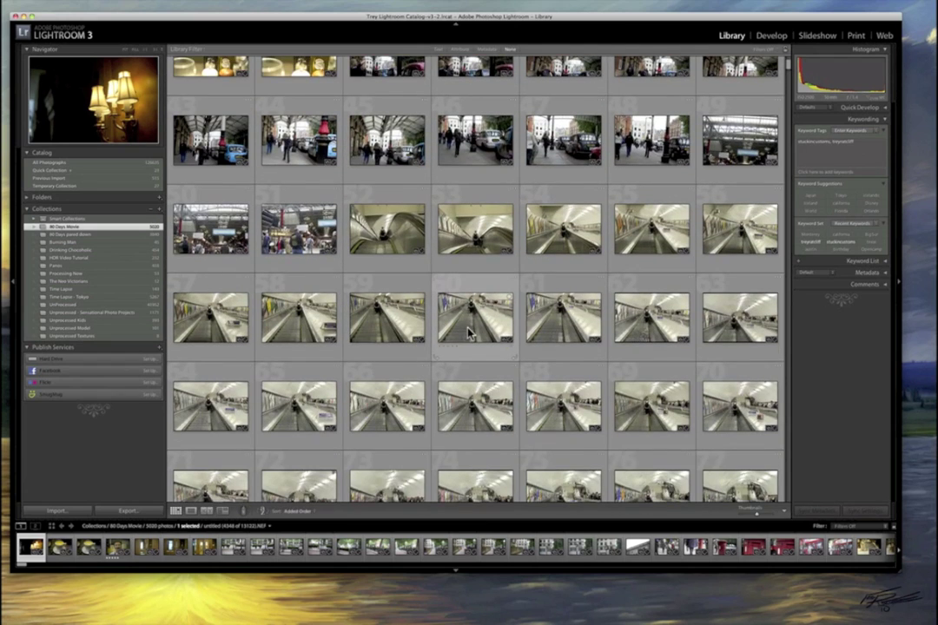
double_click(469, 332)
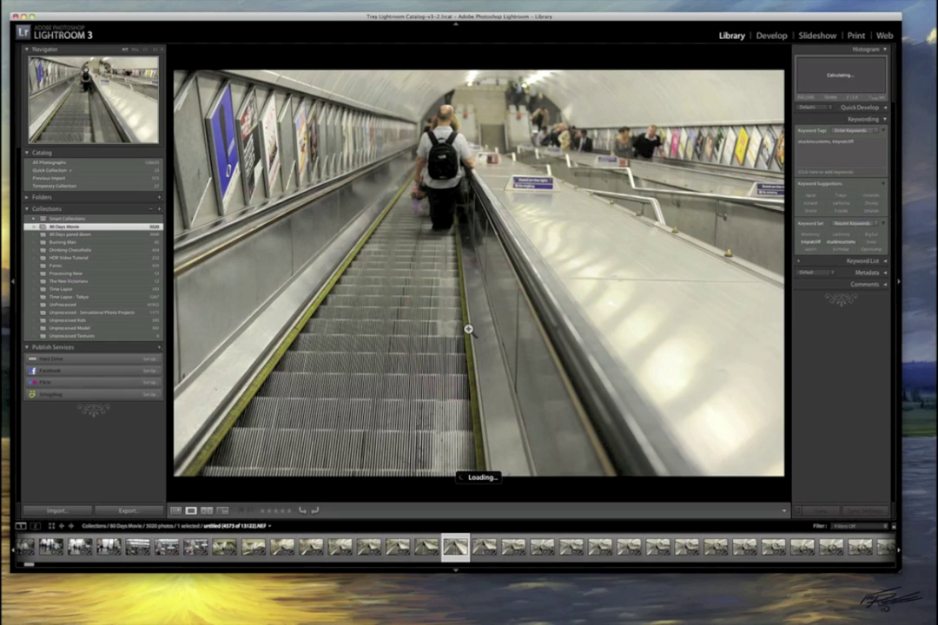
key("Right")
key("Right")
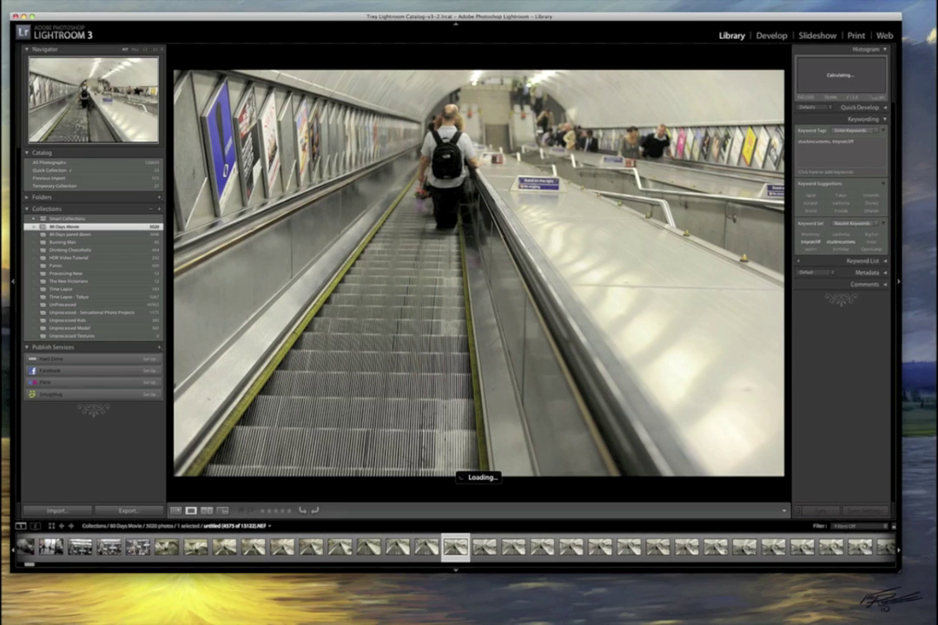
key("Right")
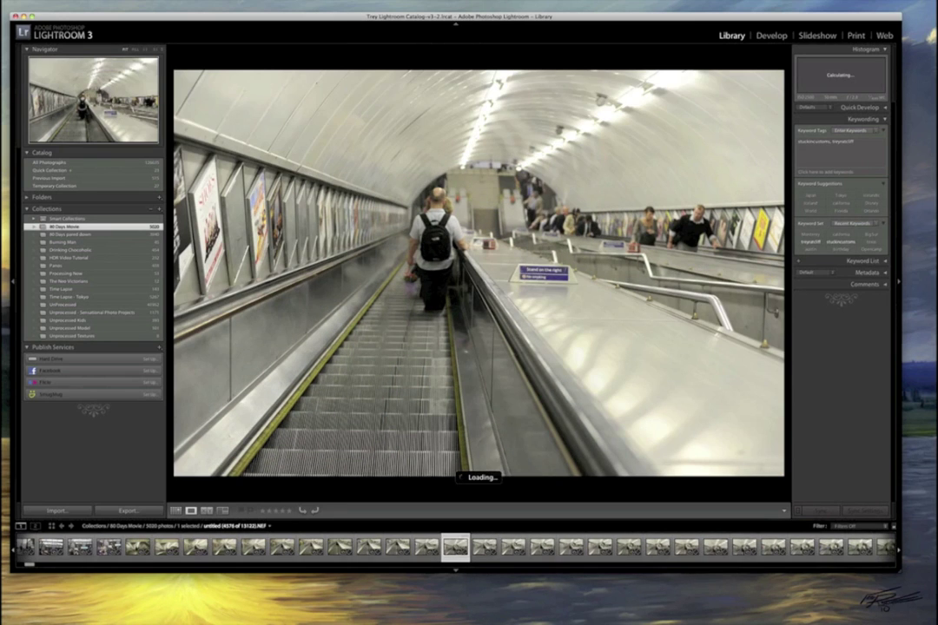
key("Right")
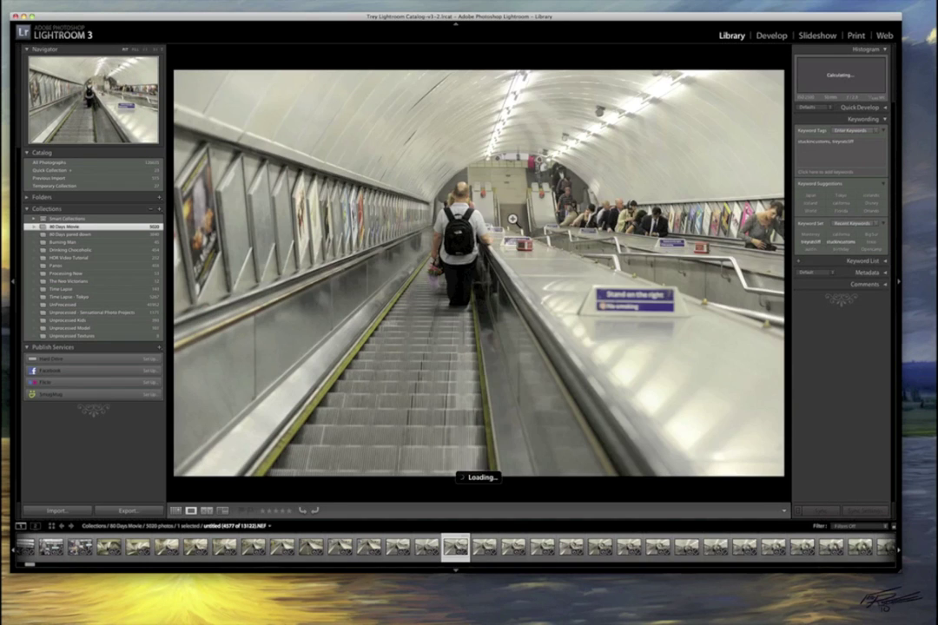
key("g")
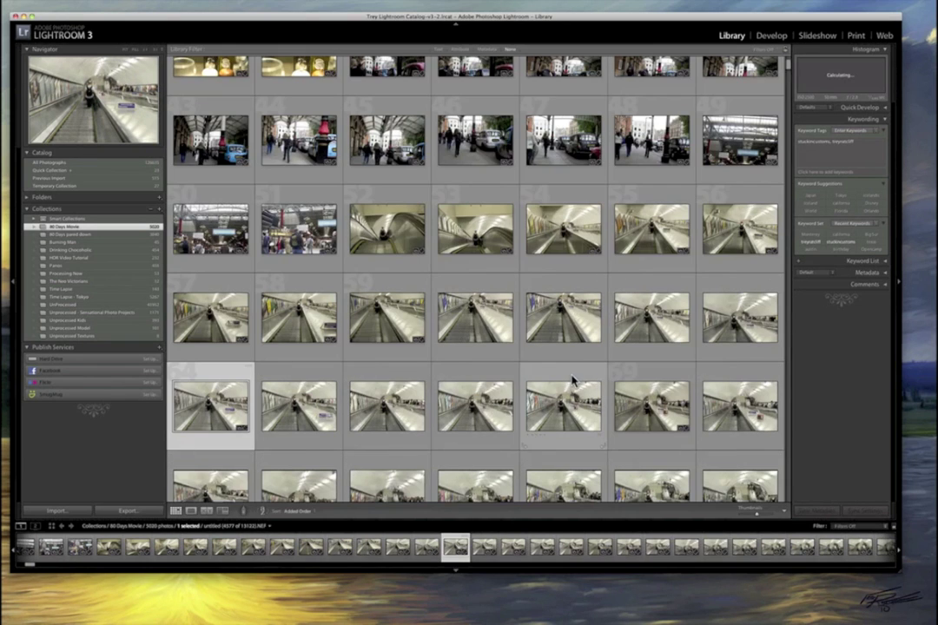
scroll(527, 347, "down", 5)
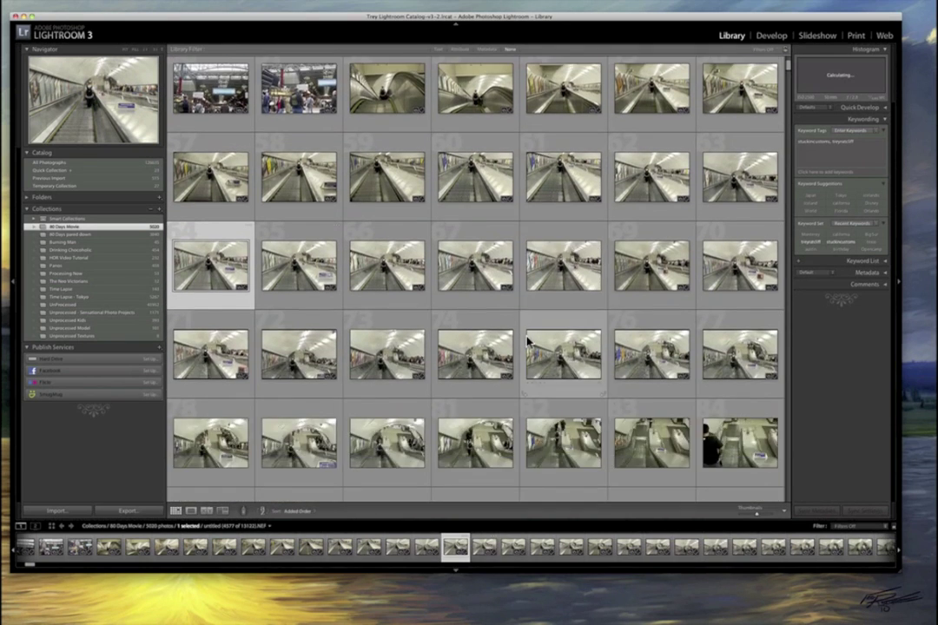
scroll(527, 341, "down", 4)
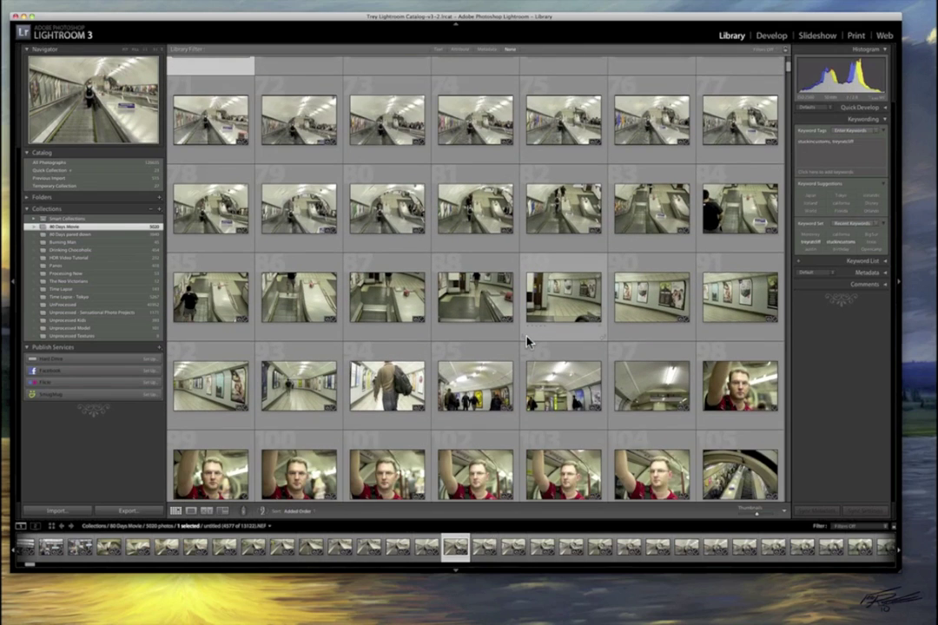
scroll(527, 342, "down", 10)
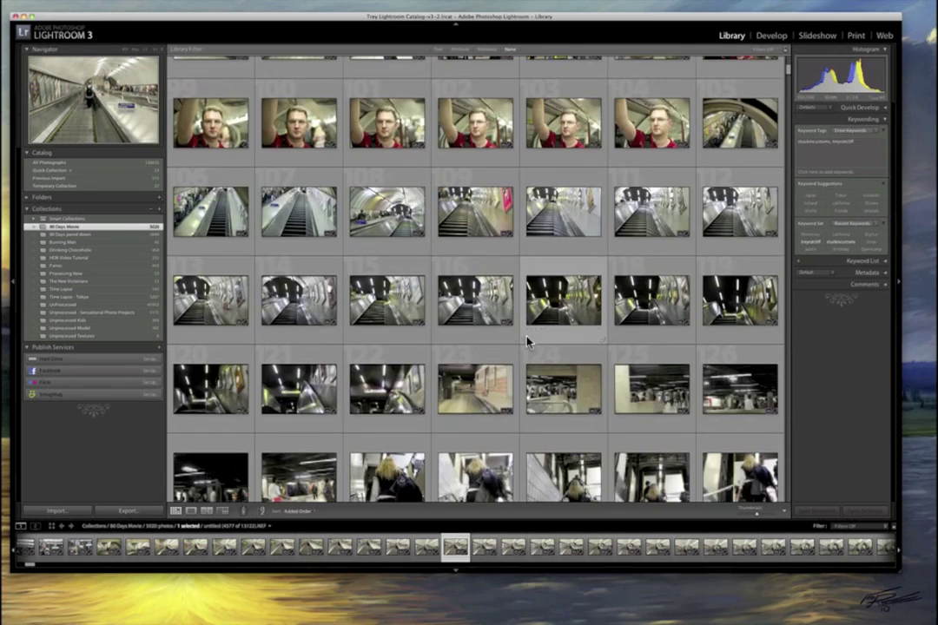
scroll(527, 341, "down", 8)
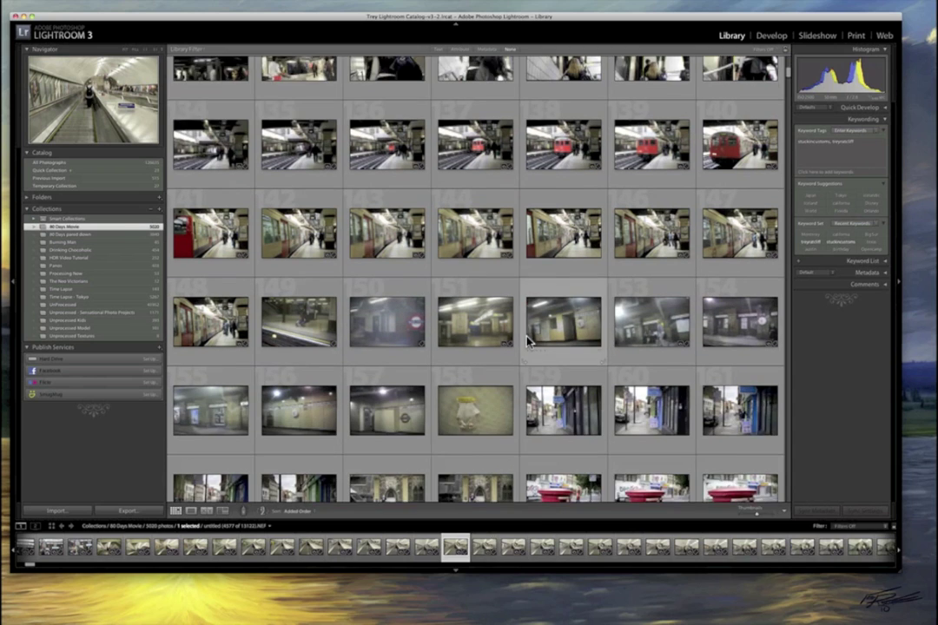
scroll(527, 341, "down", 1)
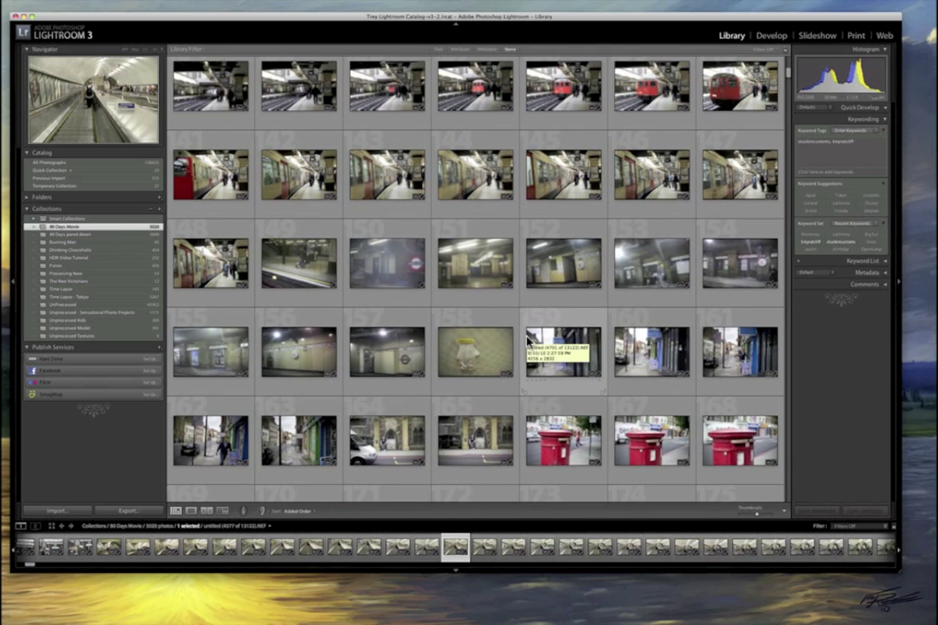
scroll(526, 340, "down", 2)
scroll(527, 337, "down", 2)
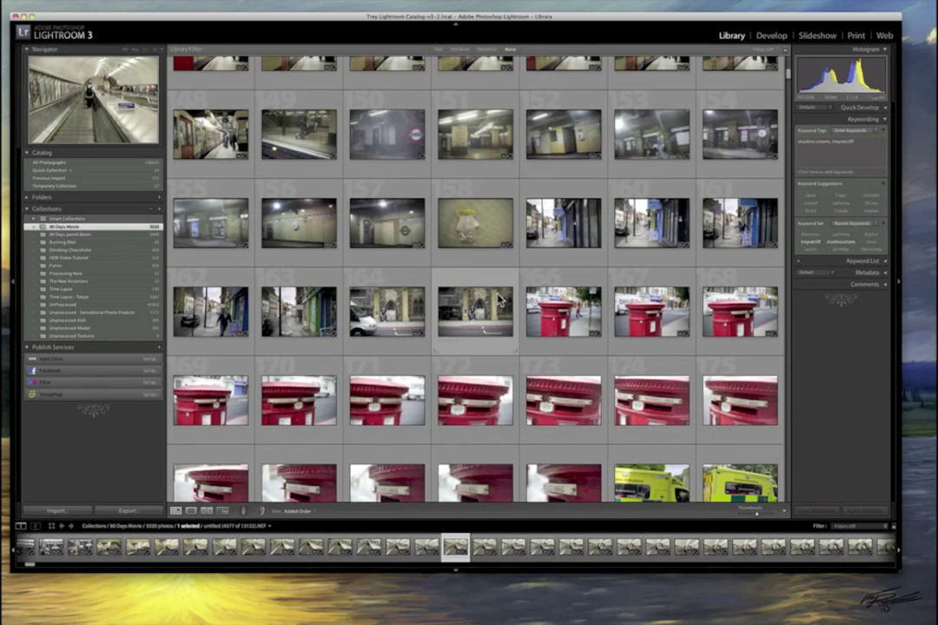
Preview the yellow bag photo, then open the red post box photo full size.
double_click(483, 230)
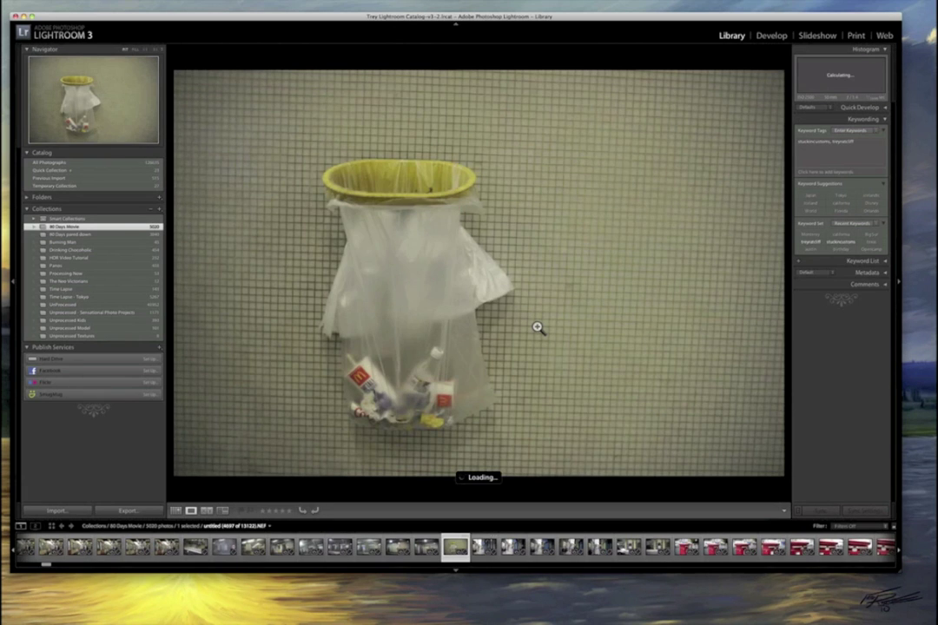
double_click(535, 327)
scroll(441, 299, "down", 1)
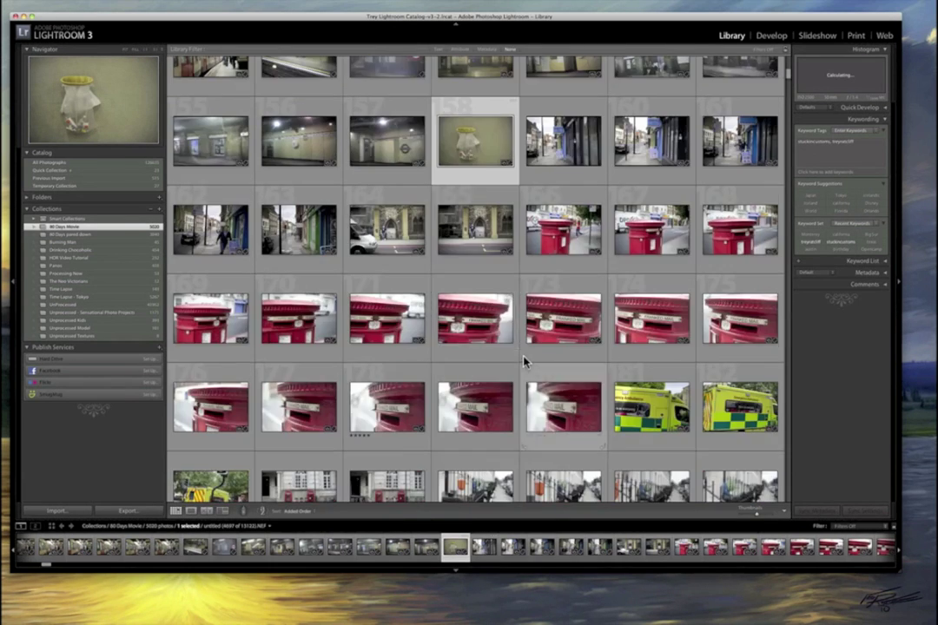
left_click(571, 241)
double_click(570, 241)
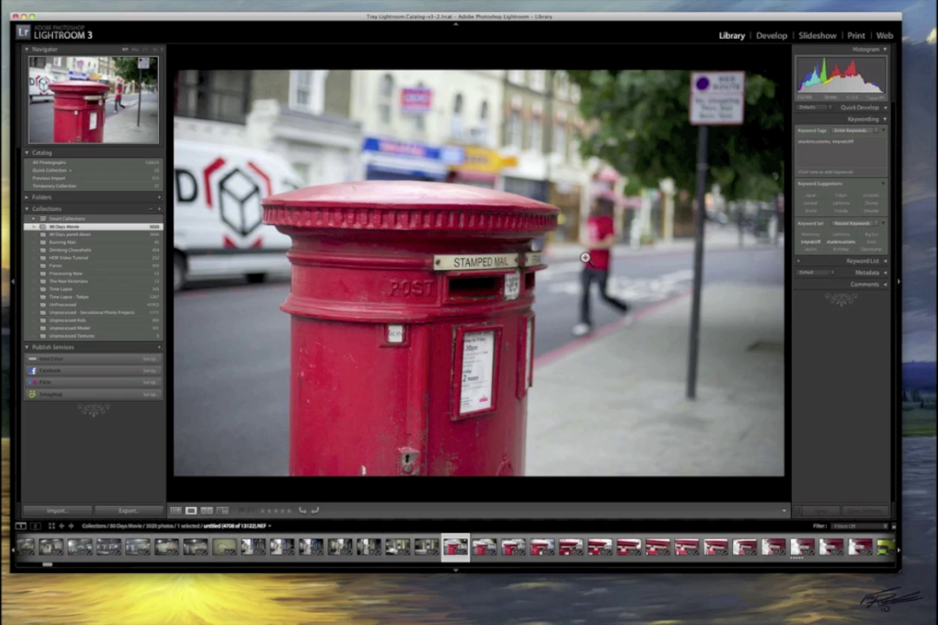
Step through seven more post-box photos, then return to Grid view and scroll on.
key("Right")
key("Right")
key("Right")
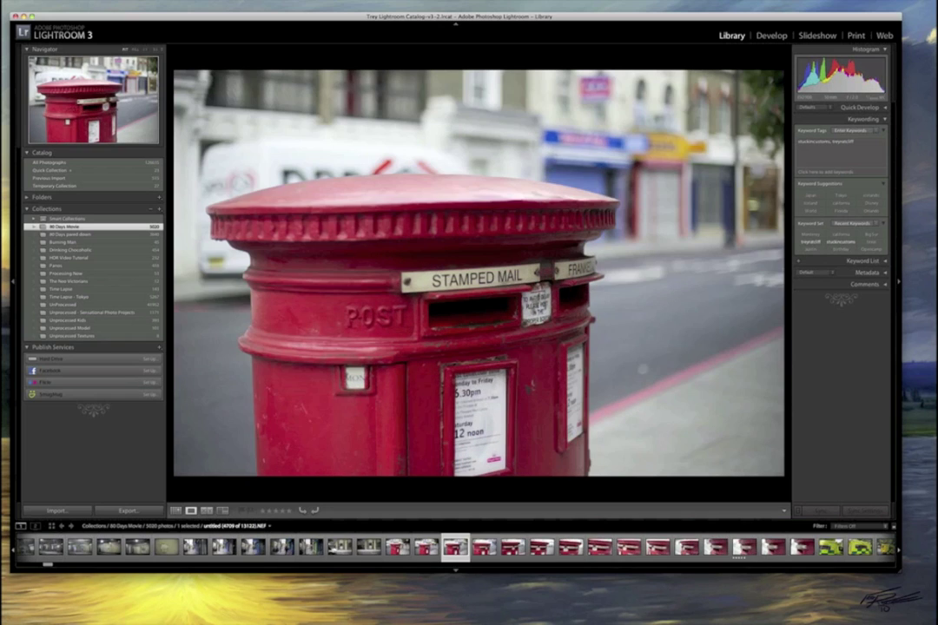
key("Right")
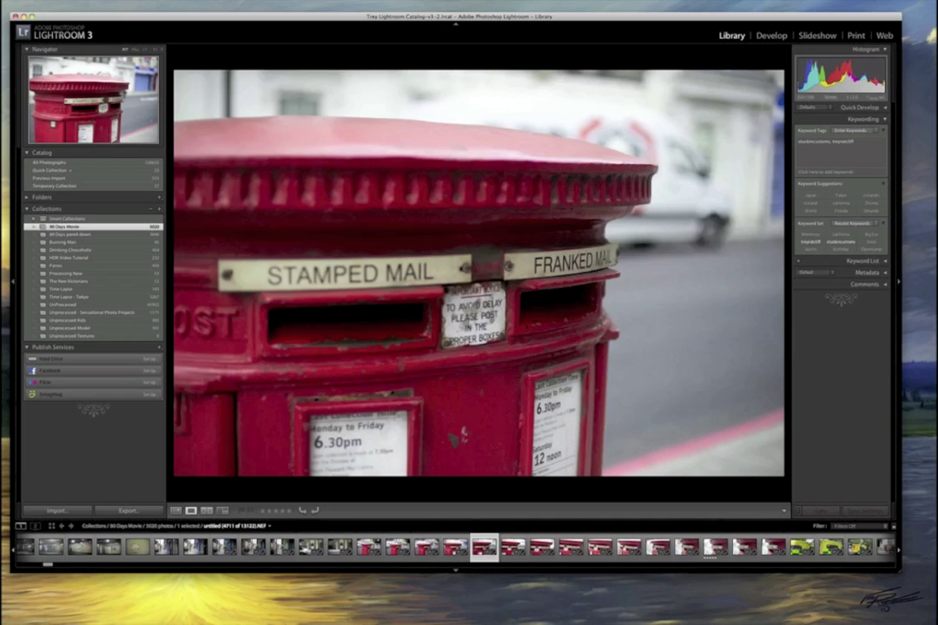
key("Right")
key("Right")
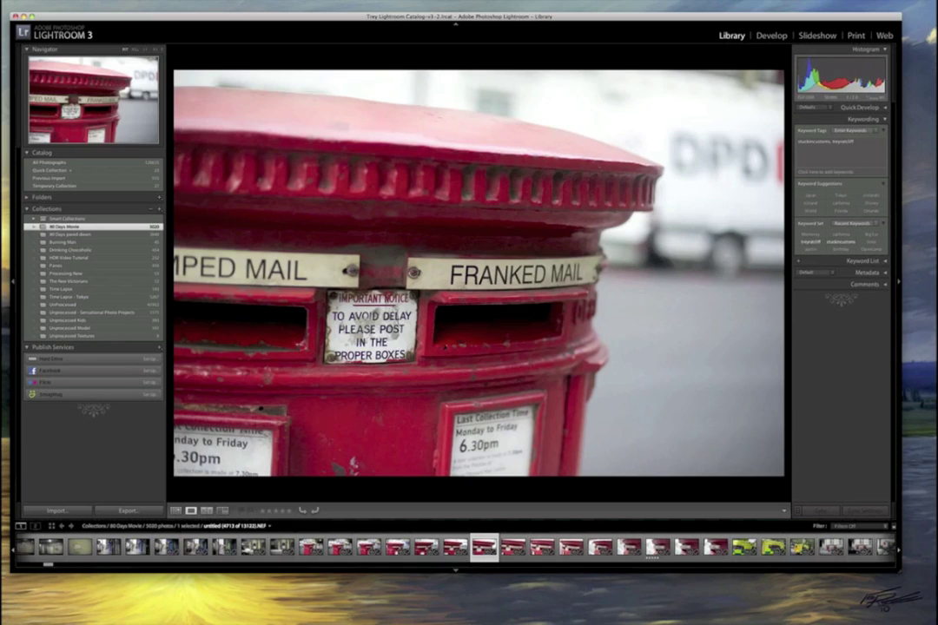
key("Right")
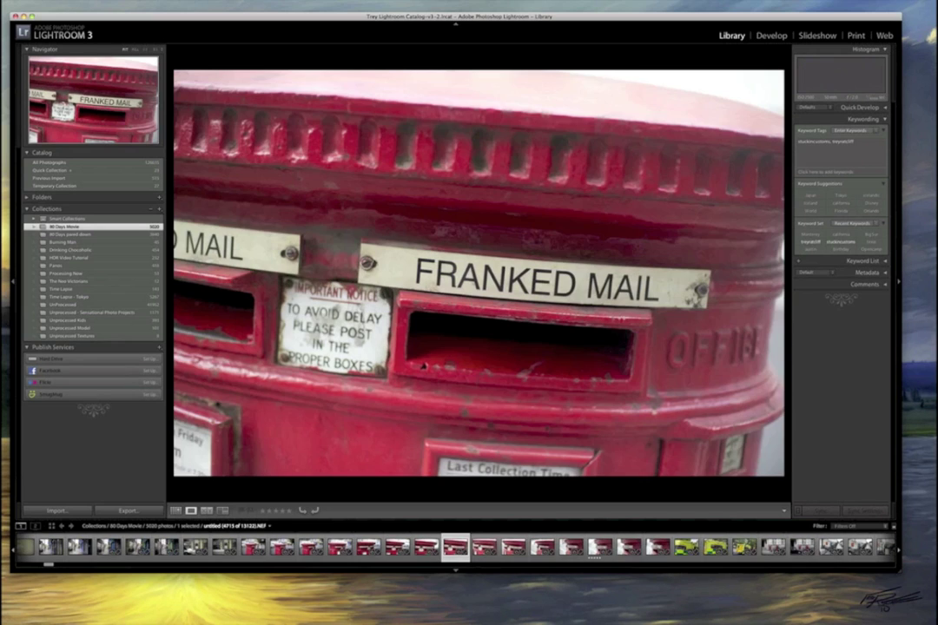
key("Right")
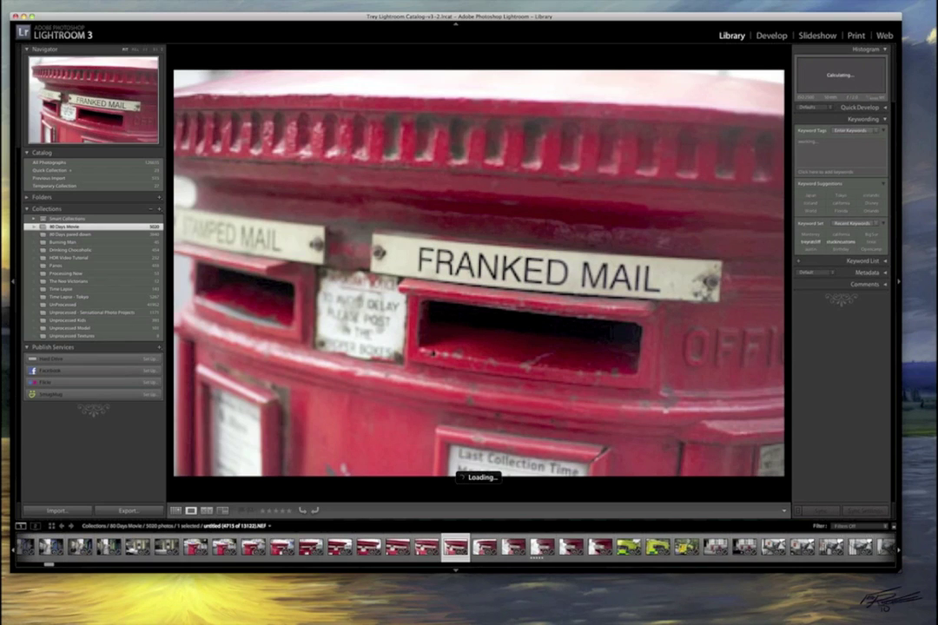
key("Right")
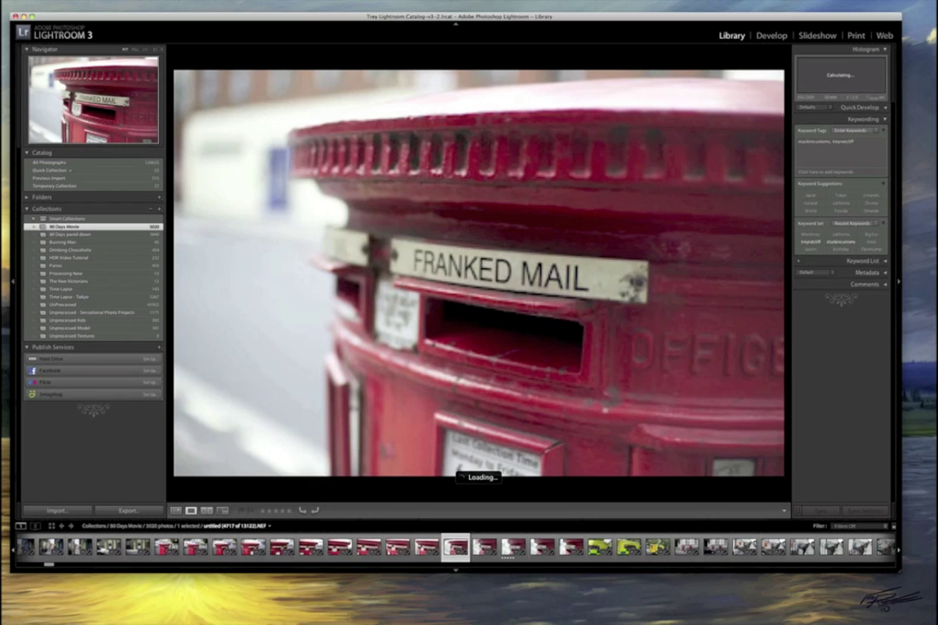
key("Right")
key("Right")
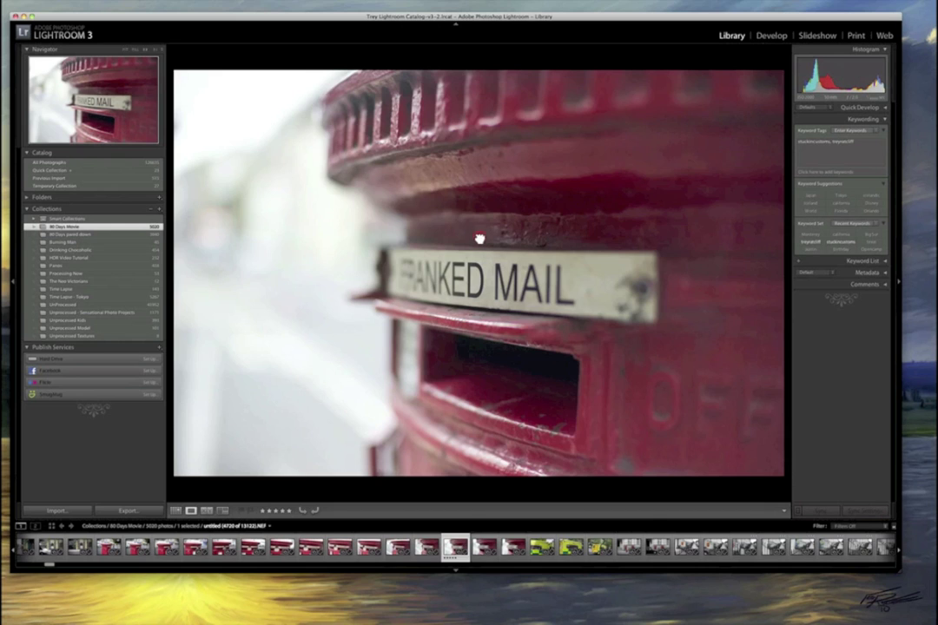
key("g")
scroll(601, 424, "down", 3)
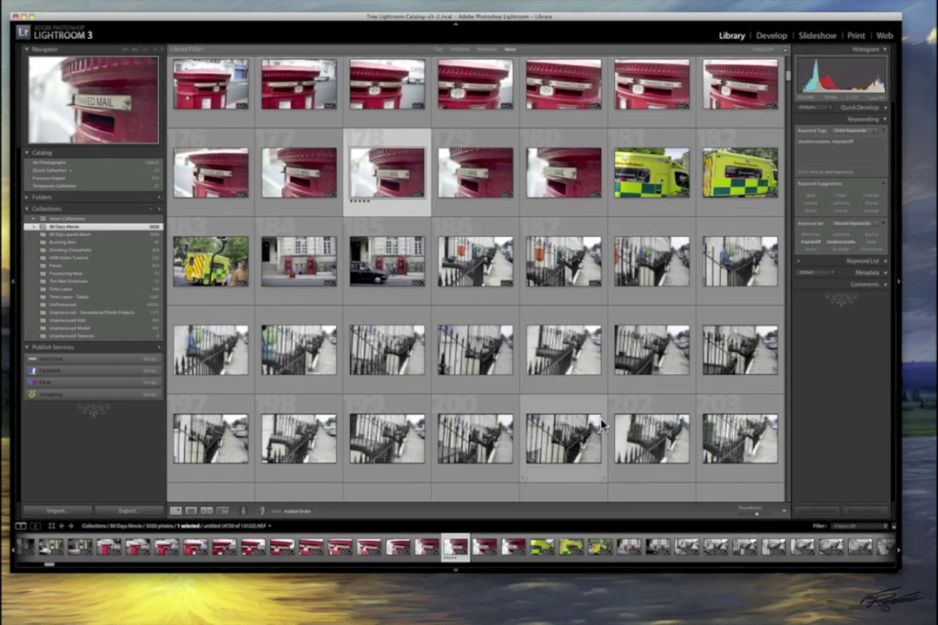
scroll(601, 424, "down", 5)
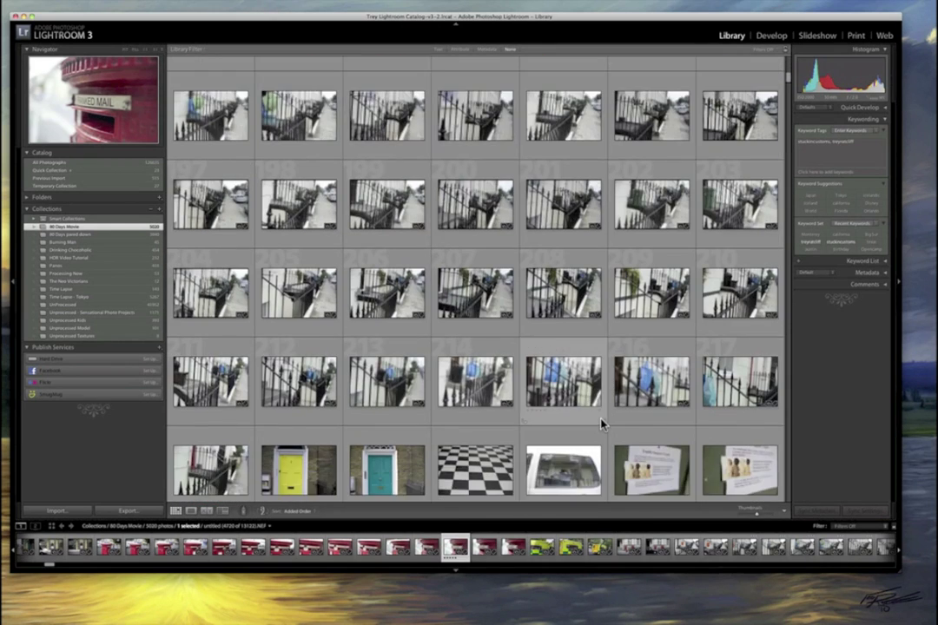
Open the fence-and-orange-bag photo full size, step ahead four railing photos, then back one.
scroll(602, 424, "down", 3)
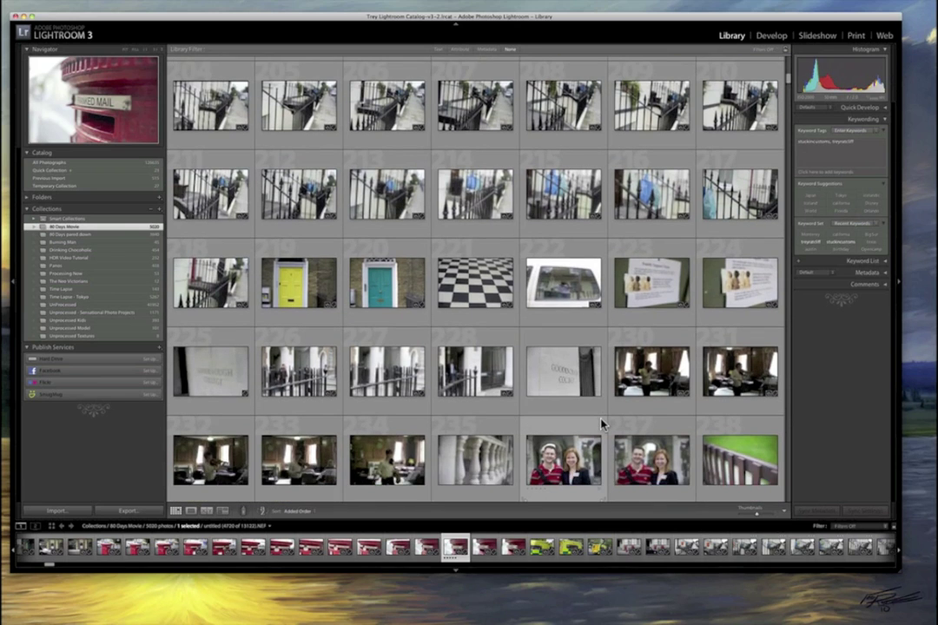
scroll(601, 425, "up", 5)
scroll(565, 377, "up", 1)
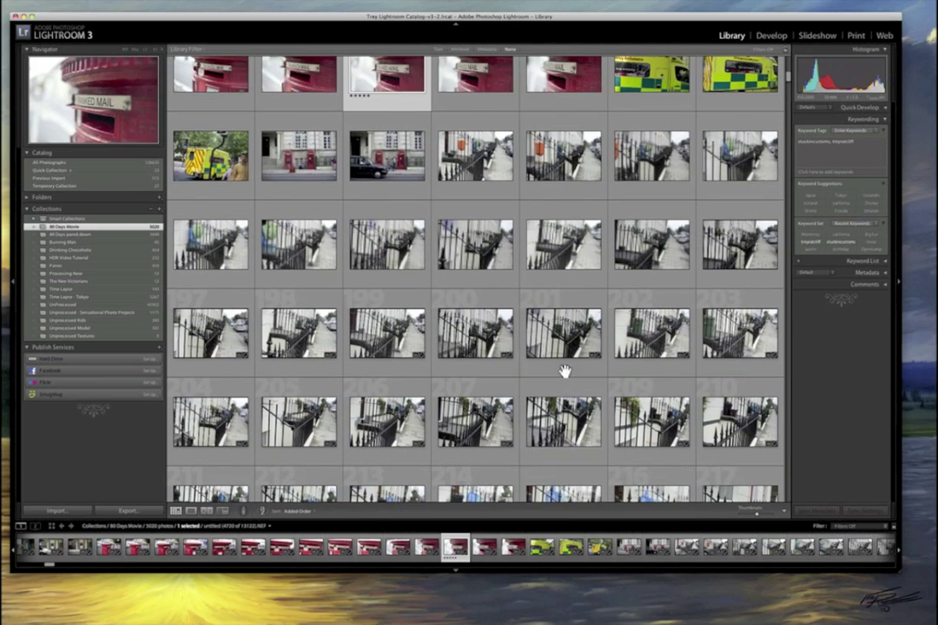
double_click(479, 163)
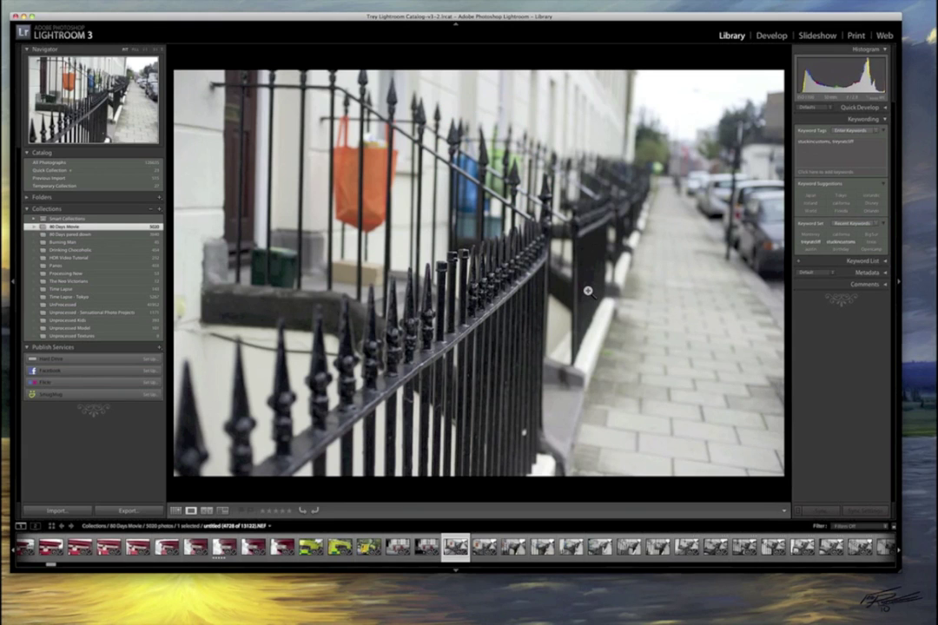
key("Right")
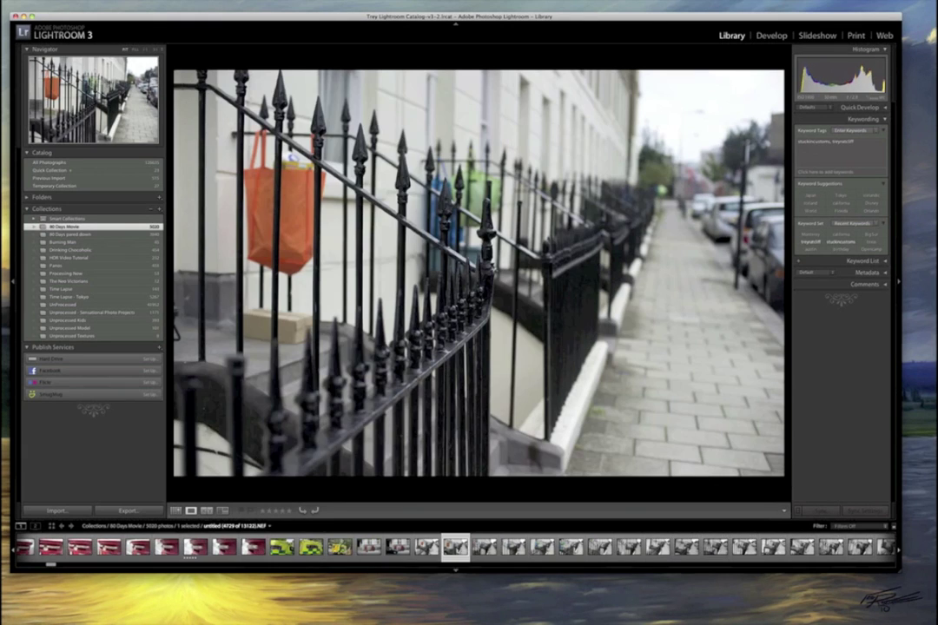
key("Right")
key("Right")
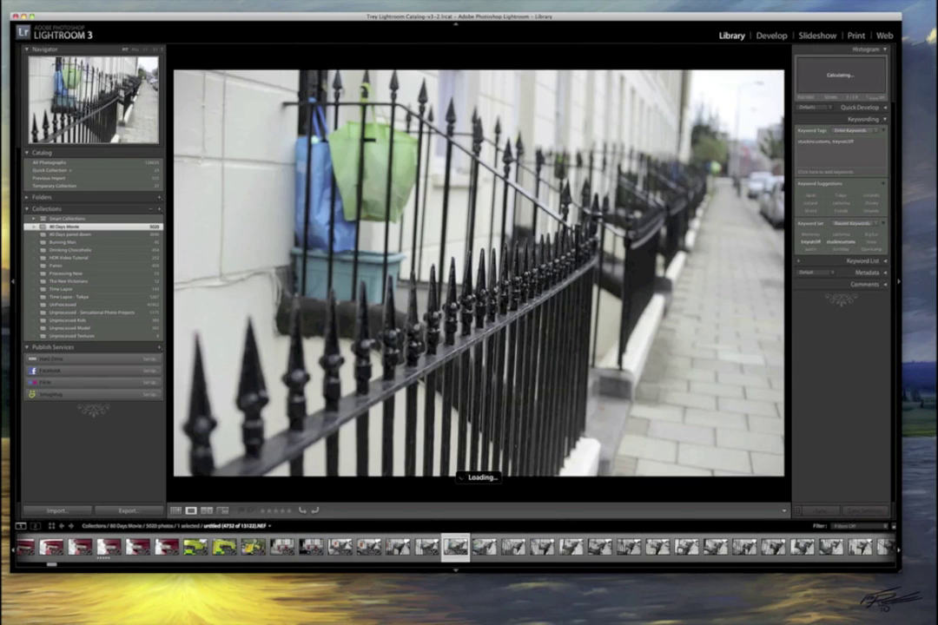
key("Right")
key("Right")
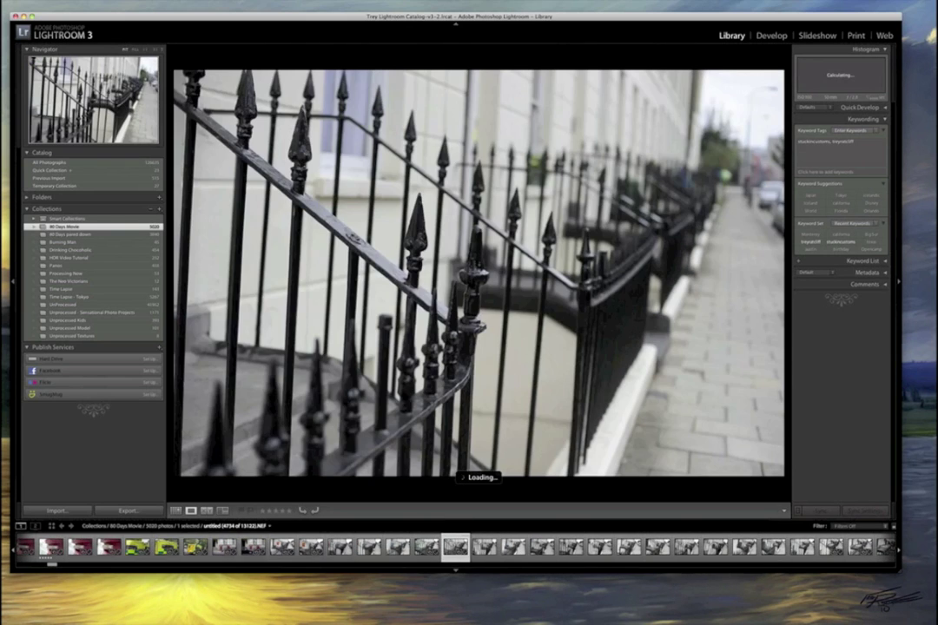
key("Right")
key("Right")
key("Right")
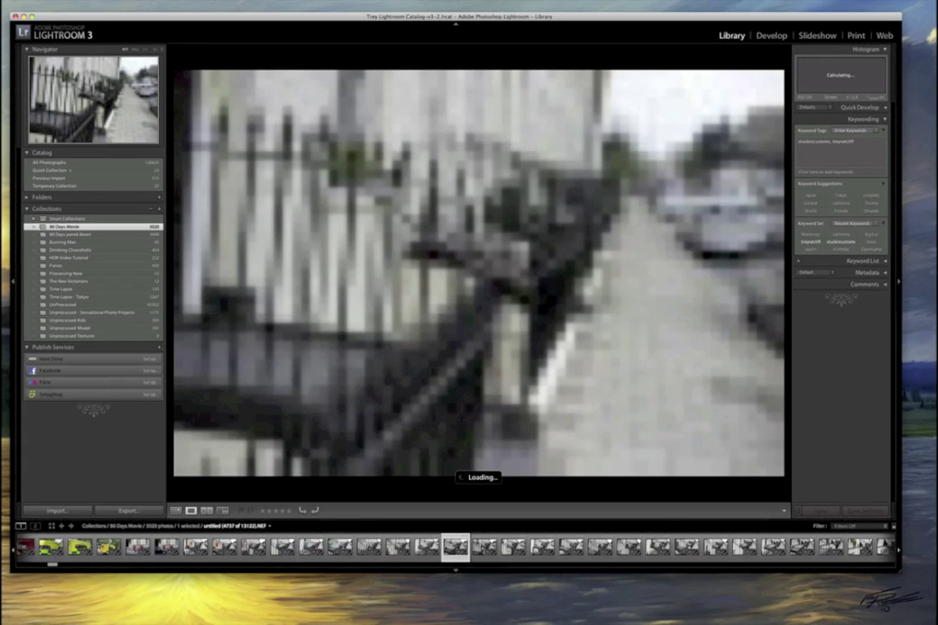
key("Left")
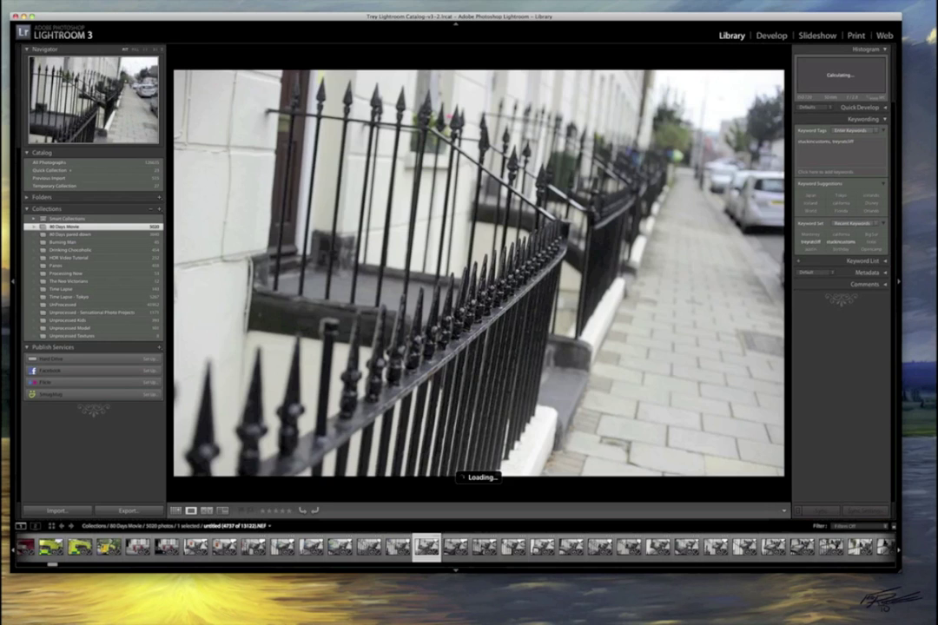
Return to the grid, scroll down to the Tube carriage shots, and enlarge the blonde passenger photo.
key("g")
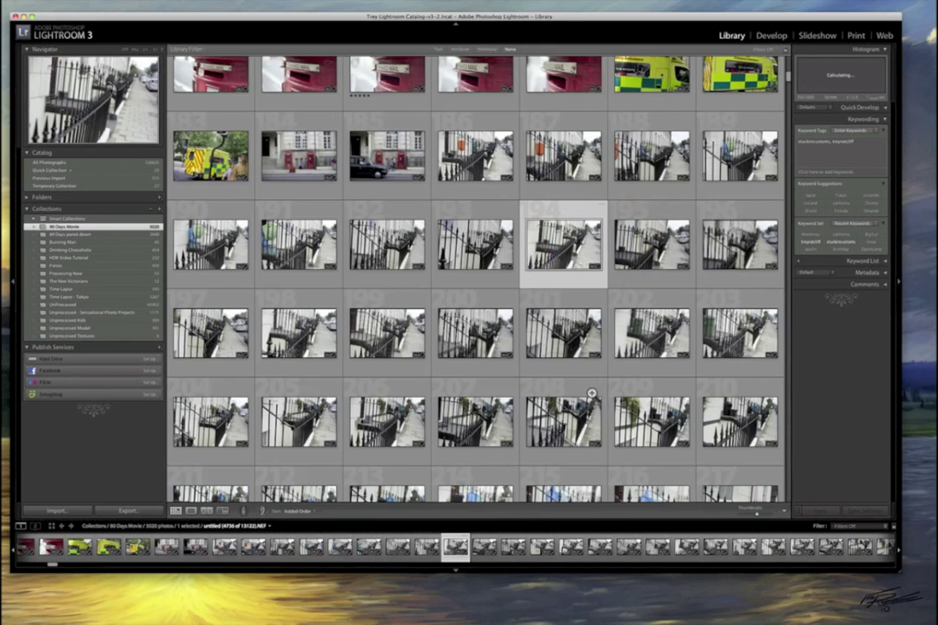
scroll(592, 398, "down", 5)
scroll(592, 398, "down", 10)
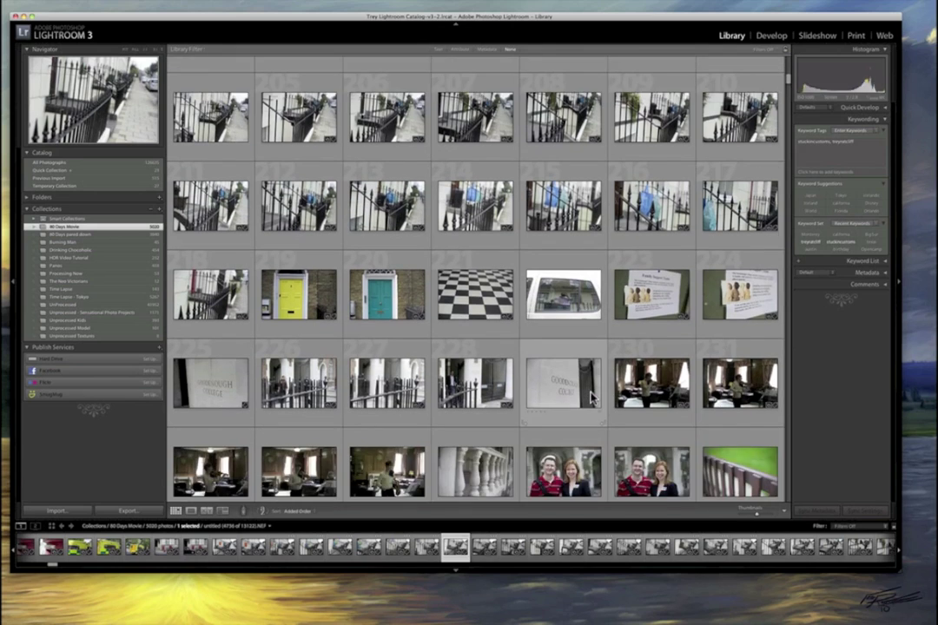
scroll(593, 398, "down", 8)
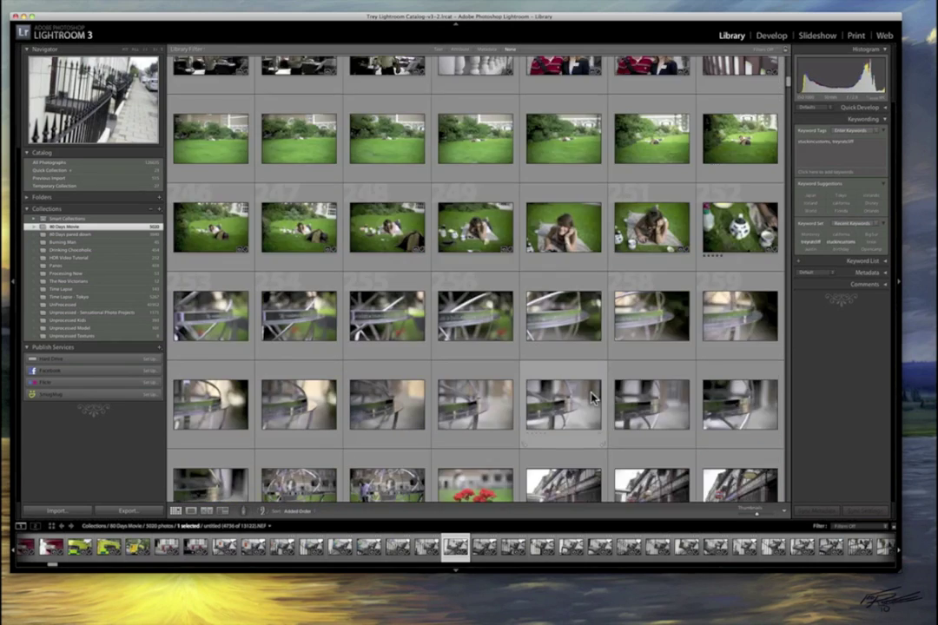
scroll(592, 397, "down", 5)
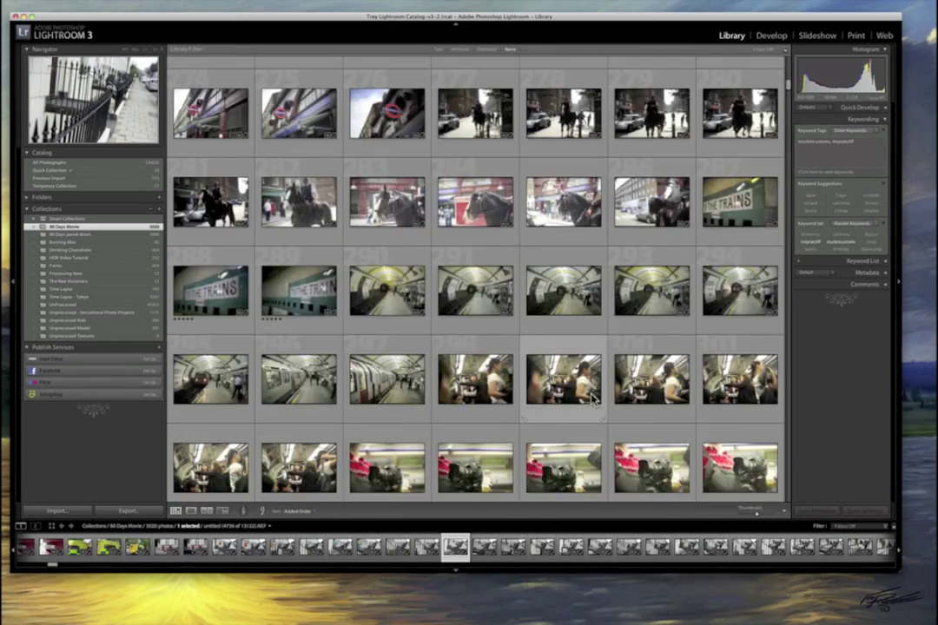
scroll(593, 398, "down", 4)
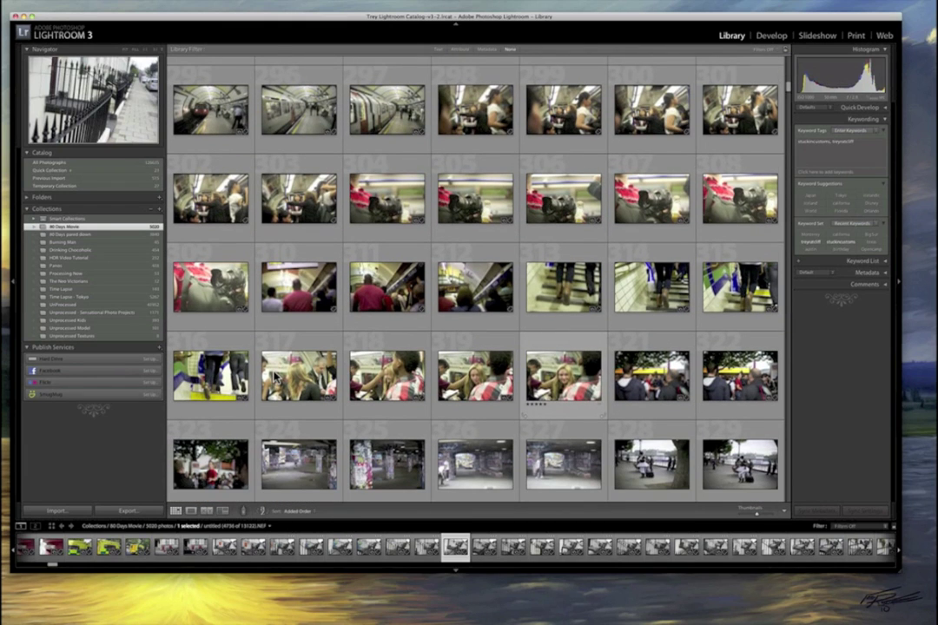
scroll(274, 375, "down", 1)
double_click(288, 369)
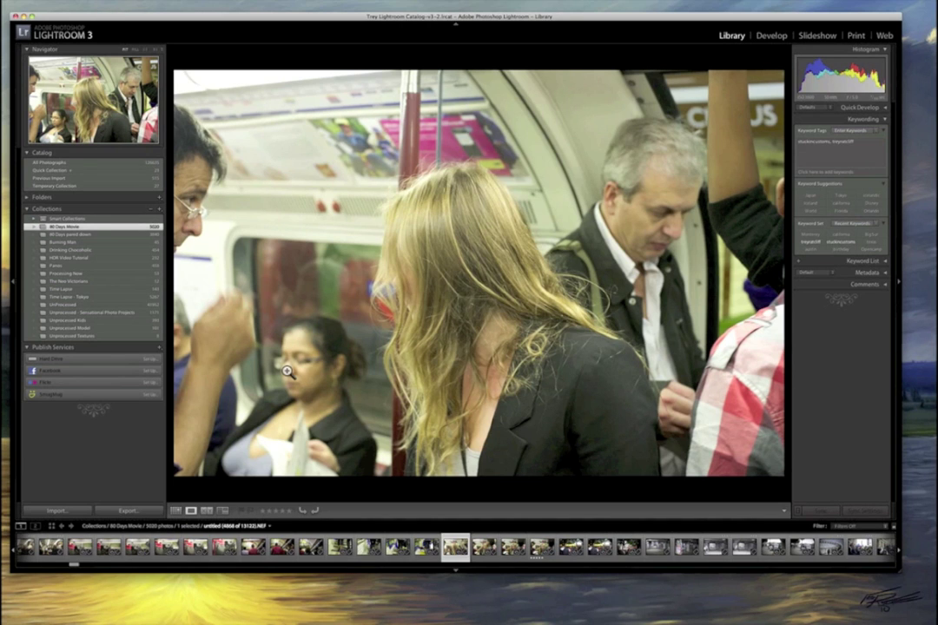
Compare neighbouring carriage frames, ending on the five-star smiling-girl photo.
key("Right")
key("Right")
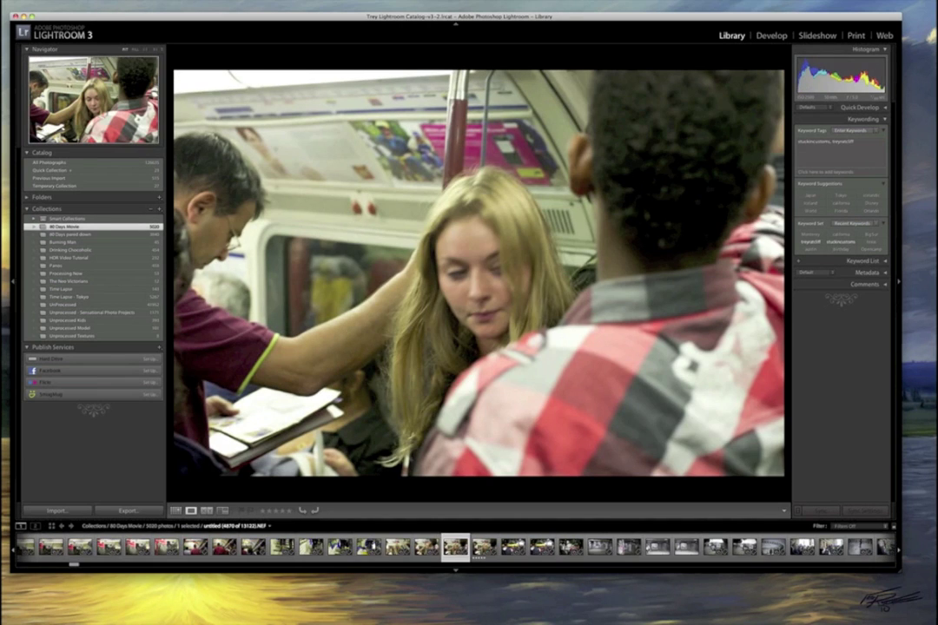
key("Right")
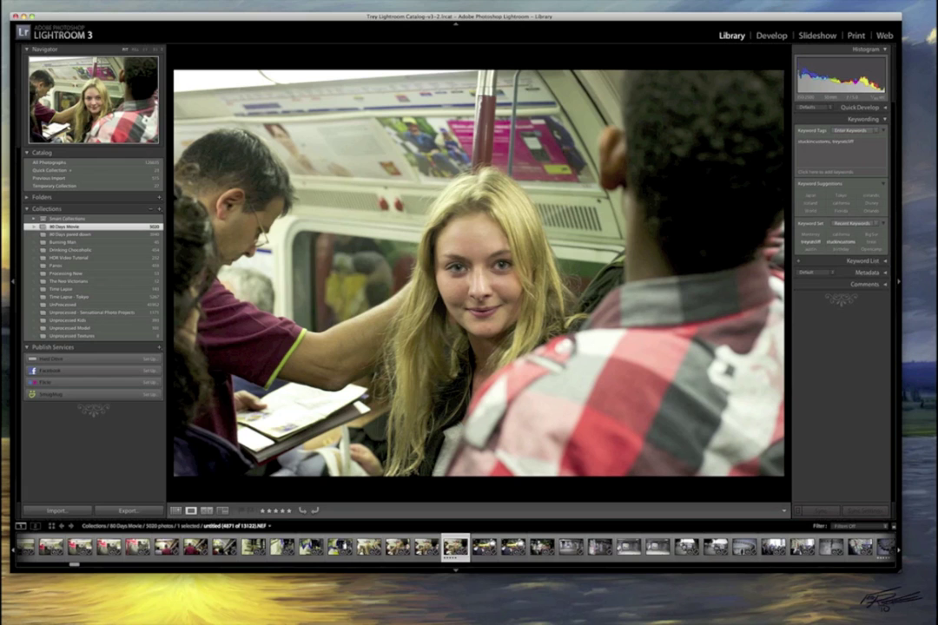
key("Left")
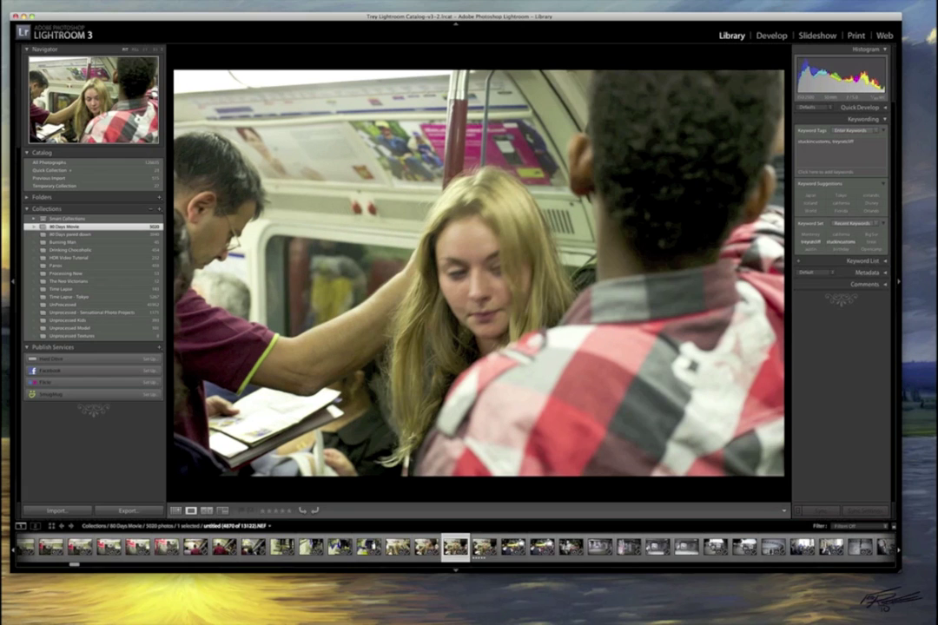
key("Right")
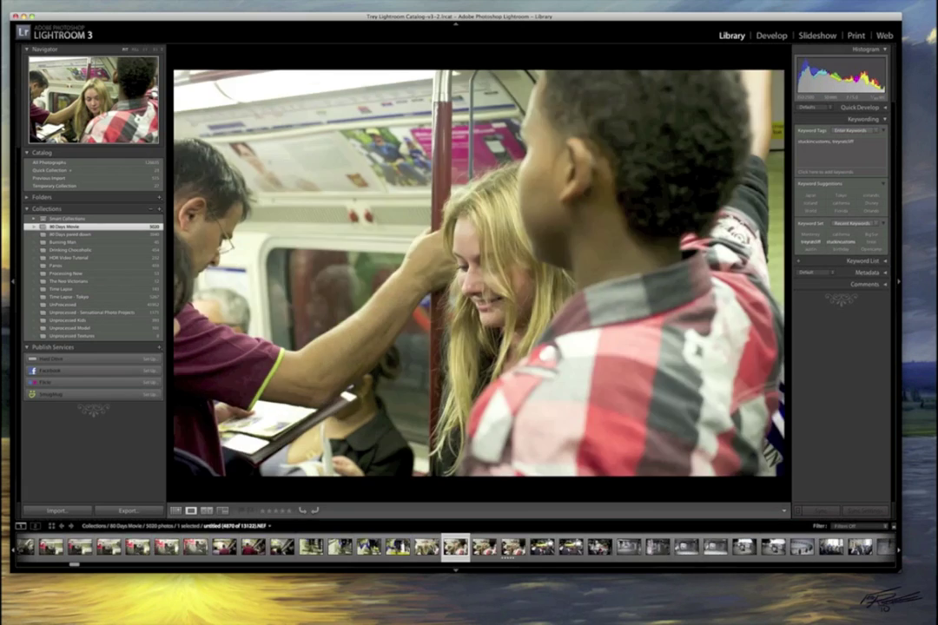
key("Left")
key("Left")
key("Right")
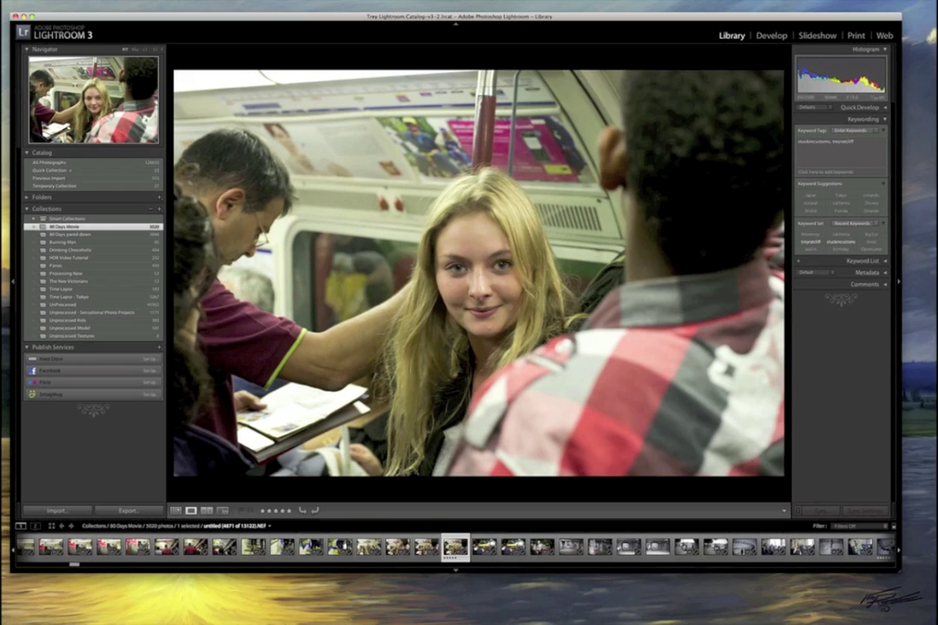
key("Left")
key("Left")
key("Right")
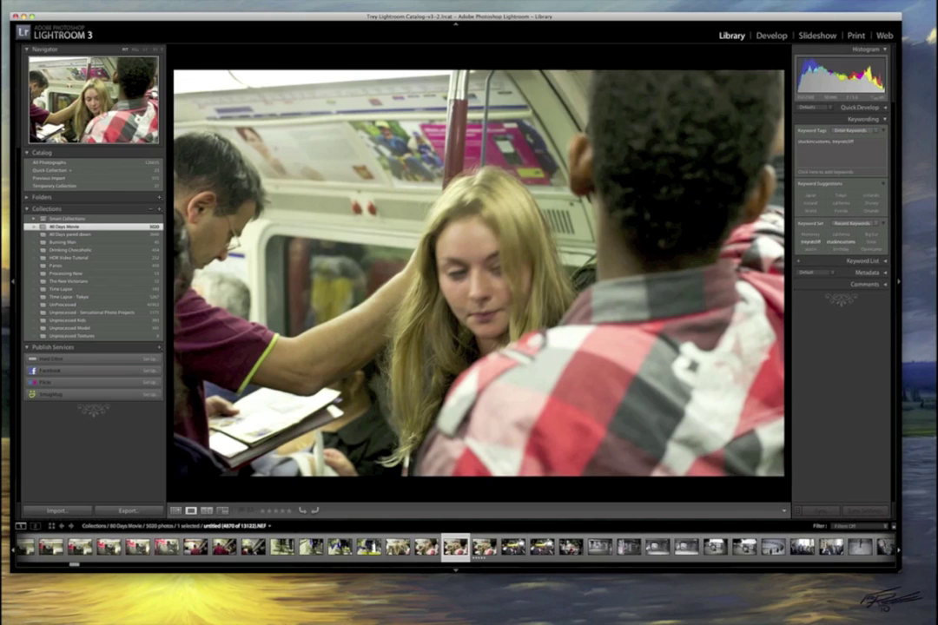
key("Right")
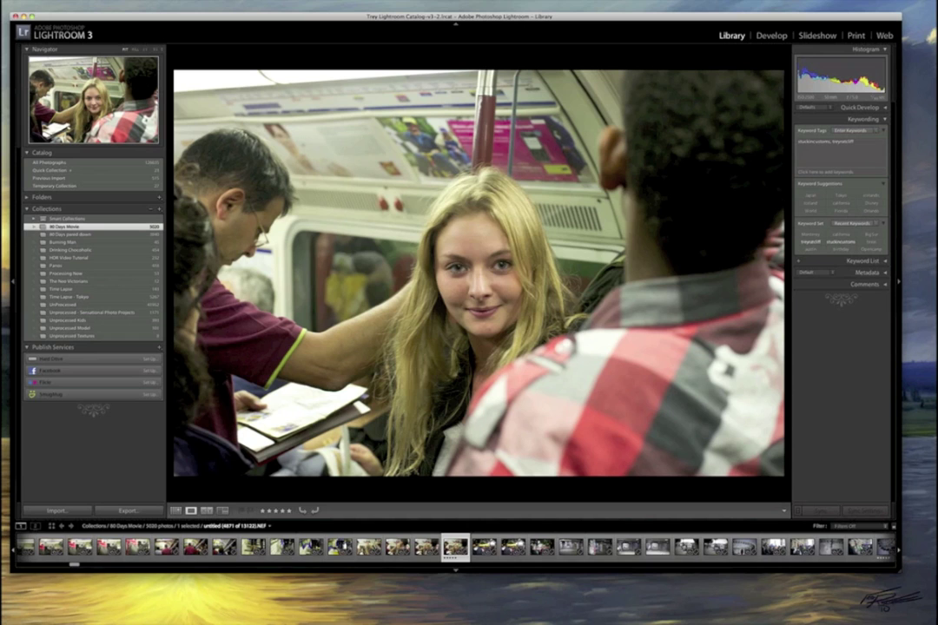
key("Left")
key("Left")
key("Right")
key("Right")
Return to the thumbnail grid and scroll further down the 80 Days Movie collection.
double_click(404, 321)
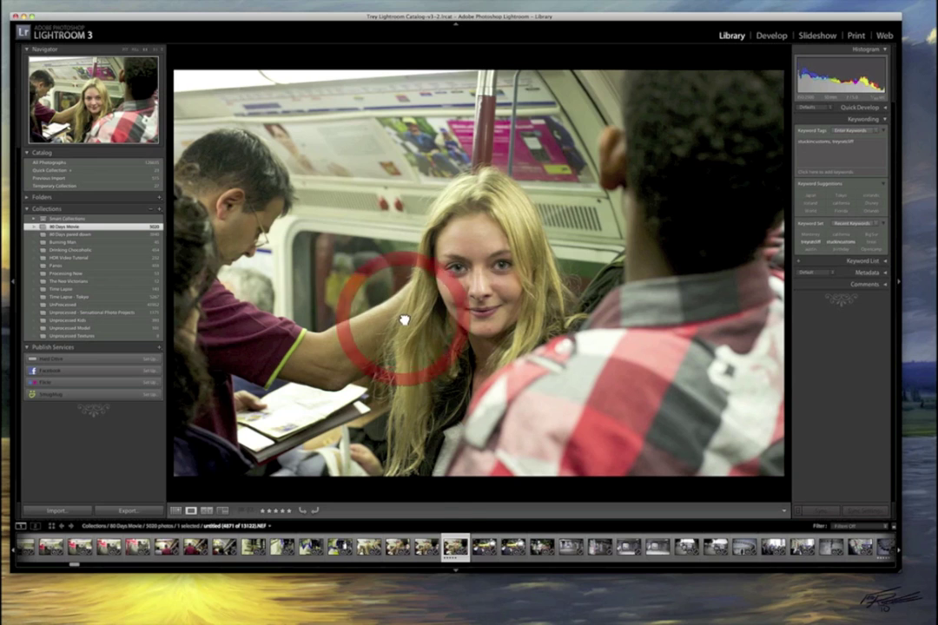
scroll(611, 388, "down", 5)
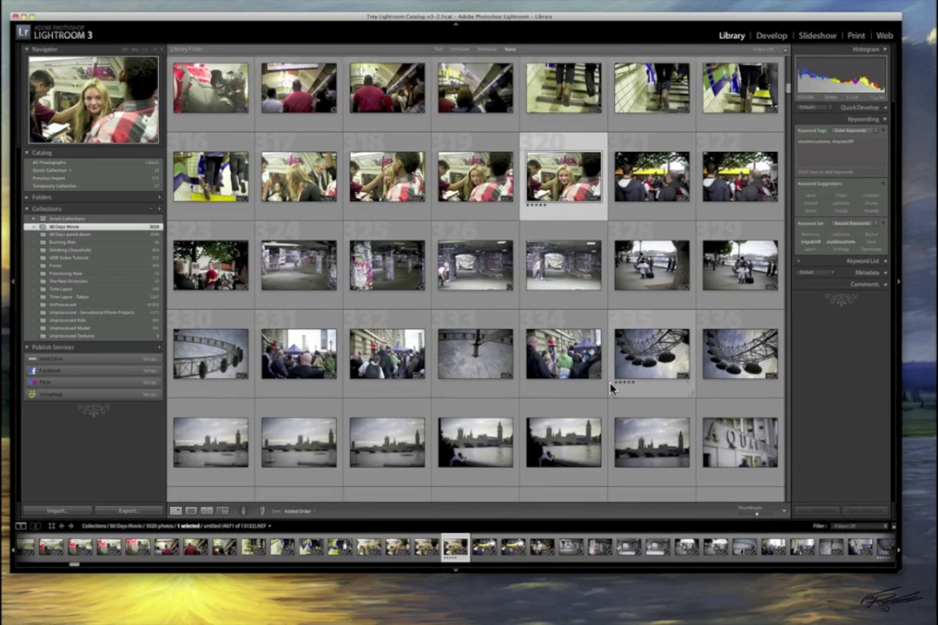
scroll(611, 388, "down", 3)
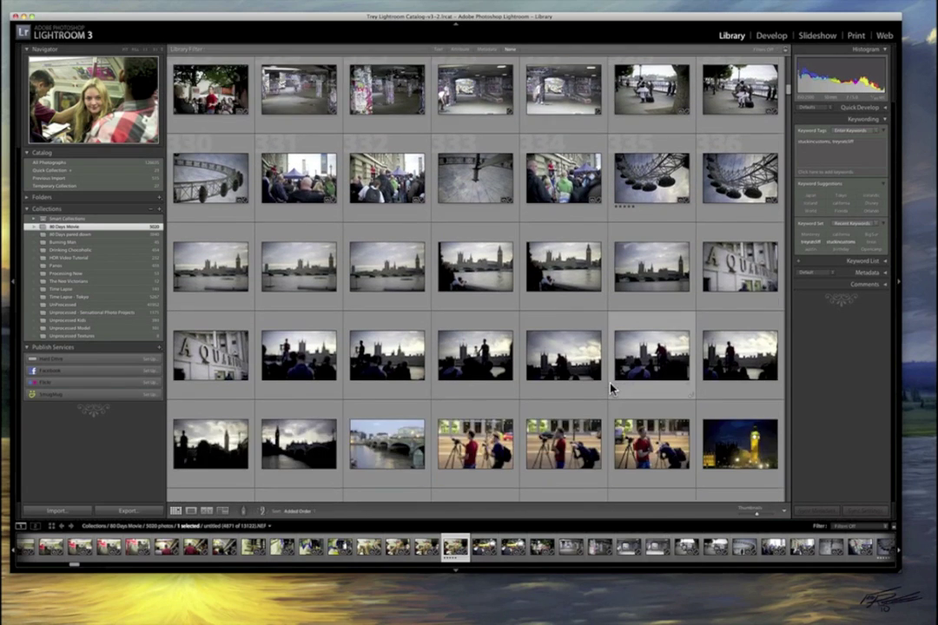
scroll(613, 388, "down", 2)
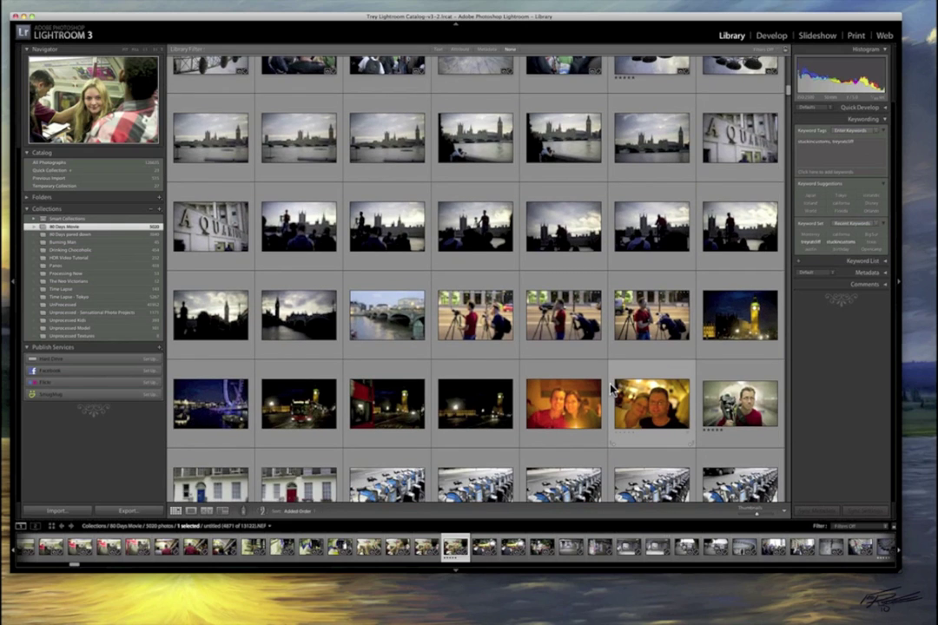
scroll(611, 389, "down", 8)
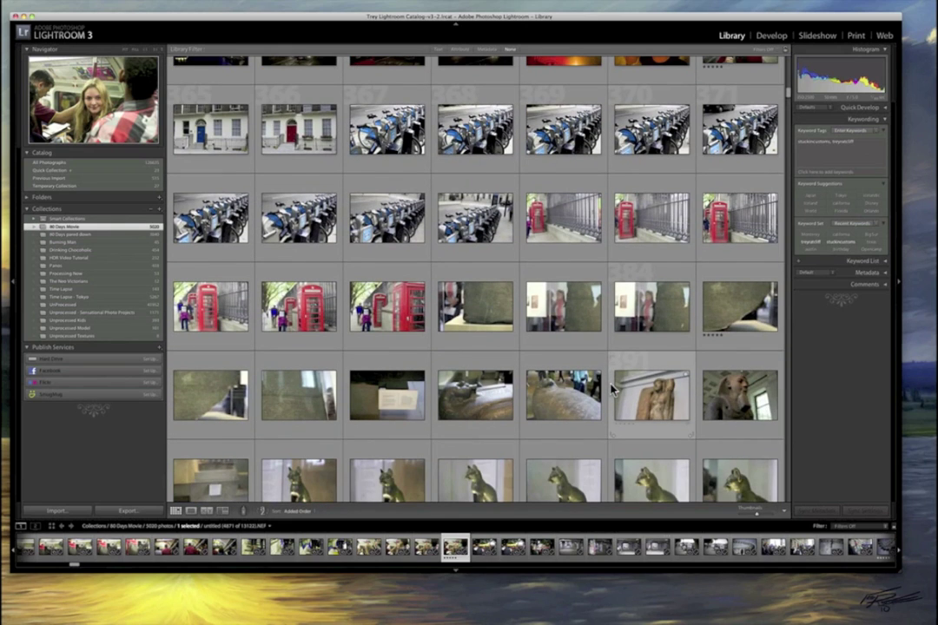
scroll(611, 391, "down", 1)
scroll(771, 293, "down", 3)
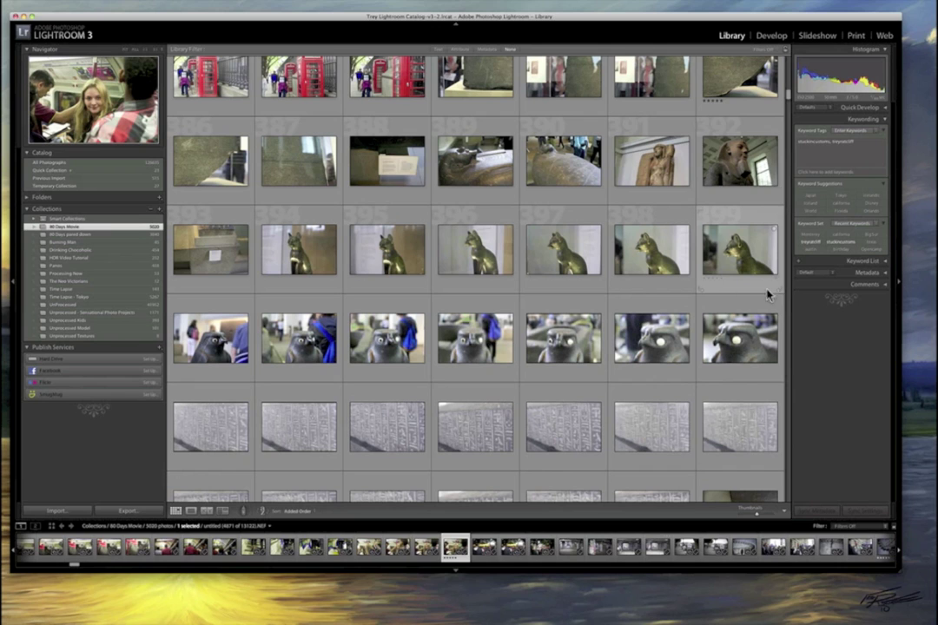
scroll(782, 124, "down", 1)
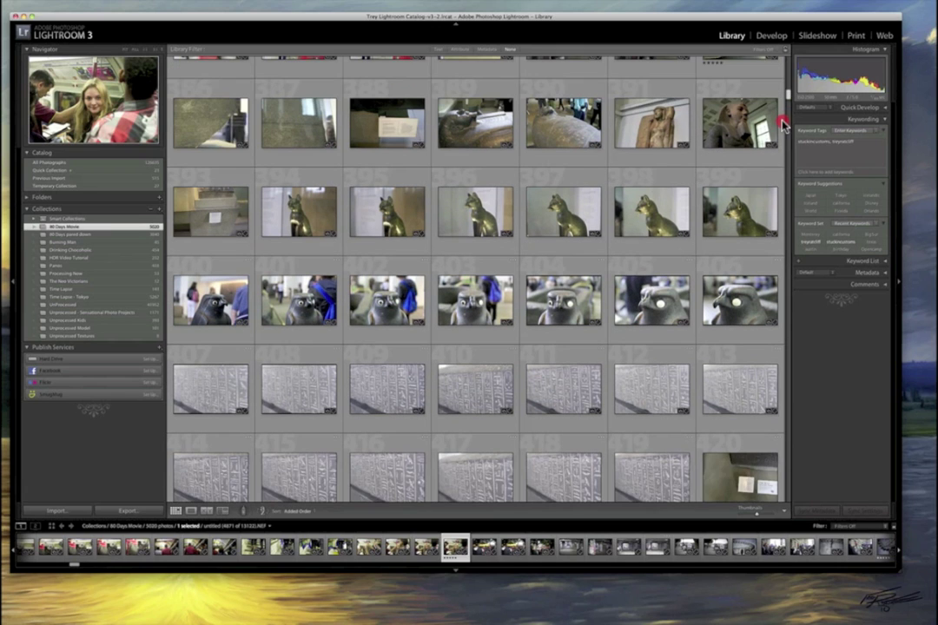
scroll(787, 124, "down", 5)
scroll(790, 120, "up", 5)
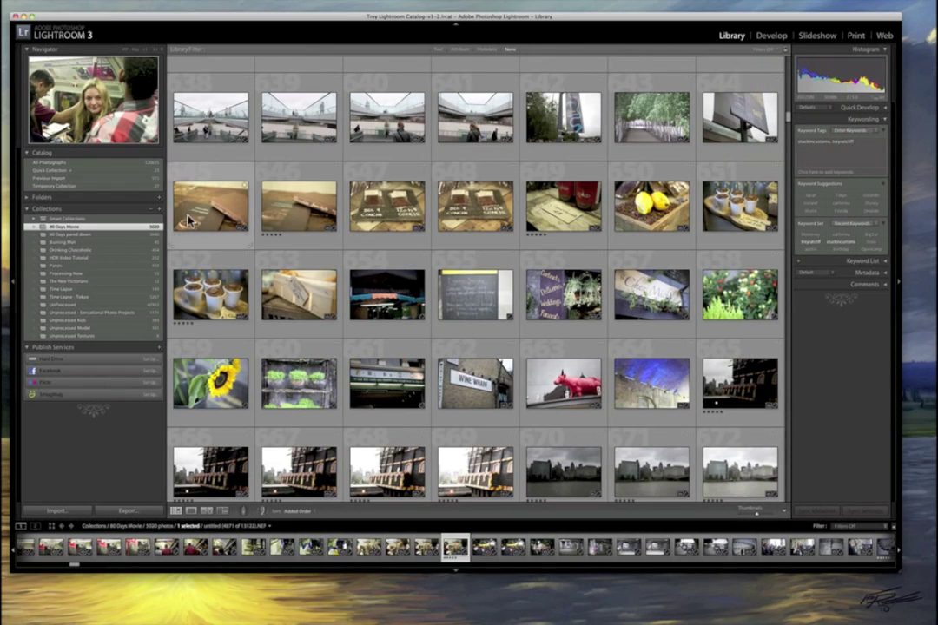
Preview the chocolate mousse photo zoomed in, then go back to Grid view.
double_click(741, 207)
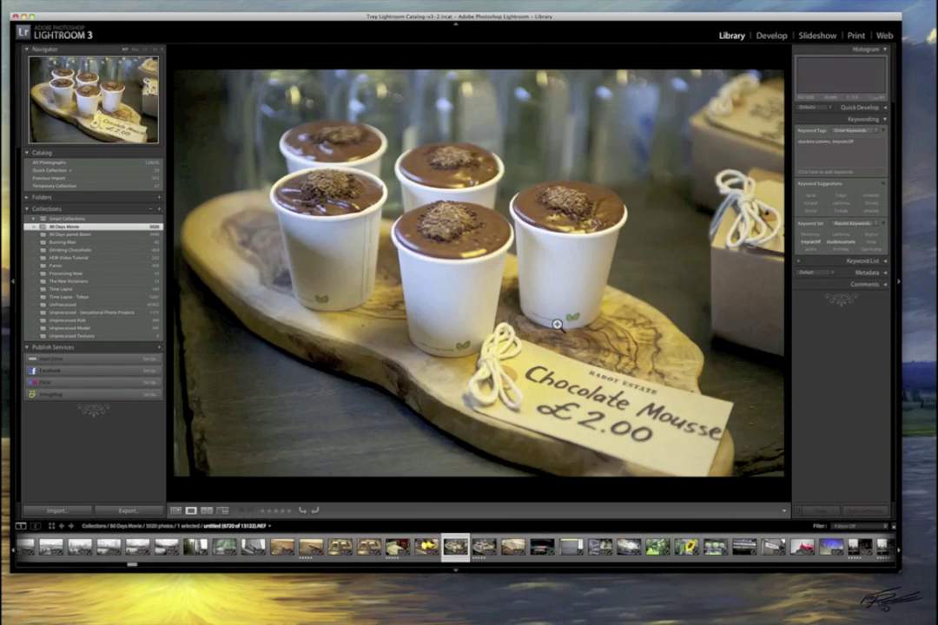
left_click(555, 325)
key("g")
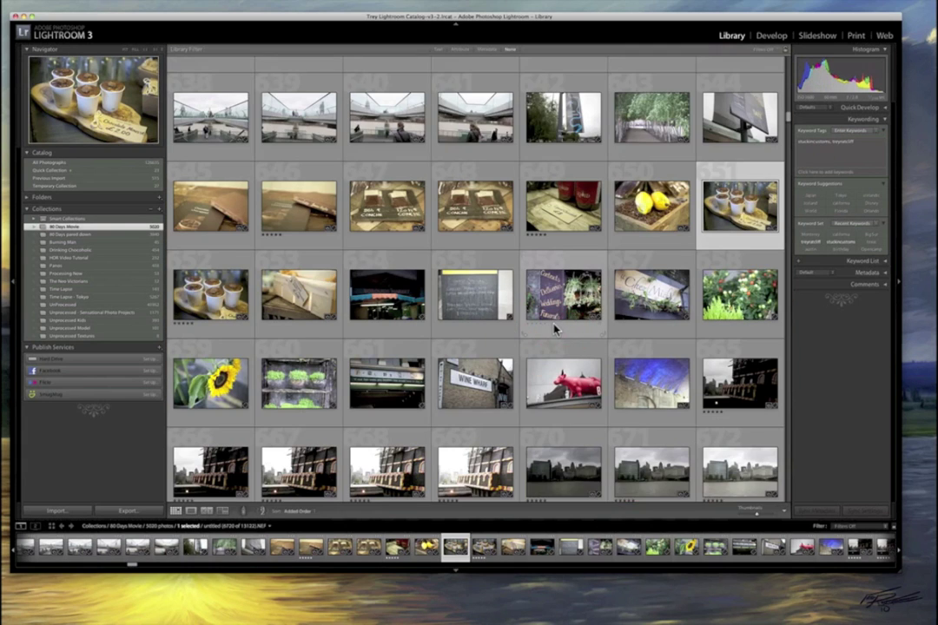
Scroll on to the festival crowd photos and collapse the right panel to widen the grid to eight columns.
scroll(556, 328, "down", 3)
scroll(556, 330, "down", 6)
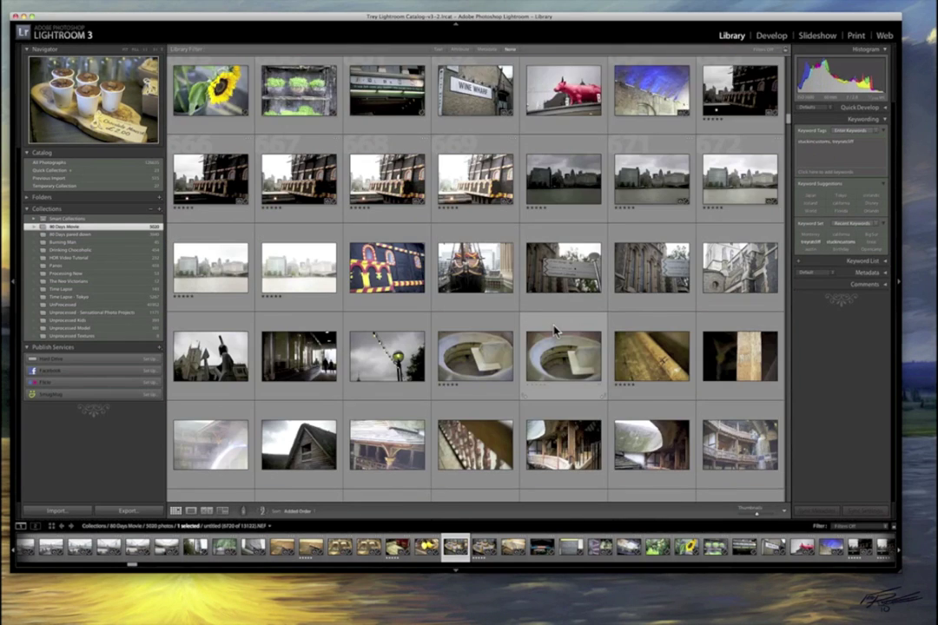
scroll(502, 266, "down", 5)
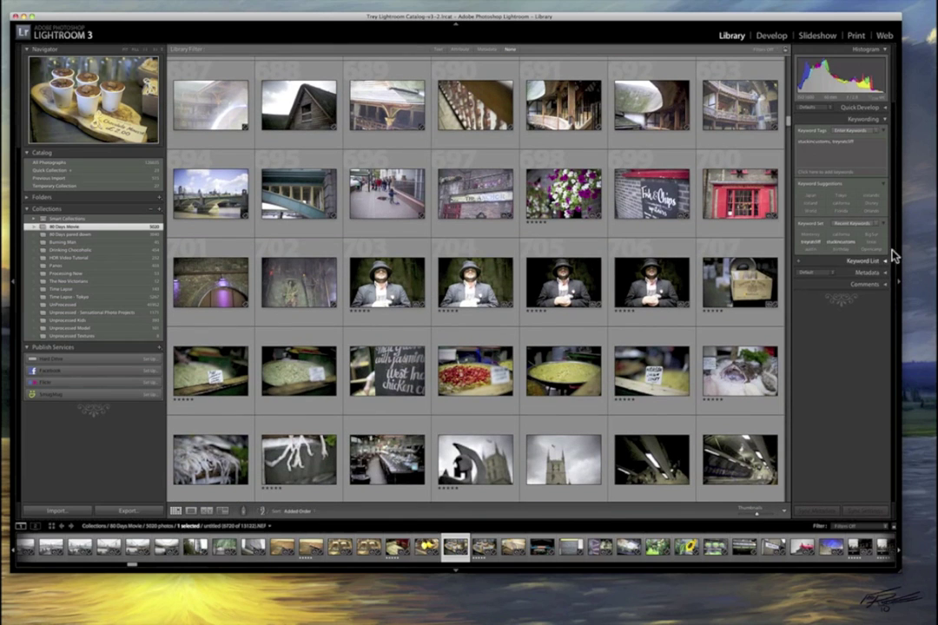
left_click(790, 122)
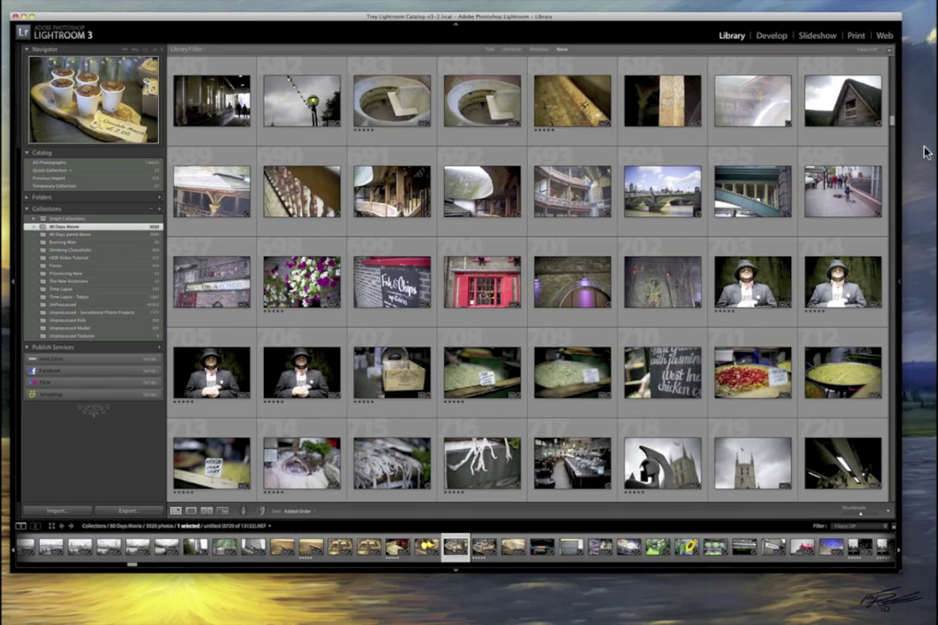
left_click_drag(894, 126, 889, 154)
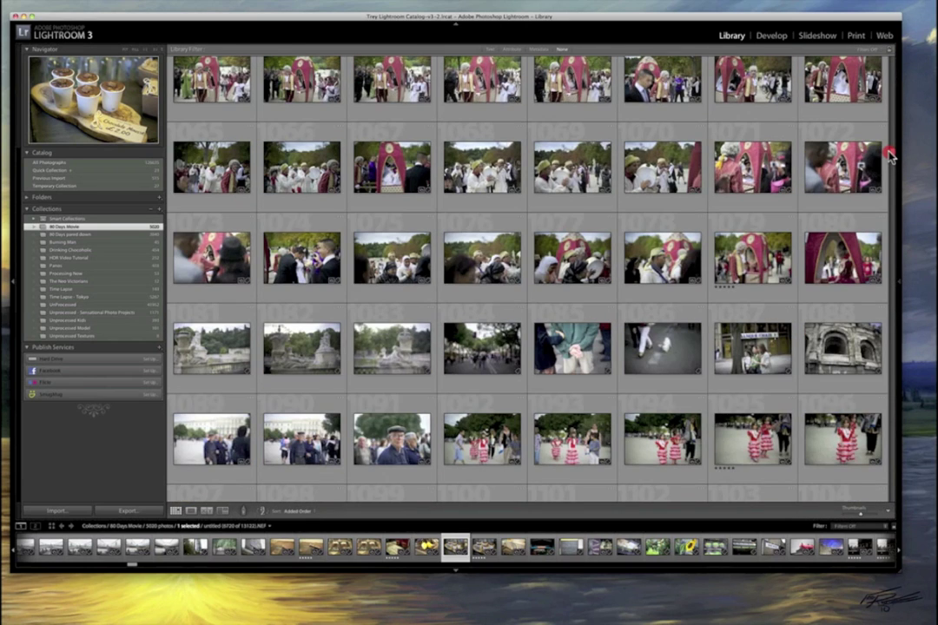
left_click_drag(890, 155, 890, 156)
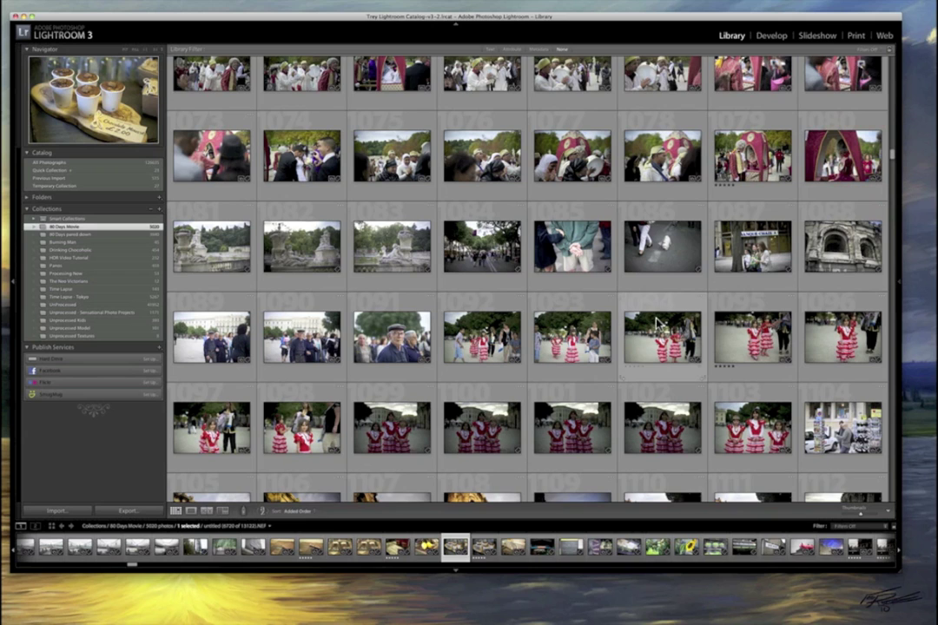
scroll(657, 323, "down", 1)
scroll(560, 296, "down", 1)
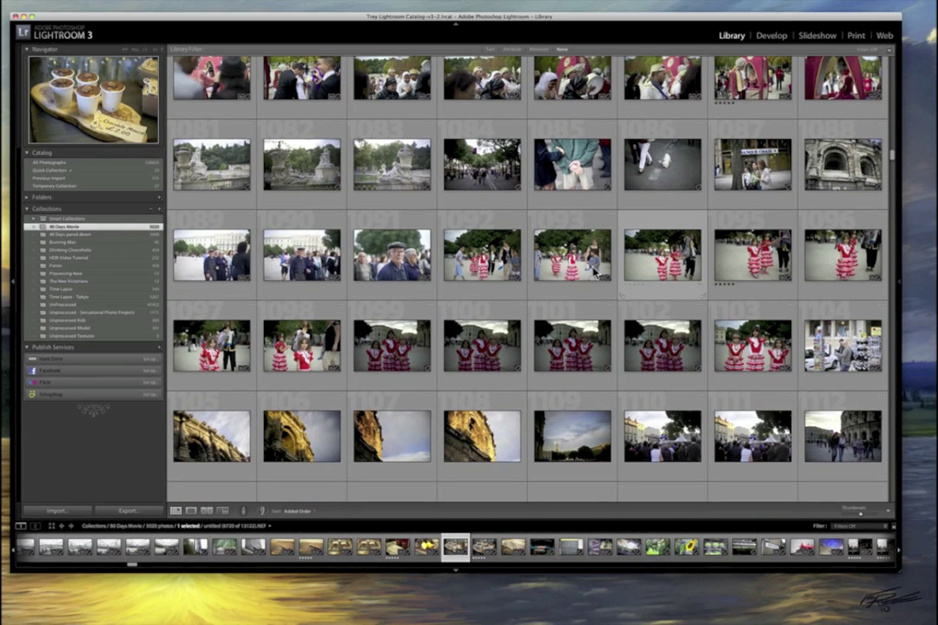
scroll(596, 276, "down", 1)
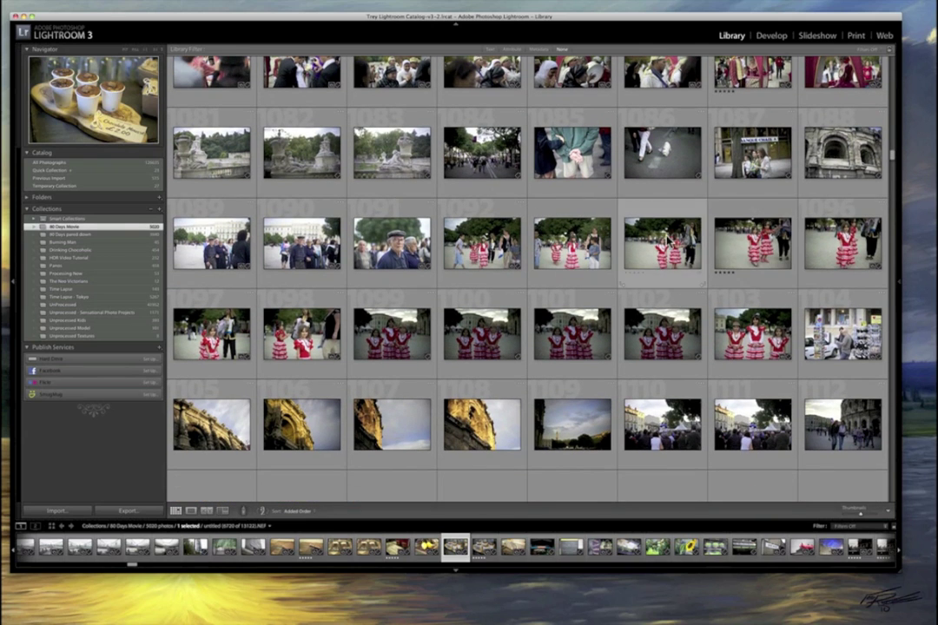
double_click(752, 243)
key("Right")
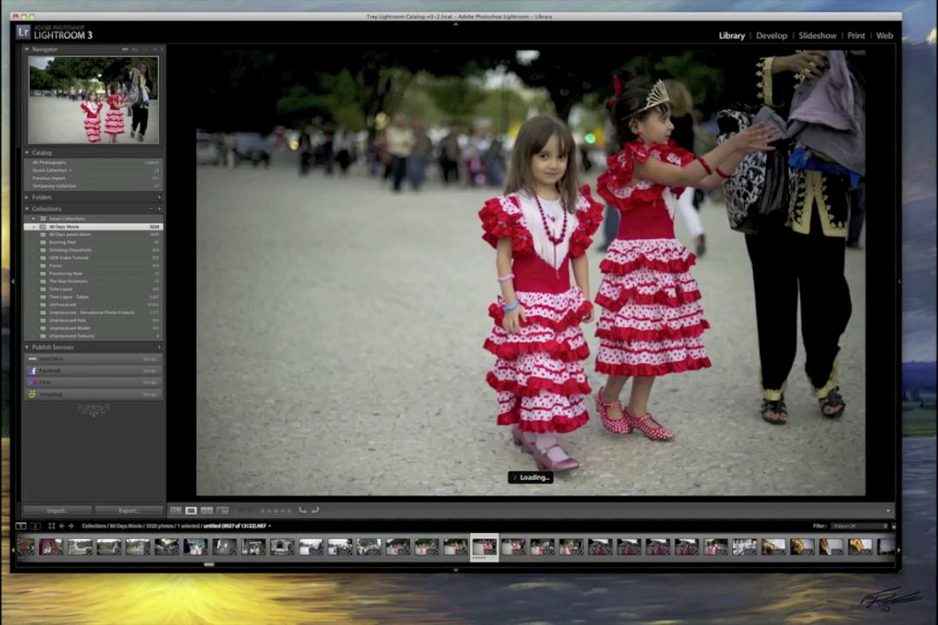
key("Right")
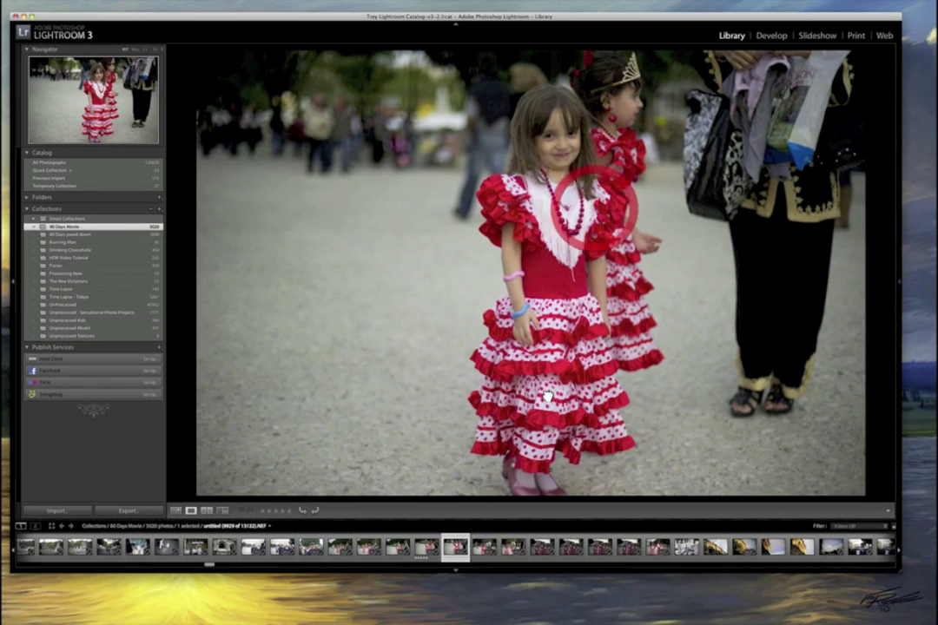
key("g")
scroll(535, 372, "down", 5)
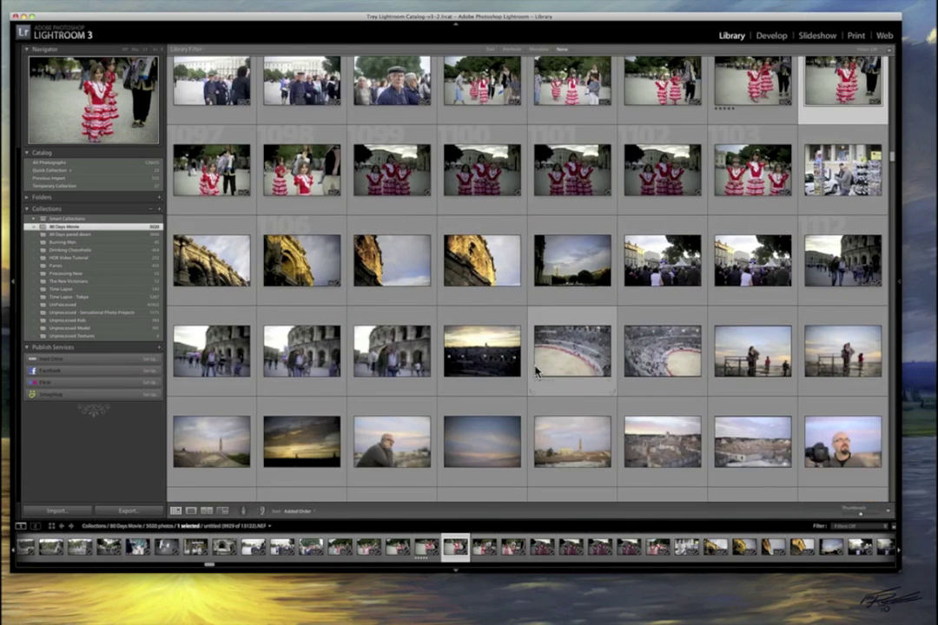
scroll(536, 372, "down", 3)
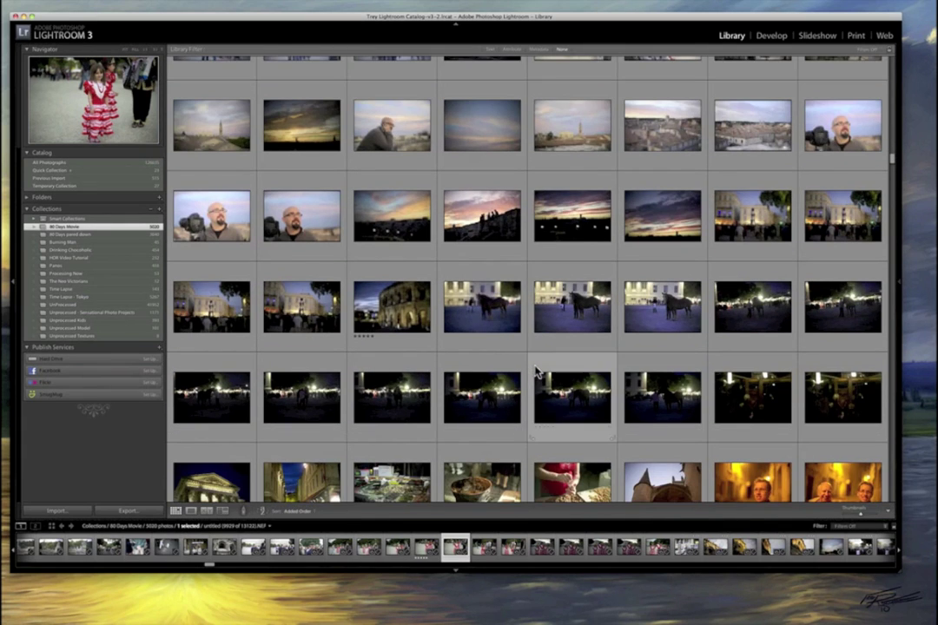
scroll(536, 372, "up", 1)
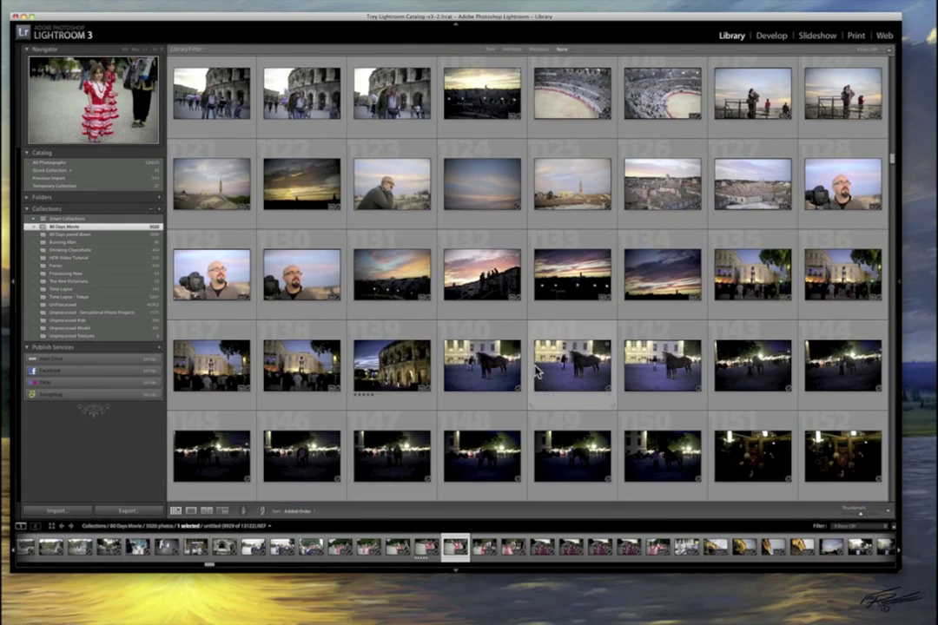
double_click(848, 205)
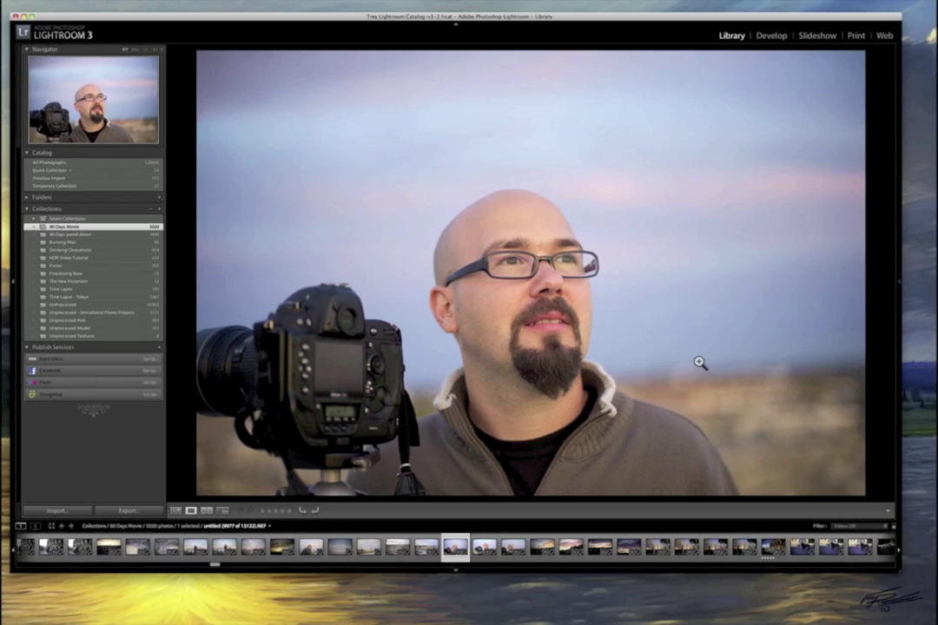
double_click(732, 392)
scroll(688, 379, "down", 6)
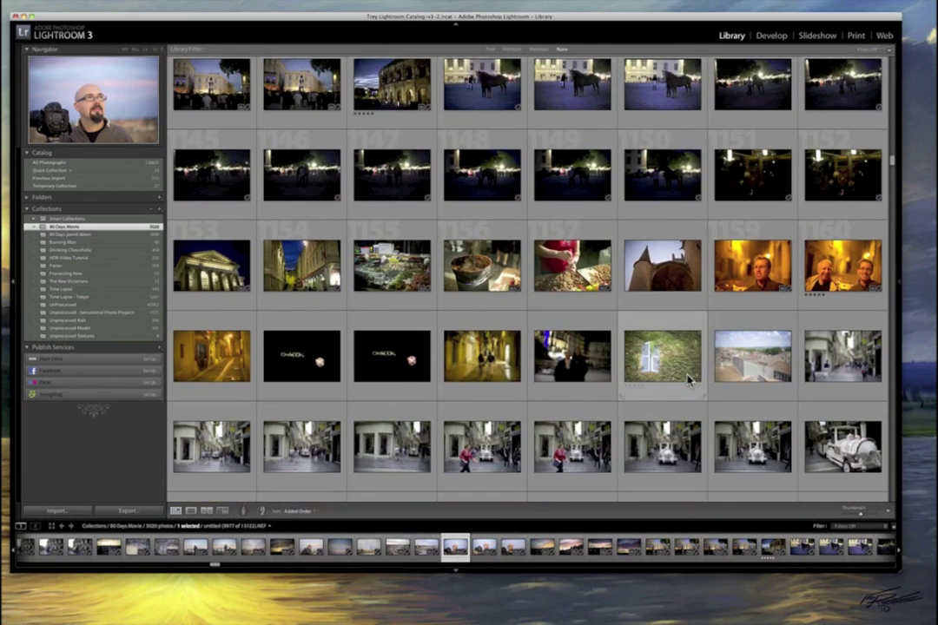
scroll(689, 379, "down", 1)
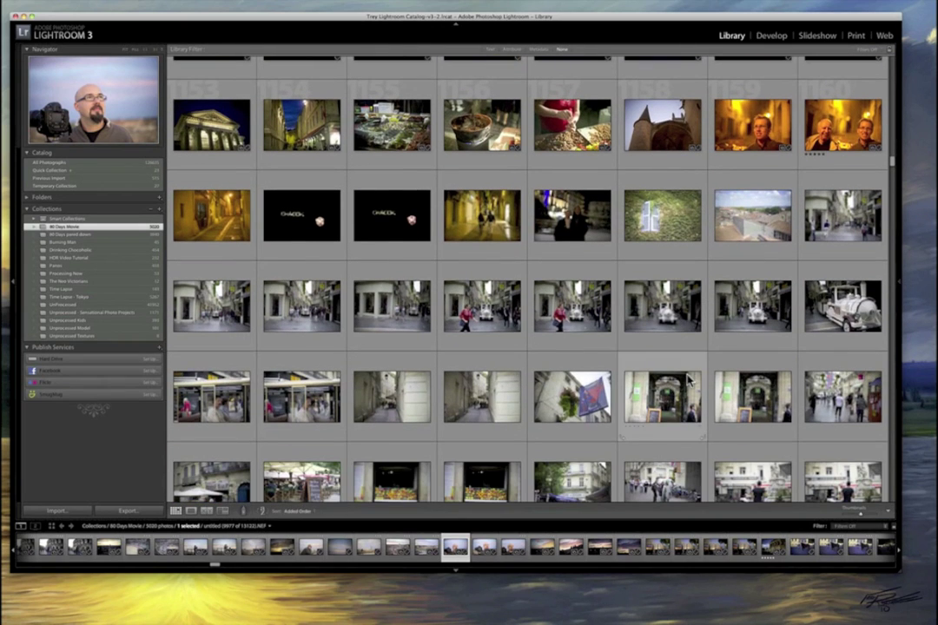
scroll(743, 340, "down", 1)
scroll(894, 182, "down", 1)
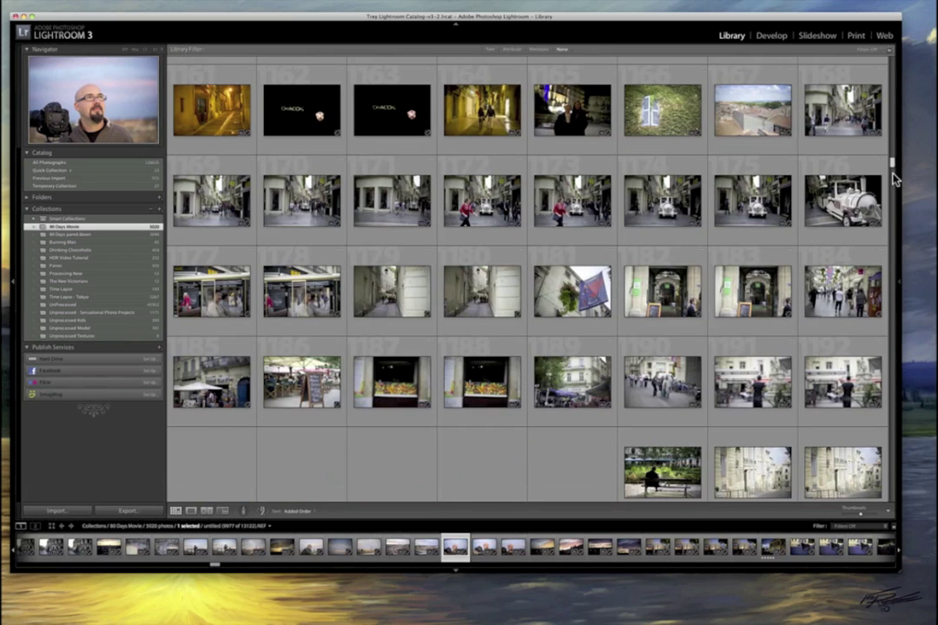
scroll(895, 170, "down", 5)
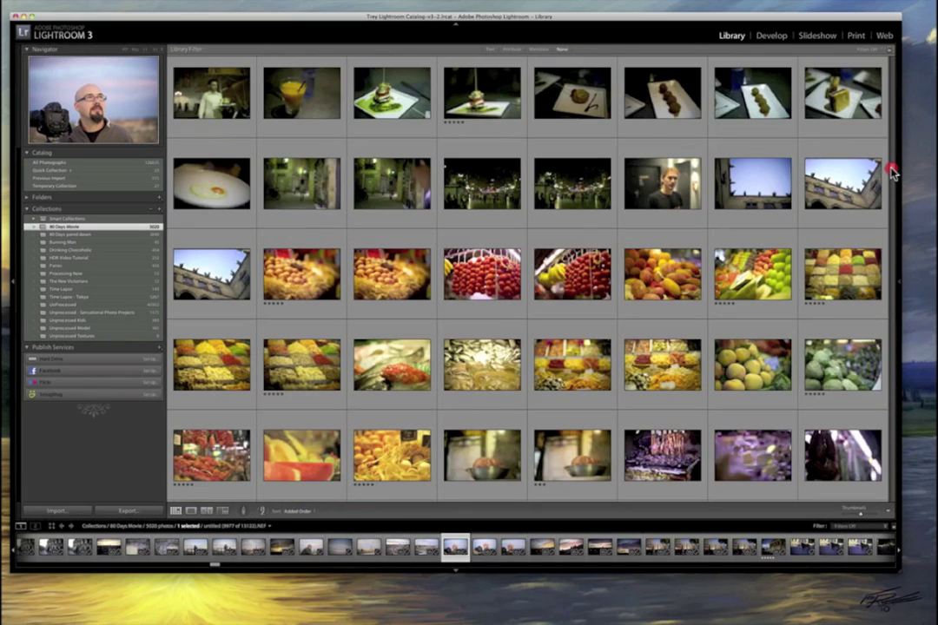
scroll(892, 172, "down", 1)
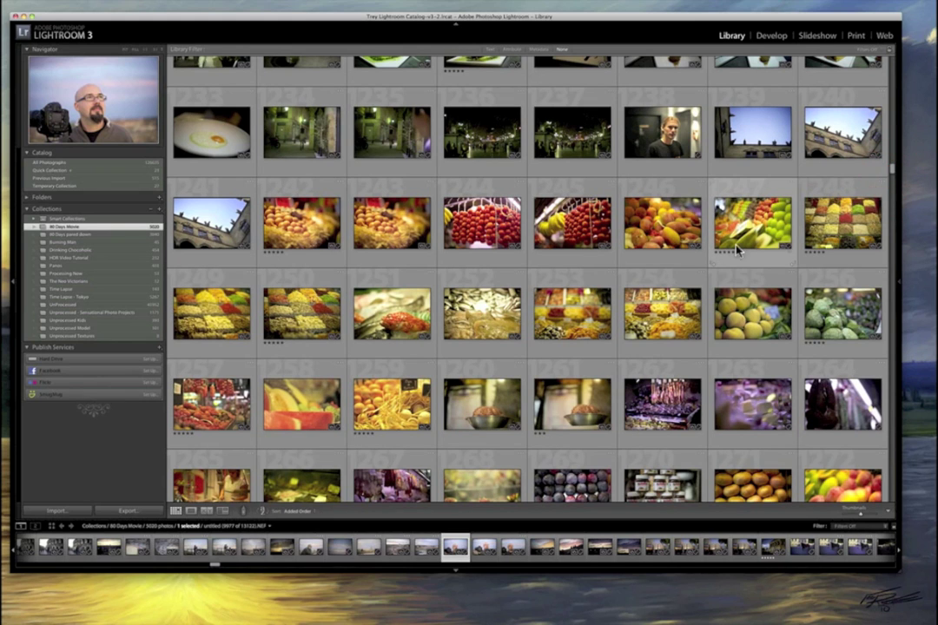
double_click(759, 234)
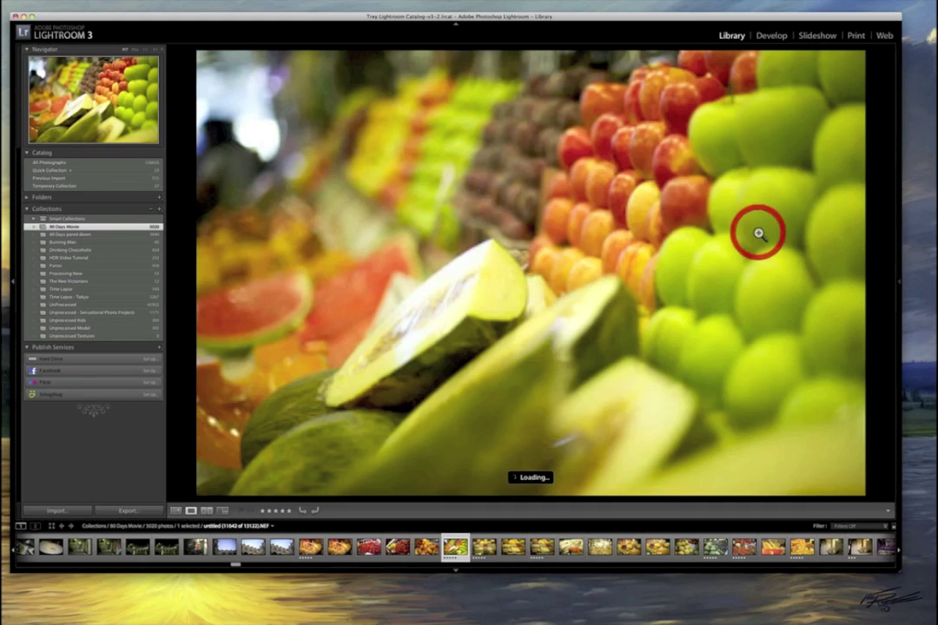
double_click(726, 291)
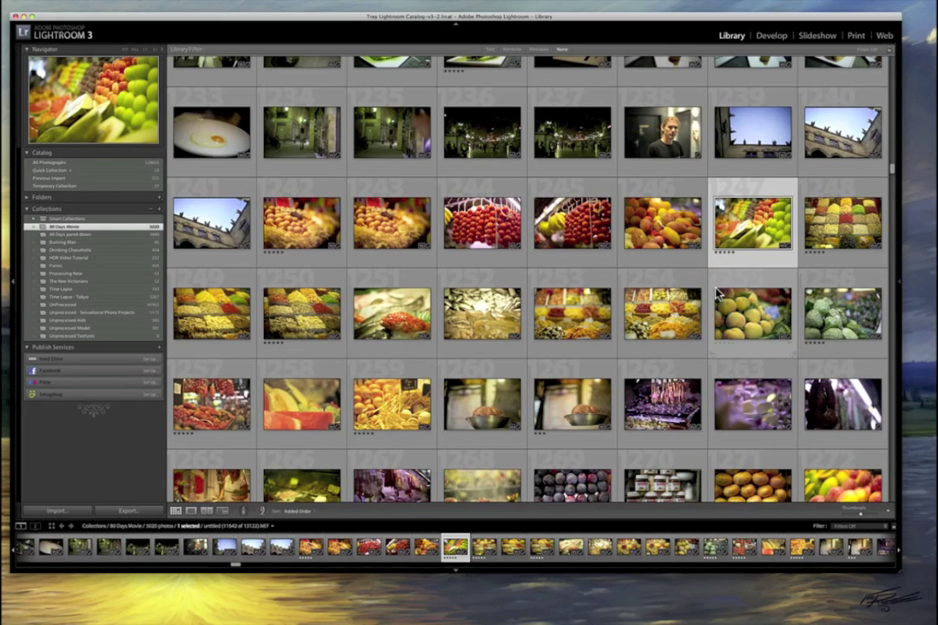
scroll(716, 294, "down", 4)
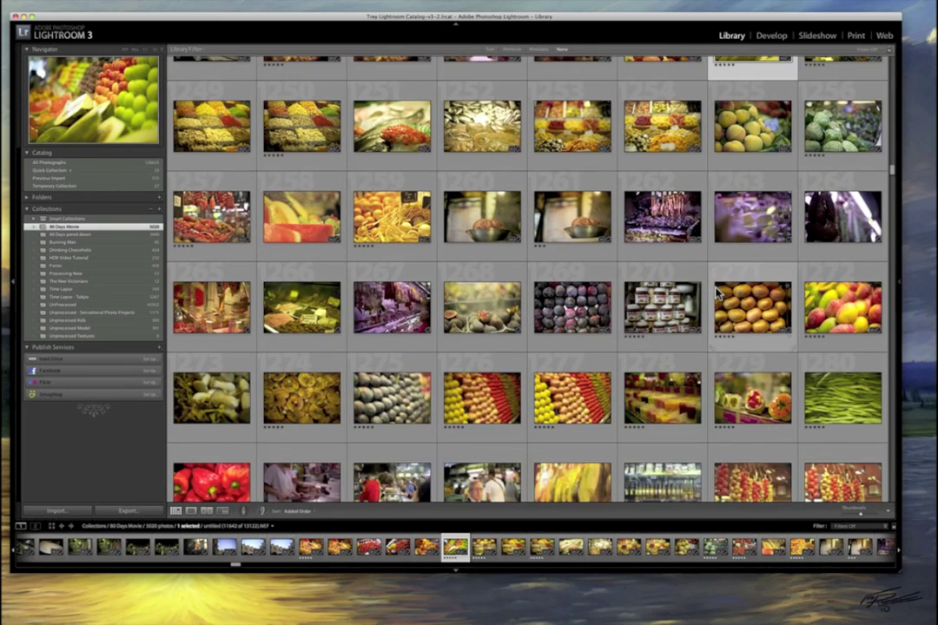
scroll(716, 292, "down", 2)
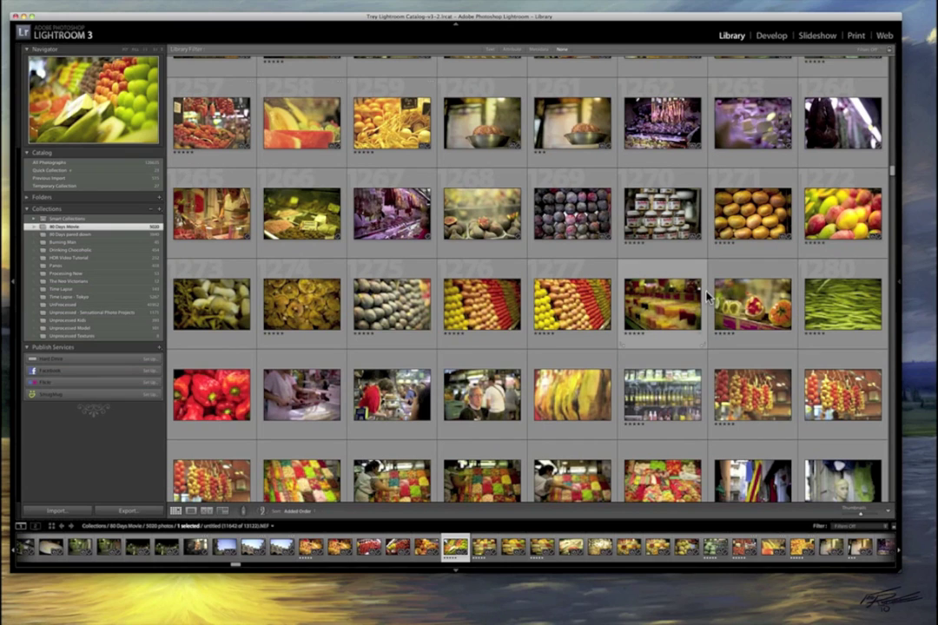
double_click(765, 317)
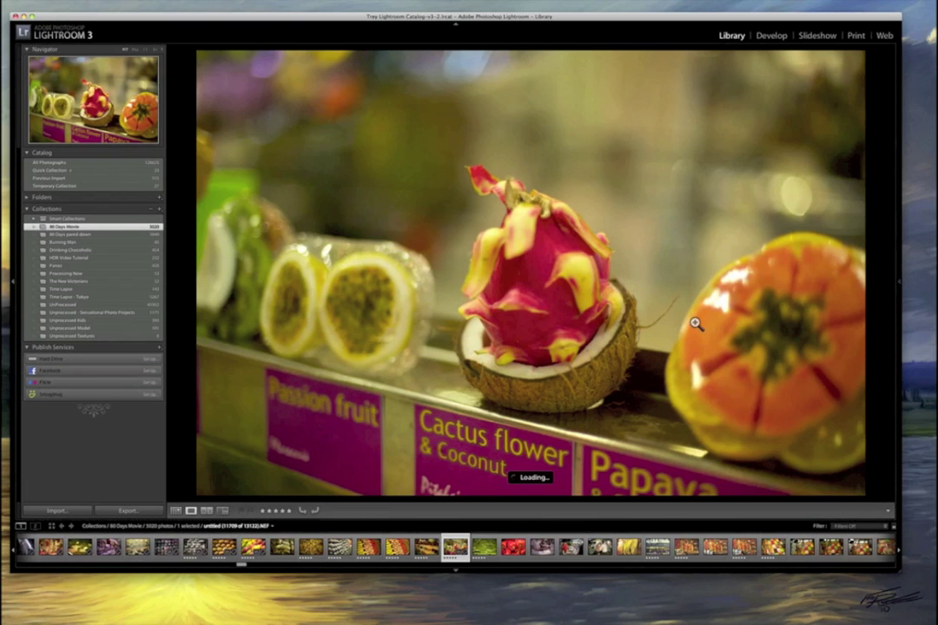
double_click(697, 323)
scroll(564, 321, "down", 1)
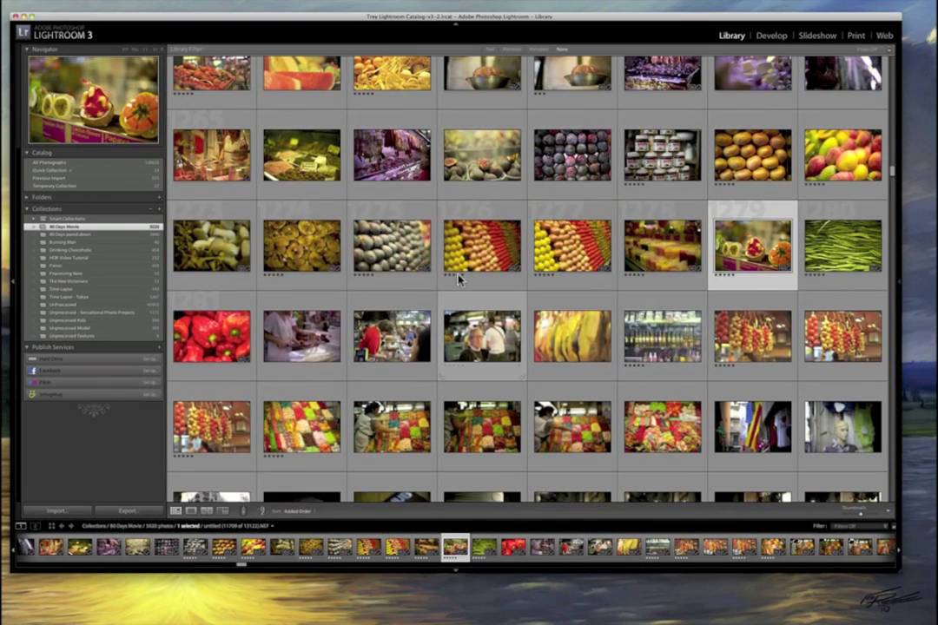
double_click(391, 246)
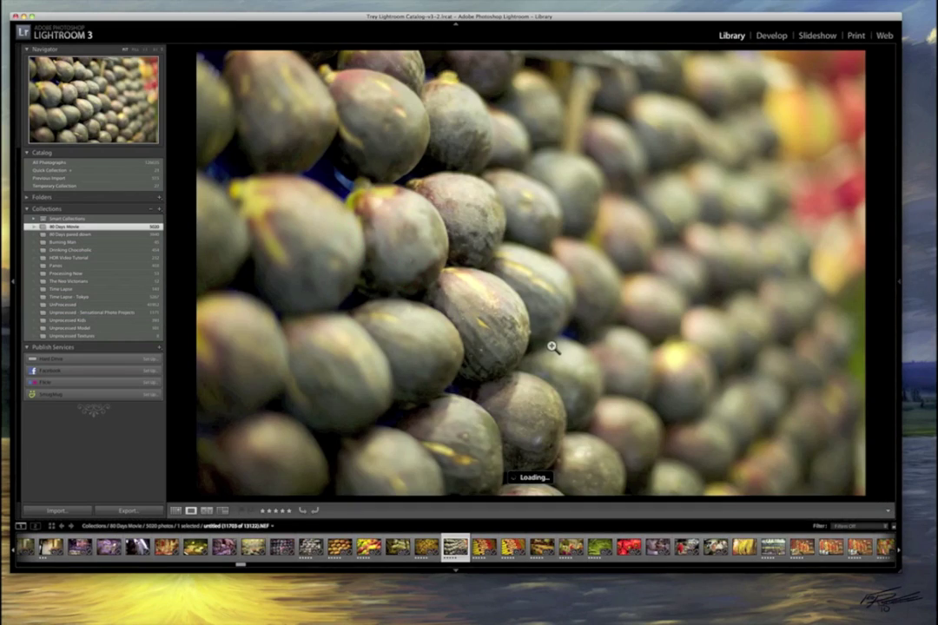
double_click(553, 347)
scroll(552, 347, "down", 3)
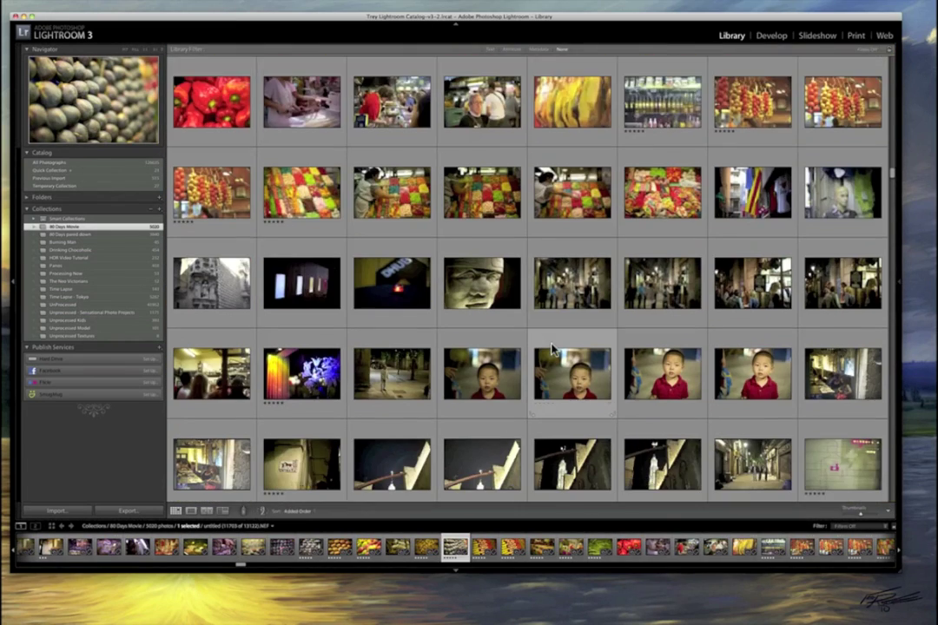
scroll(552, 347, "down", 3)
scroll(552, 347, "down", 2)
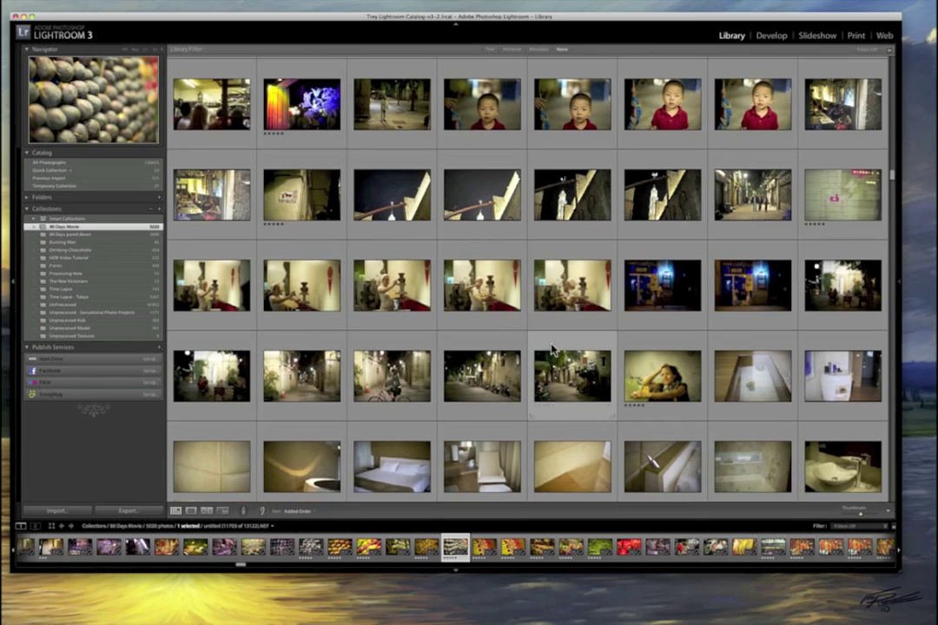
scroll(761, 225, "down", 1)
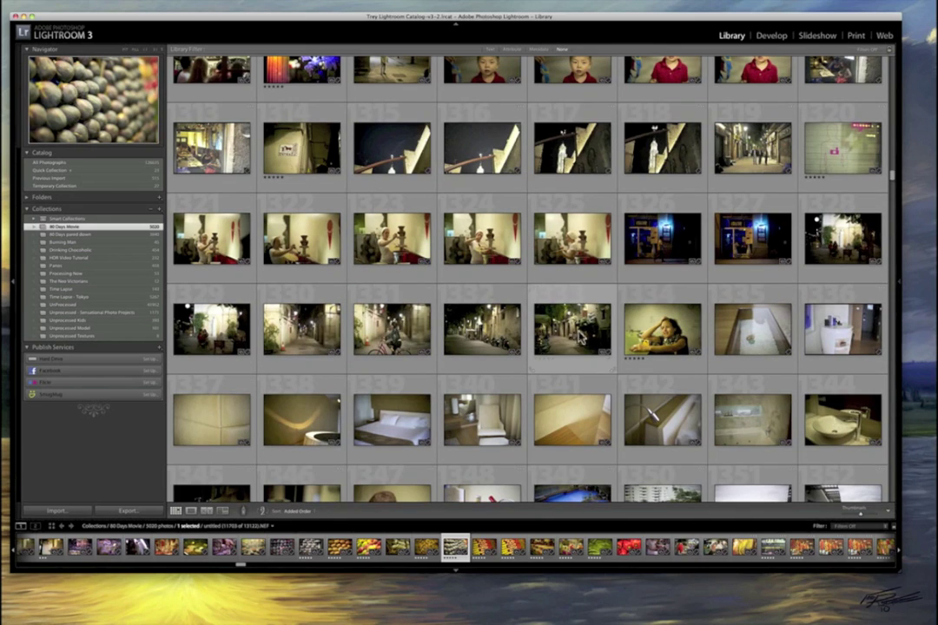
double_click(663, 330)
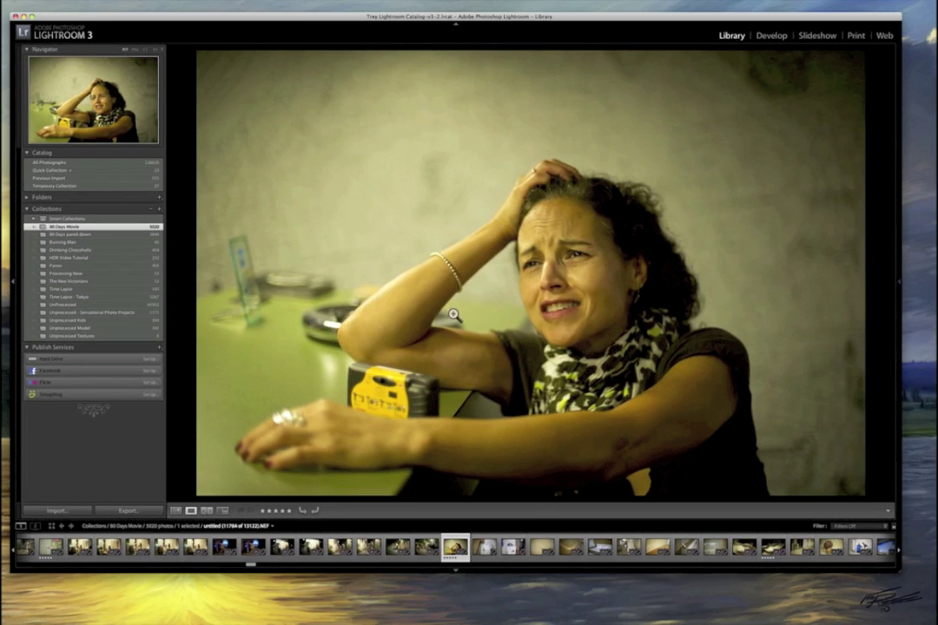
double_click(591, 386)
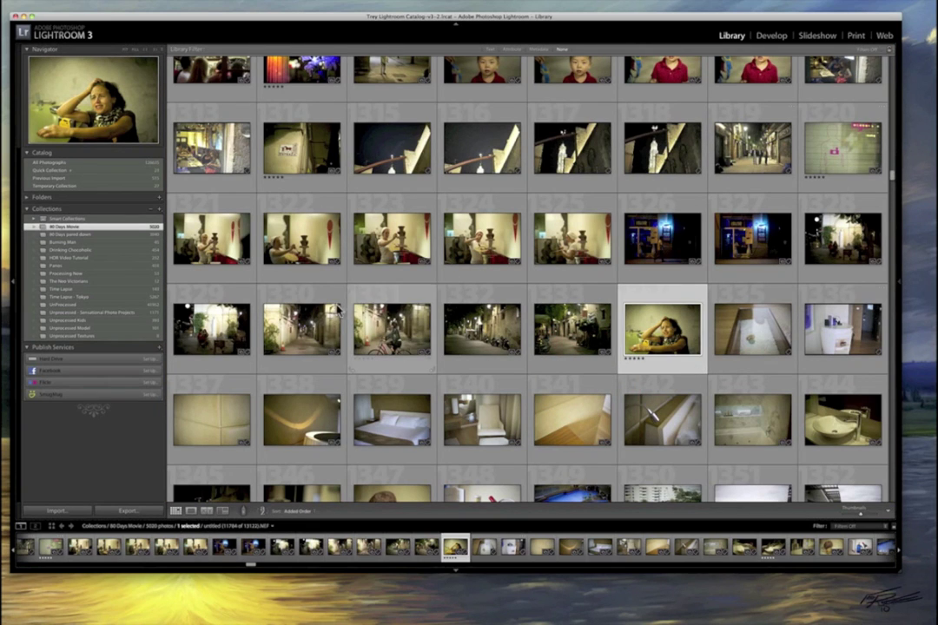
double_click(654, 331)
double_click(651, 338)
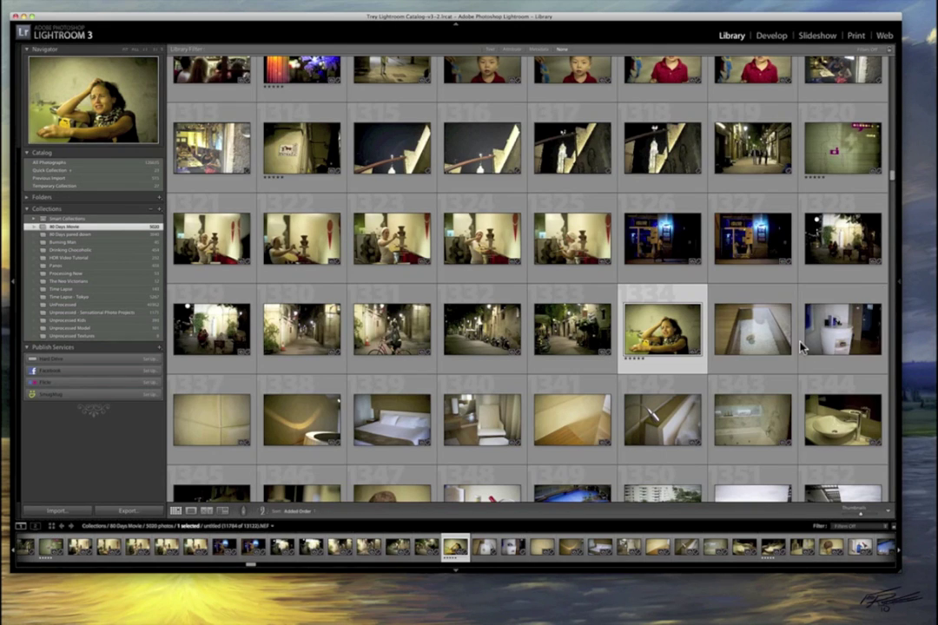
double_click(305, 425)
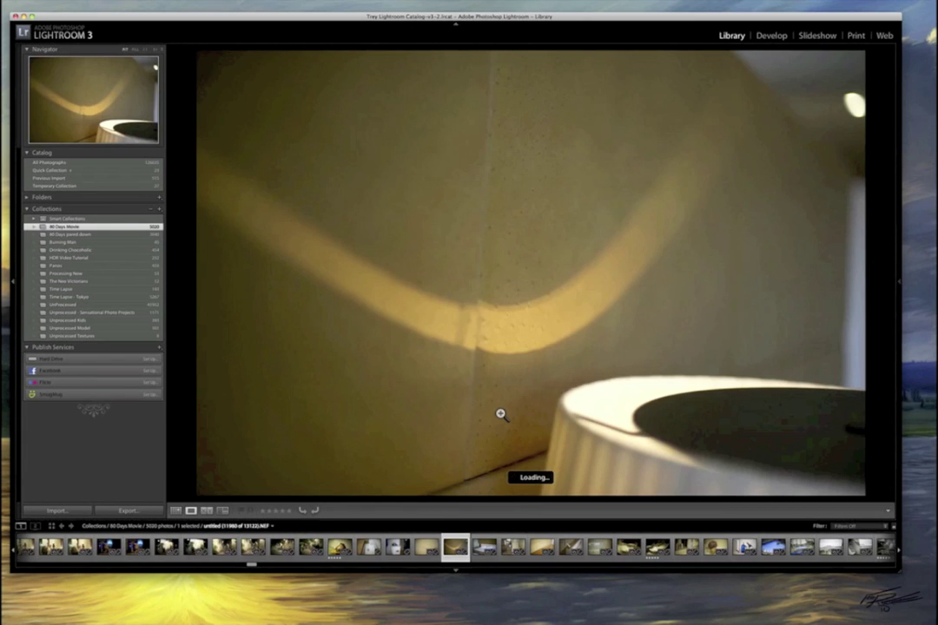
key("Right")
key("Right")
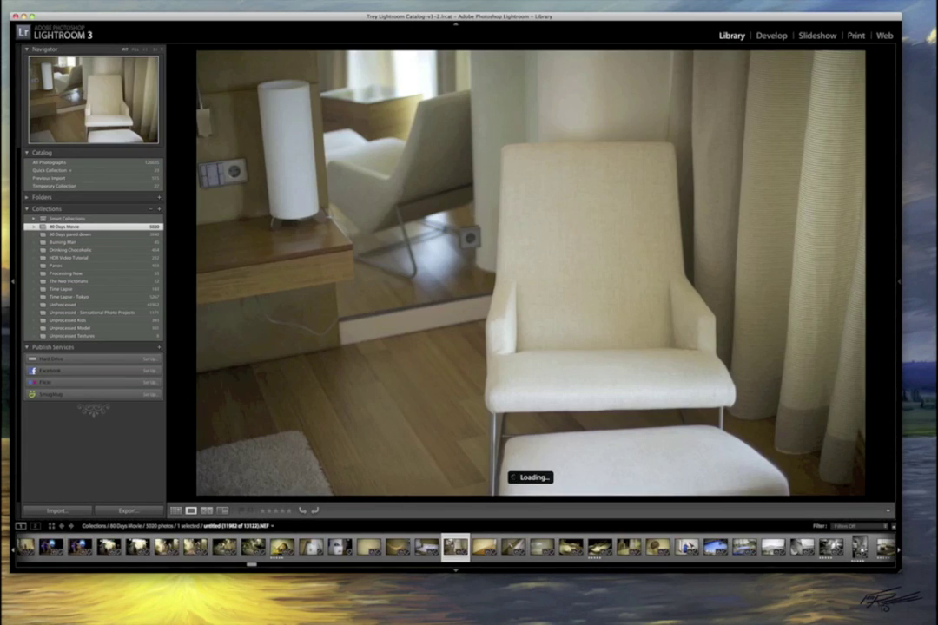
key("Right")
key("Right")
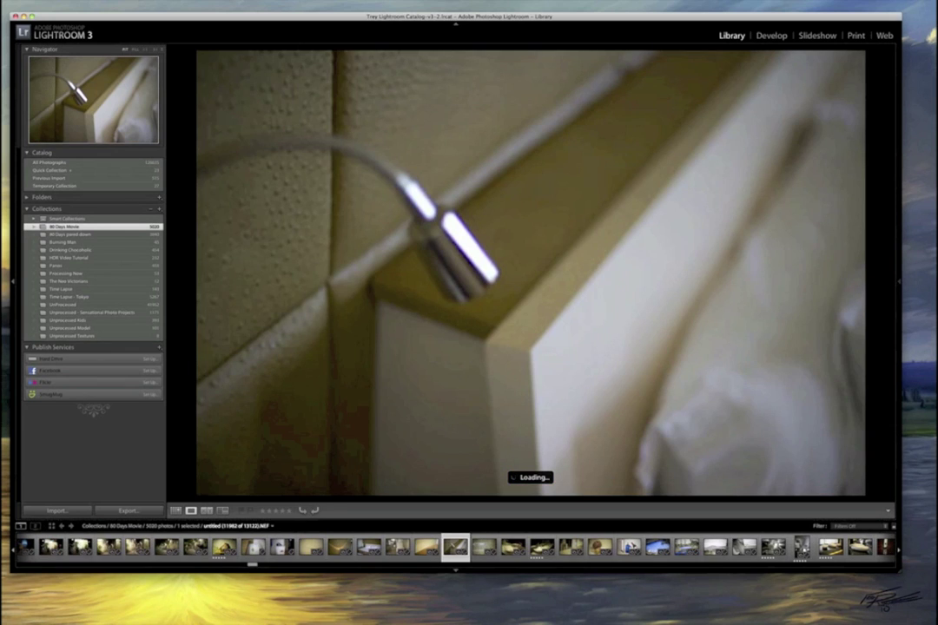
left_click(602, 348)
key("g")
left_click(669, 336)
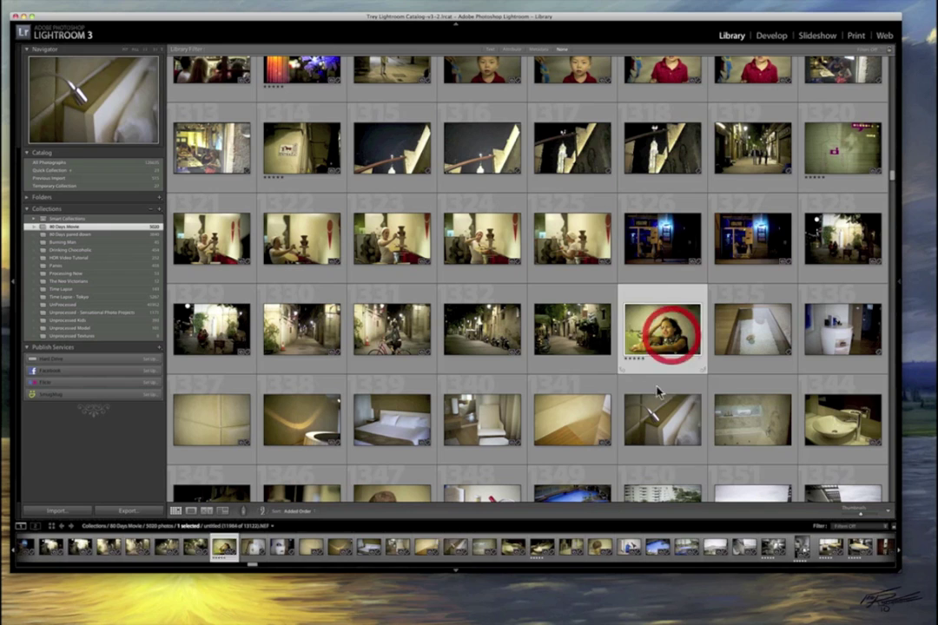
scroll(660, 392, "down", 3)
scroll(660, 394, "down", 3)
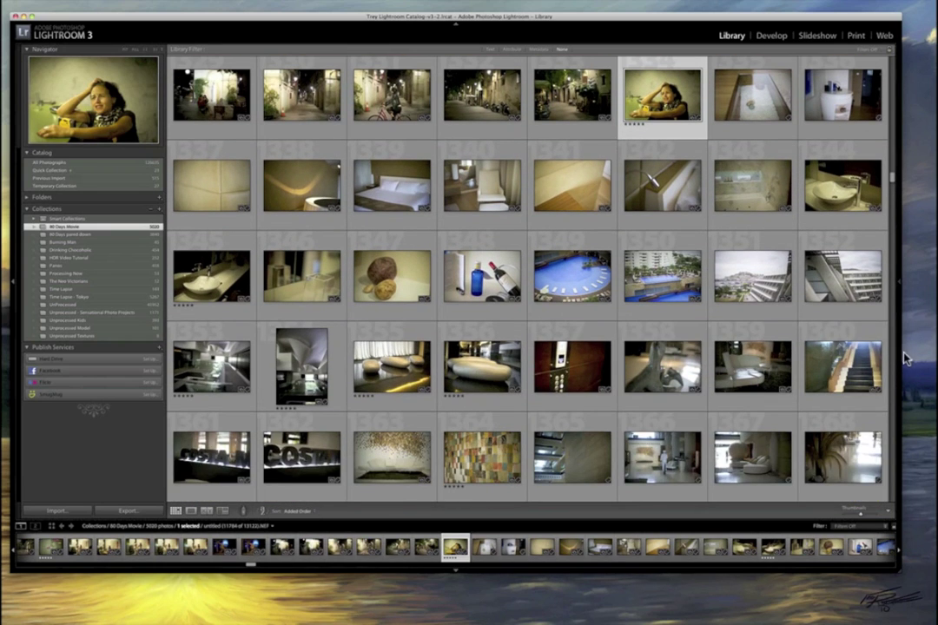
mouse_move(892, 179)
left_mouse_down()
mouse_move(893, 200)
mouse_move(892, 186)
left_mouse_up()
scroll(734, 266, "up", 5)
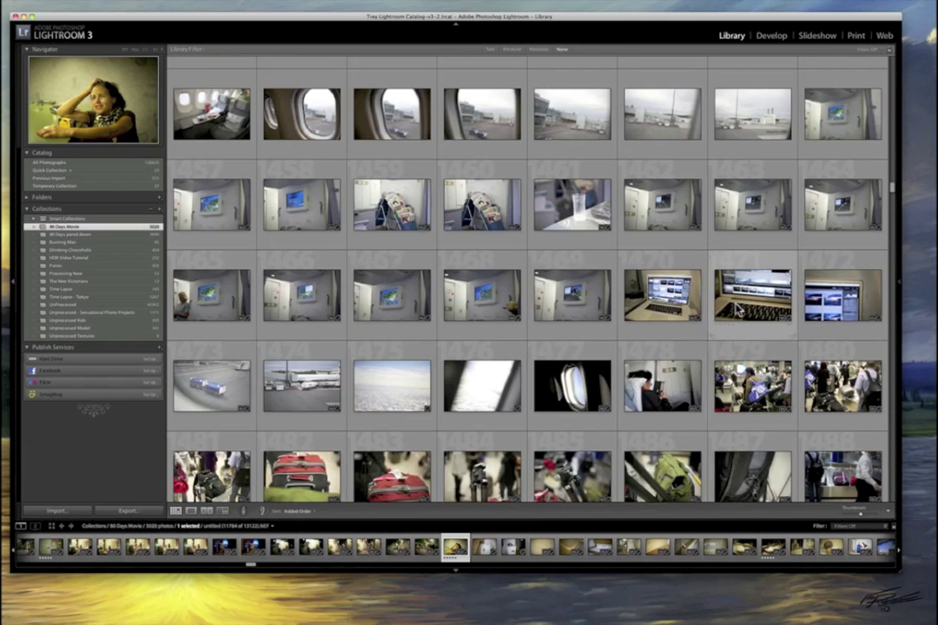
scroll(736, 309, "up", 2)
scroll(736, 308, "up", 1)
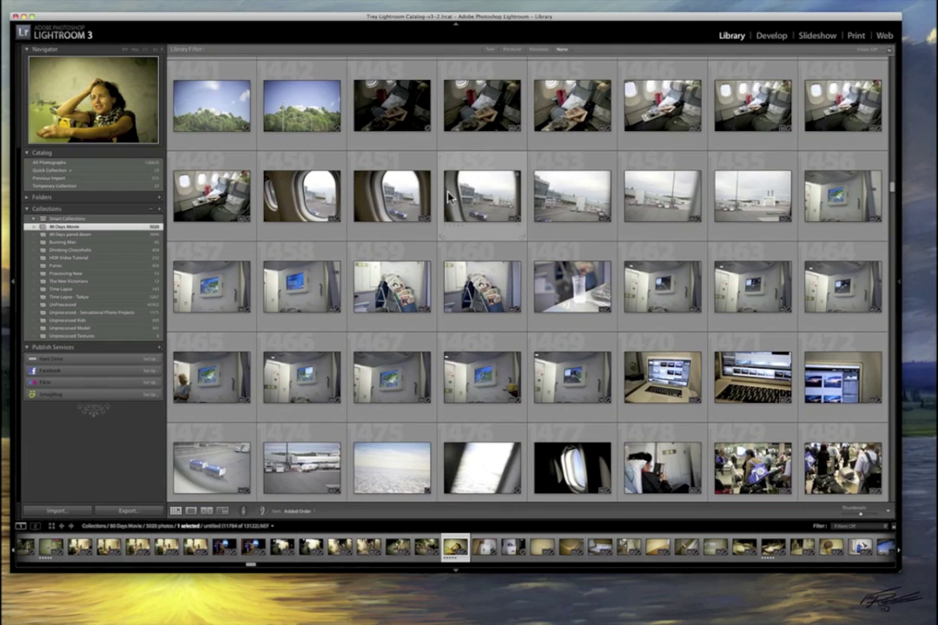
double_click(473, 190)
double_click(514, 324)
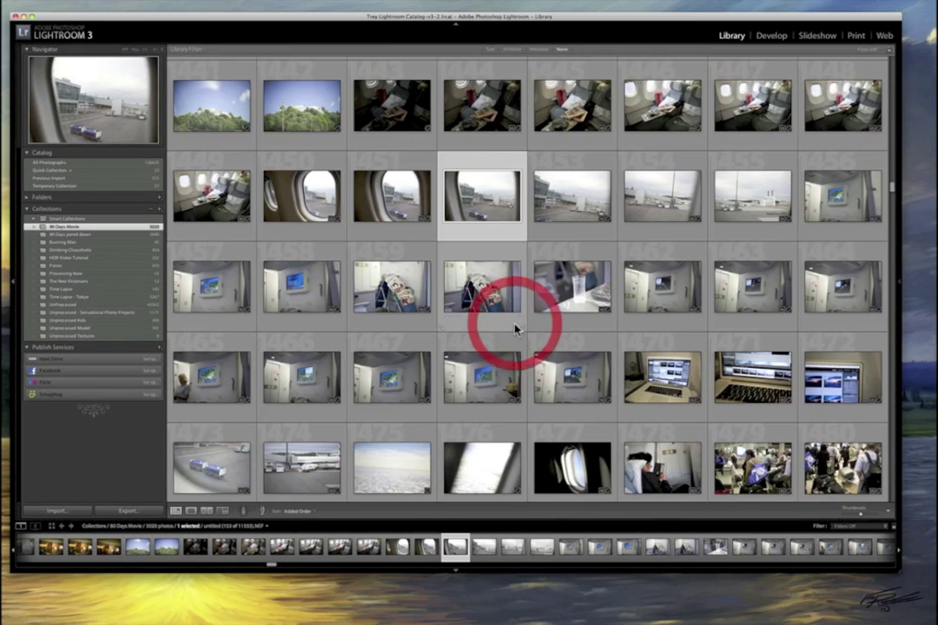
scroll(514, 326, "down", 3)
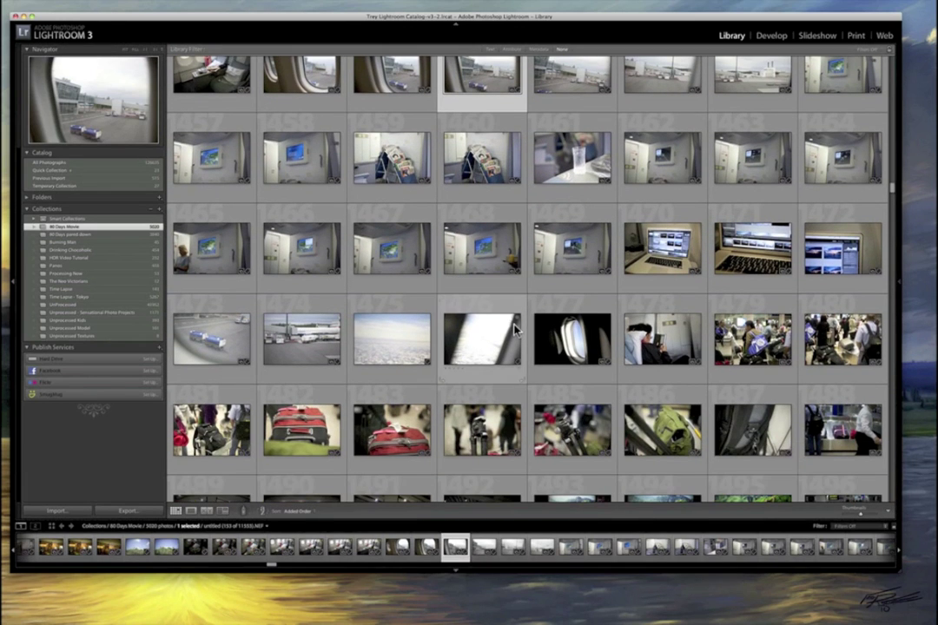
double_click(662, 259)
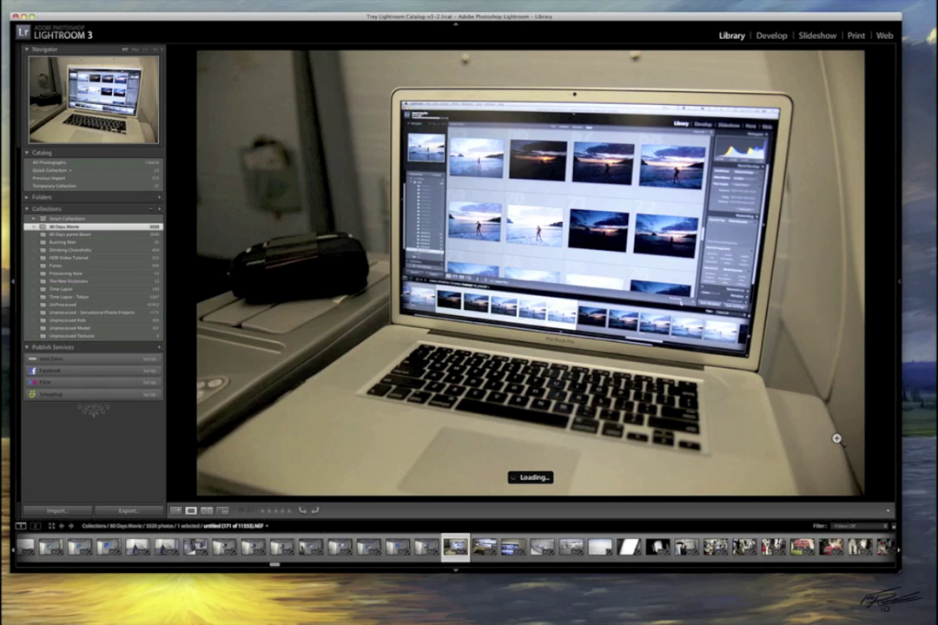
key("Right")
key("Right")
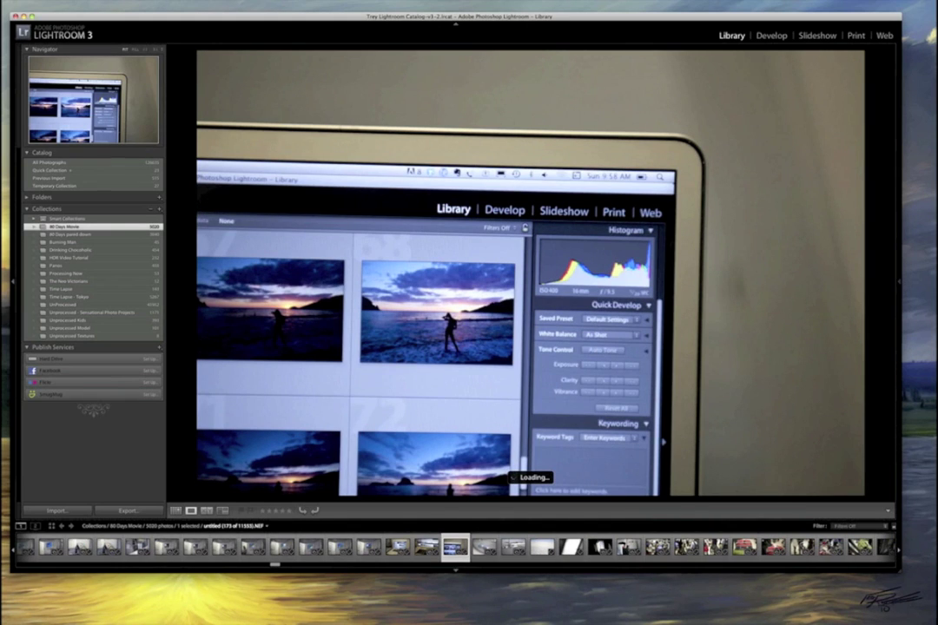
key("Right")
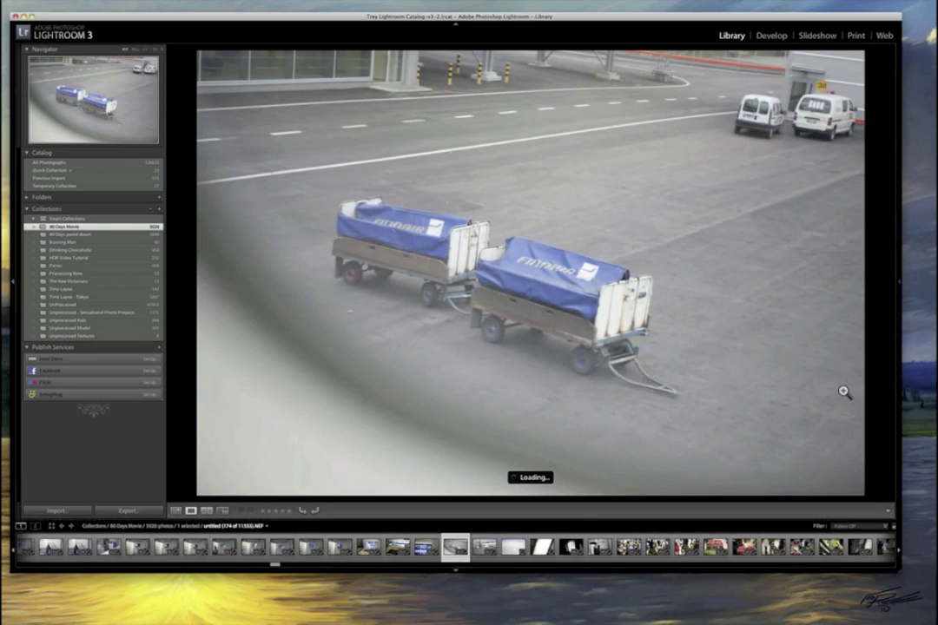
key("g")
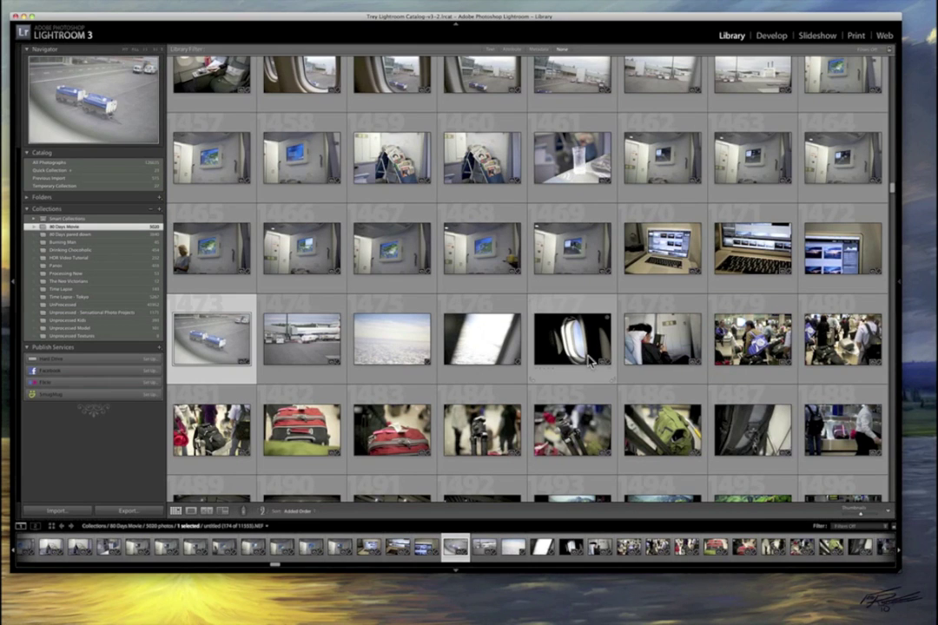
scroll(557, 359, "down", 5)
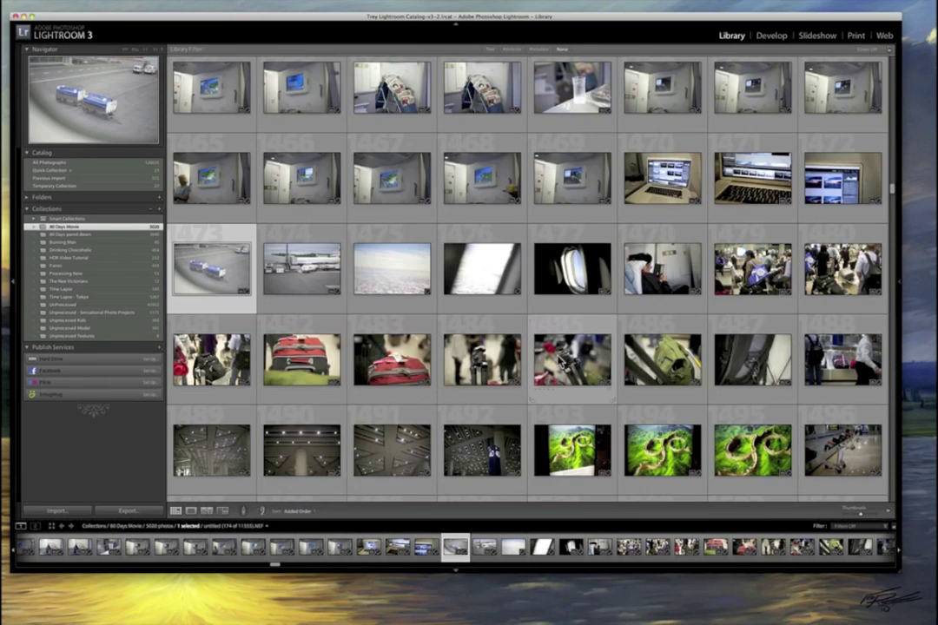
scroll(558, 356, "down", 7)
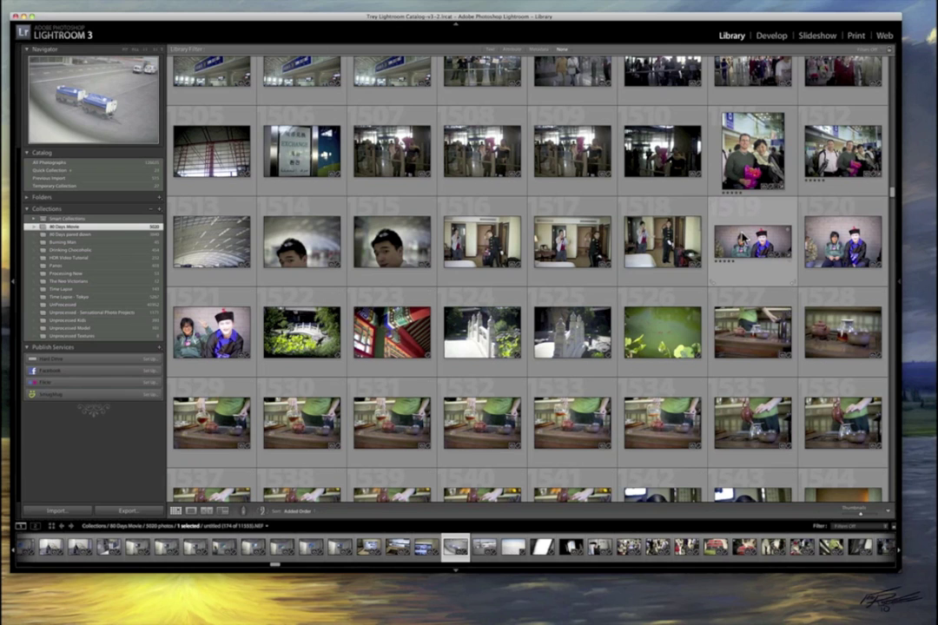
Preview photo 1519 full size and return to the thumbnail grid.
double_click(745, 241)
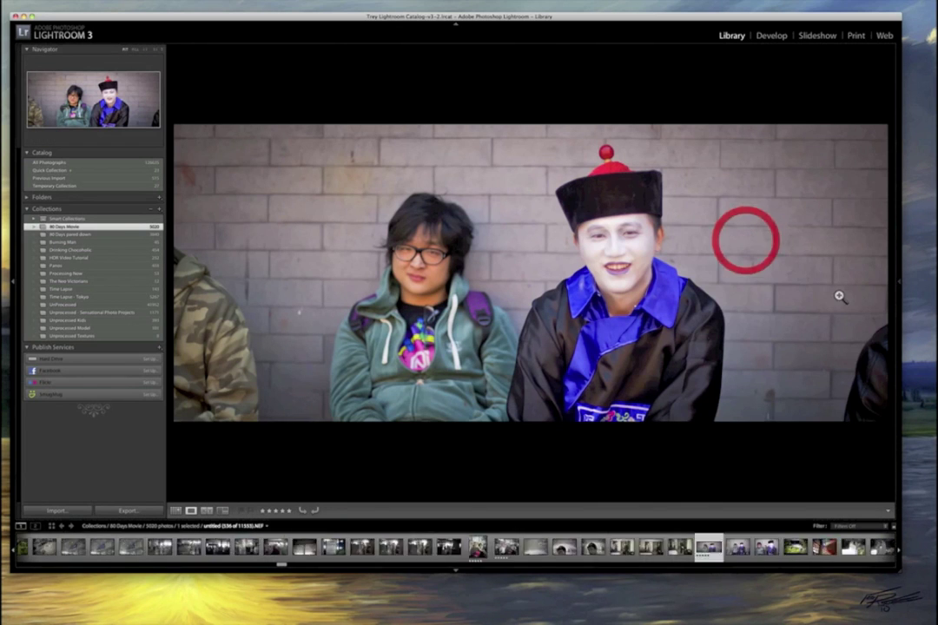
double_click(788, 314)
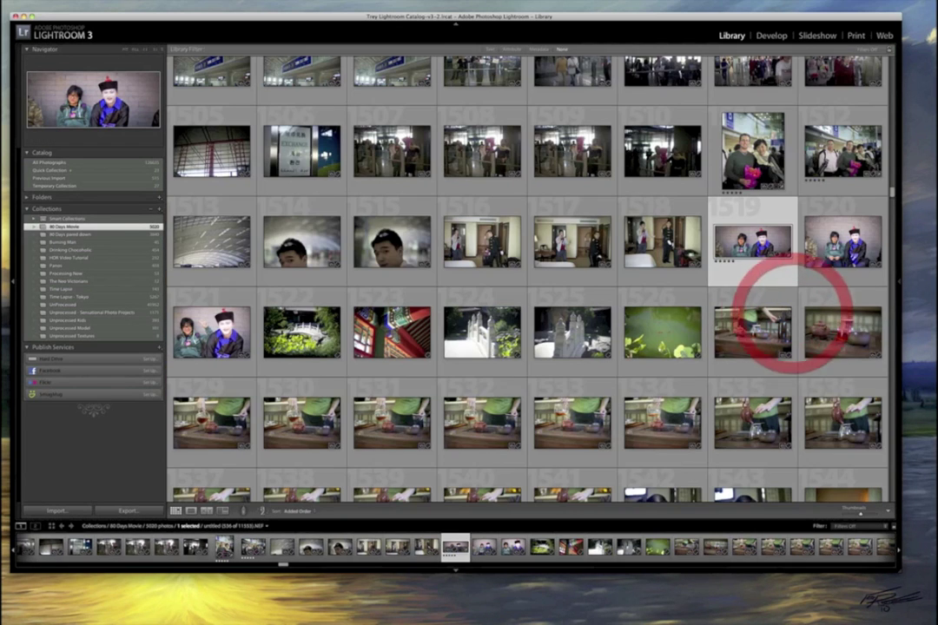
left_click(891, 192)
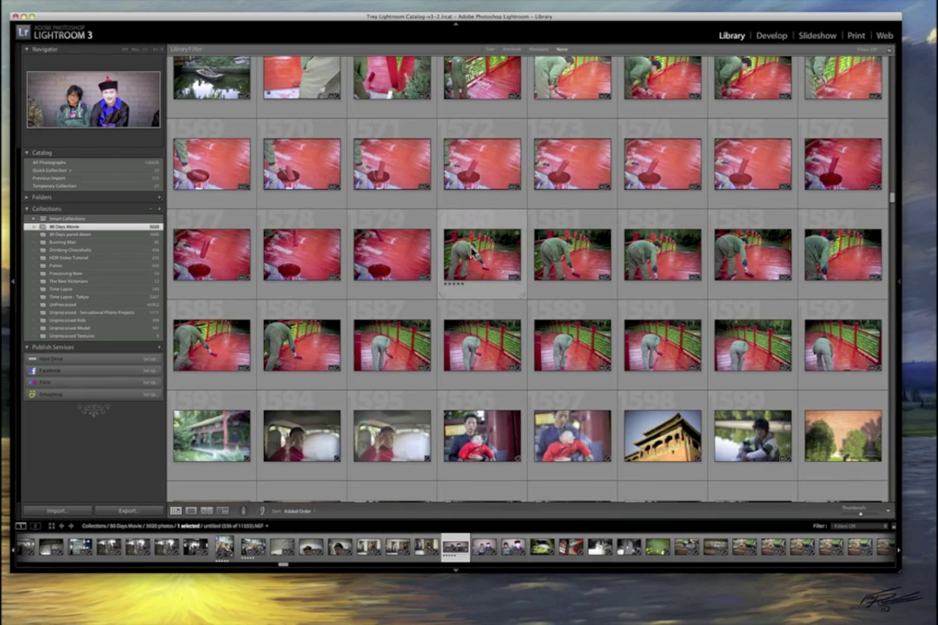
View red-bridge photo 1580 and the next two at full size, zoom to 1:1, then return to Grid.
left_click(507, 276)
double_click(507, 276)
key("Right")
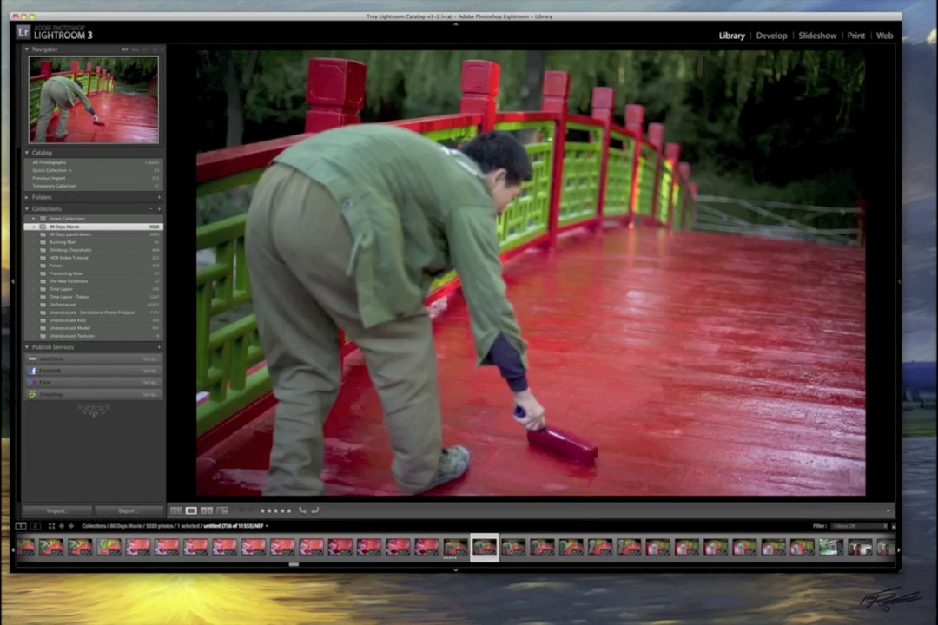
key("Right")
key("Right")
key("Right")
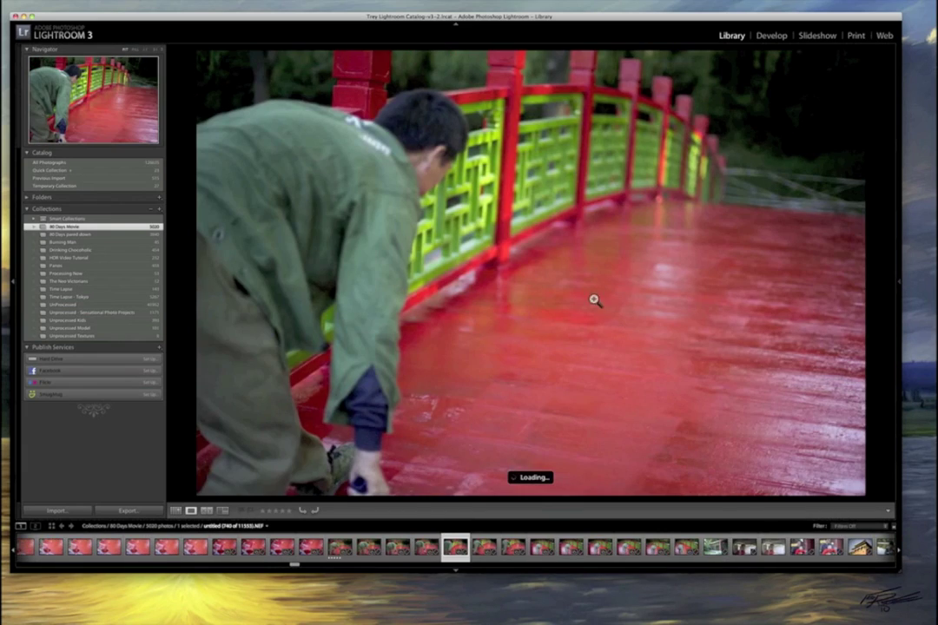
left_click(741, 200)
key("g")
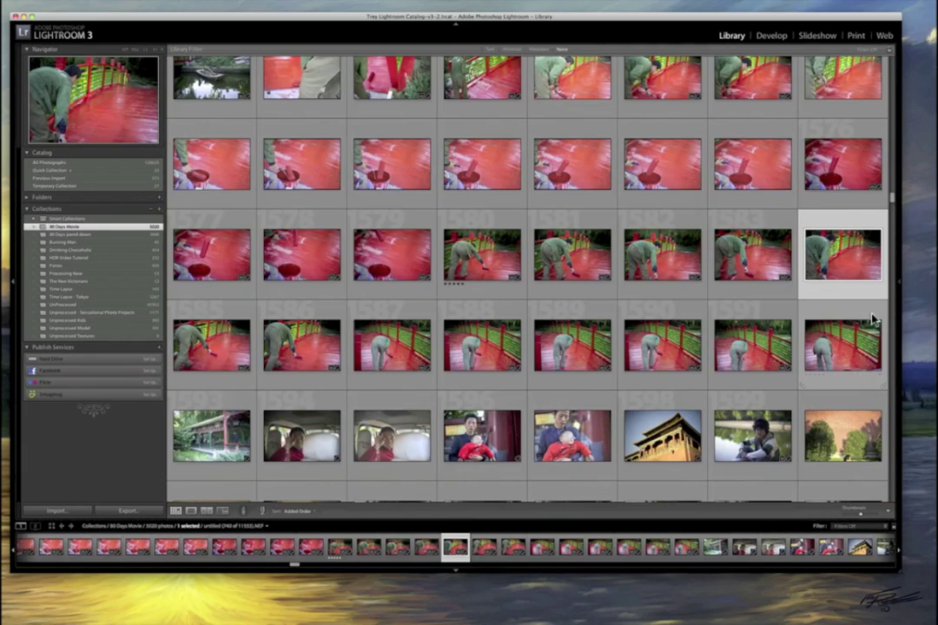
scroll(890, 199, "down", 15)
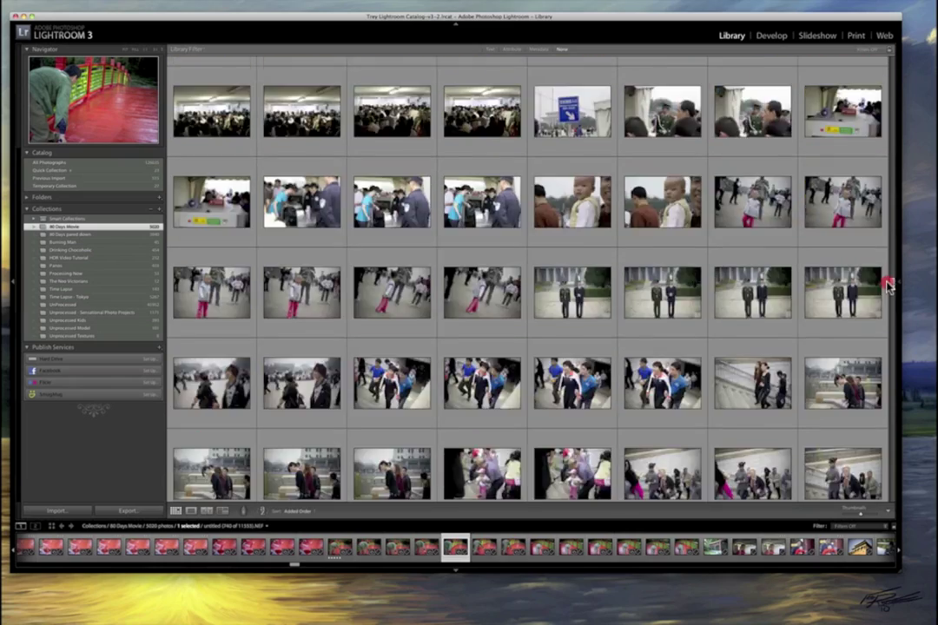
left_click_drag(887, 286, 895, 61)
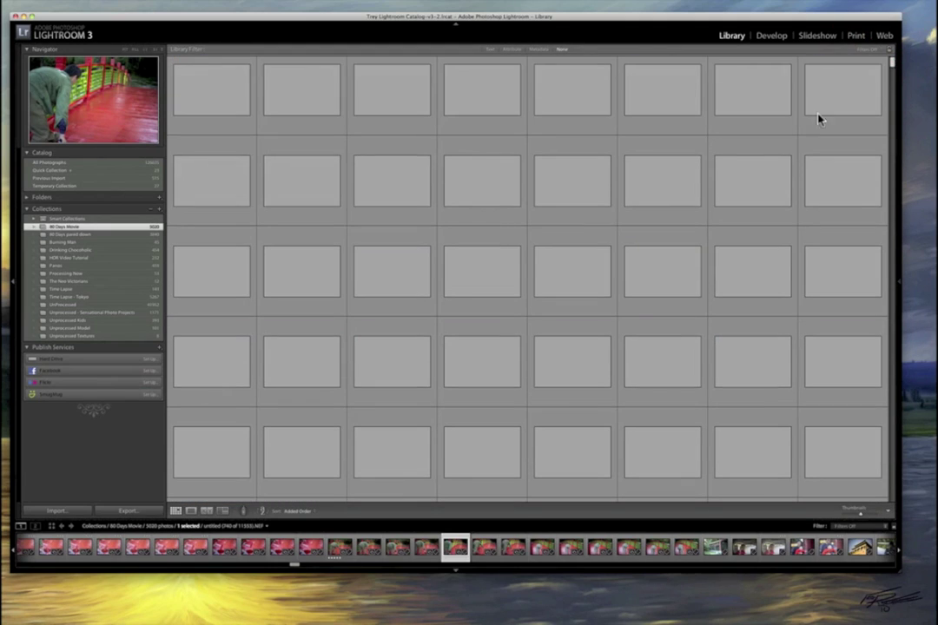
Select photo 12, then the building photo in cell 22, then all 5020 photos with Cmd+A.
left_click(480, 103)
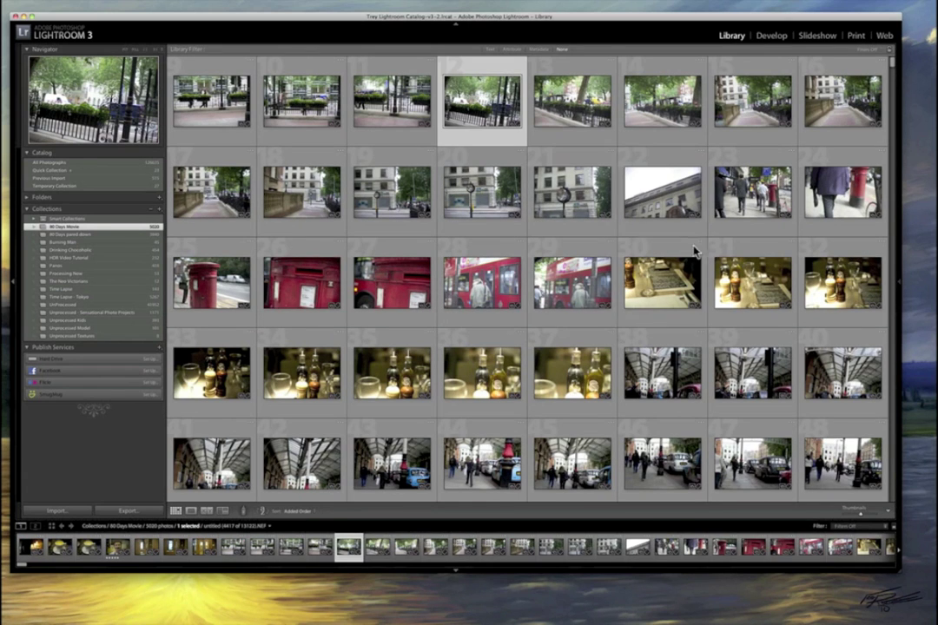
left_click(668, 195)
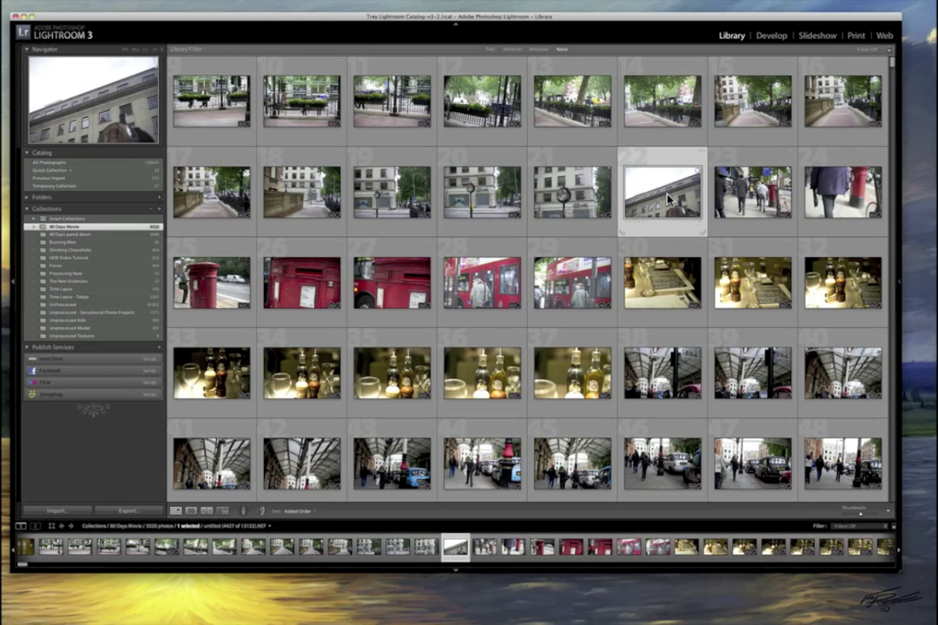
key("super+a")
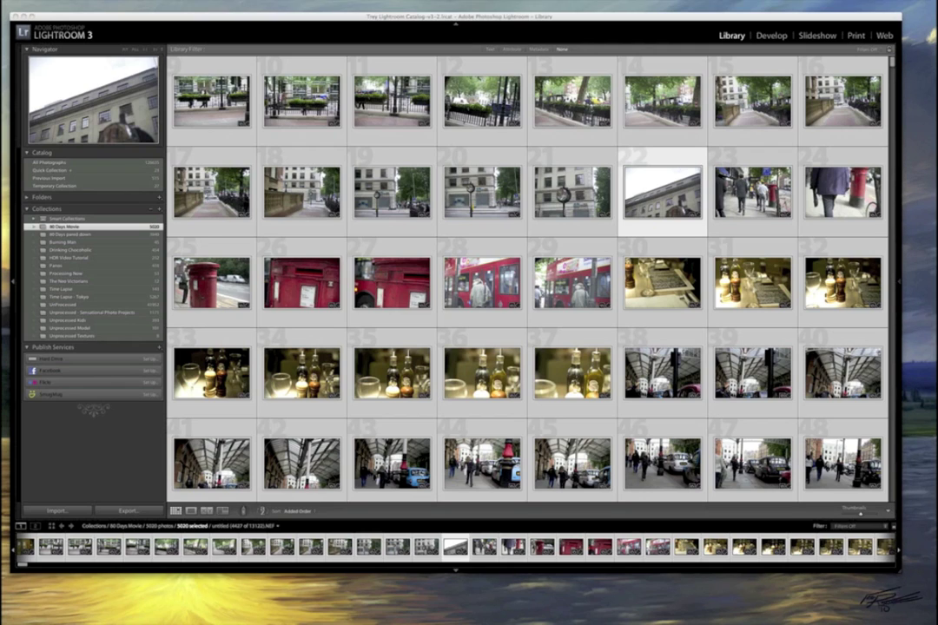
key("super+shift+e")
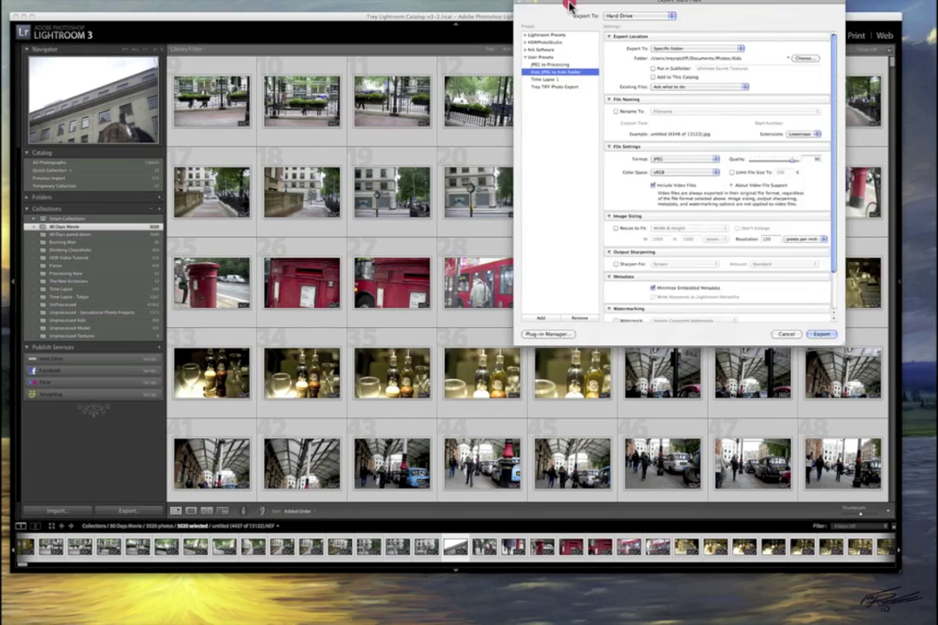
left_click_drag(572, 17, 429, 63)
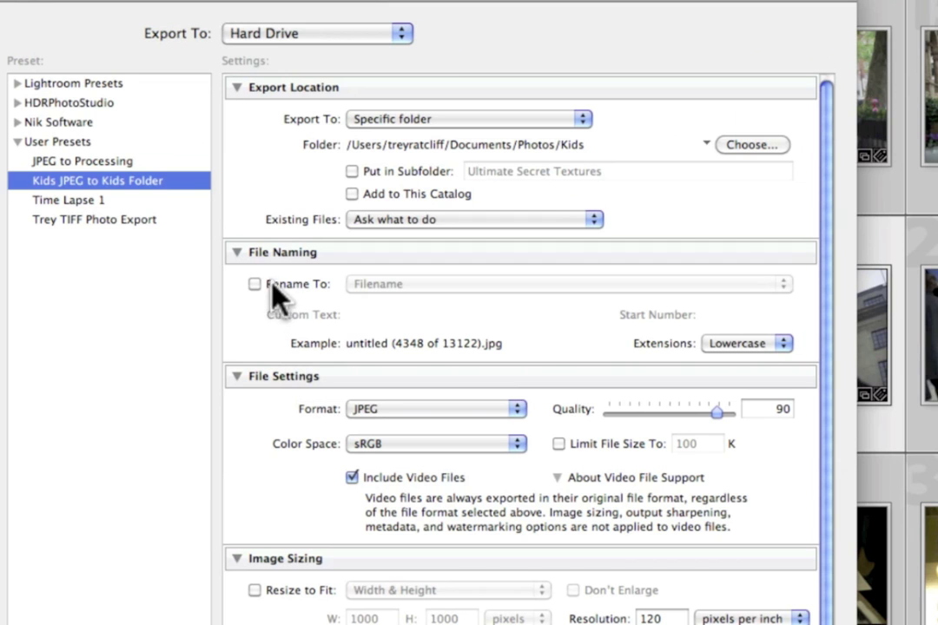
left_click(254, 284)
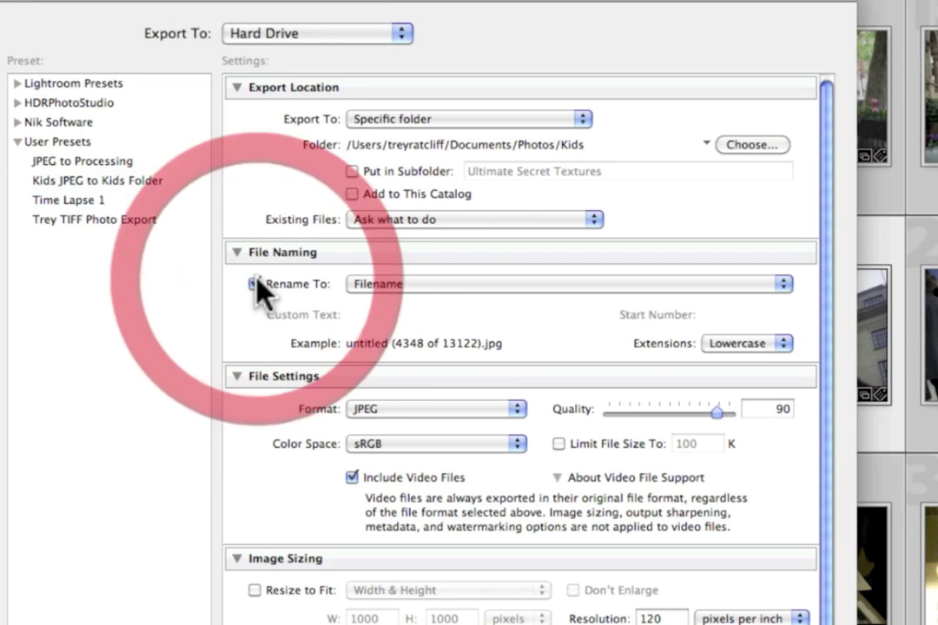
left_click(446, 285)
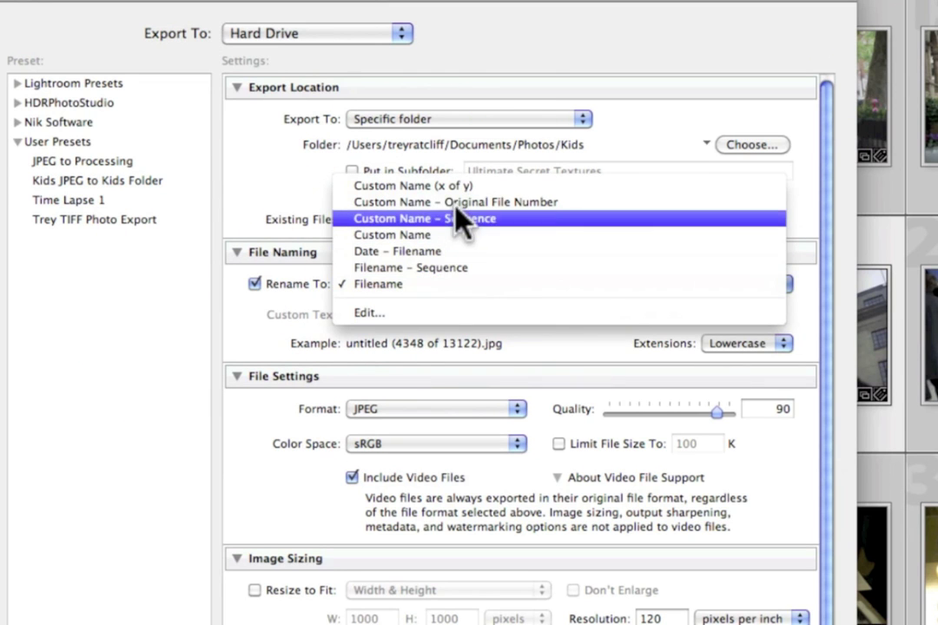
left_click(425, 185)
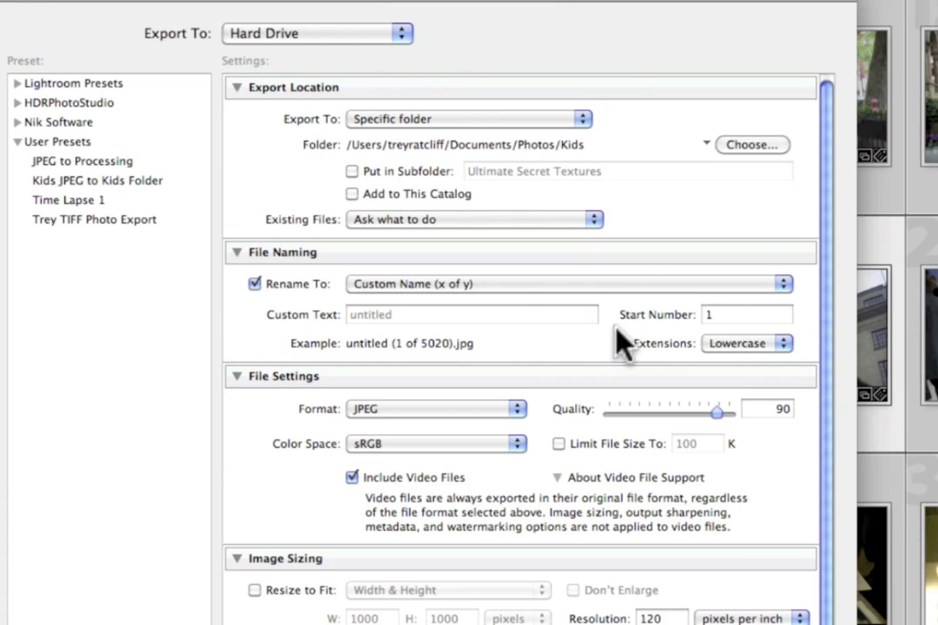
left_click(725, 317)
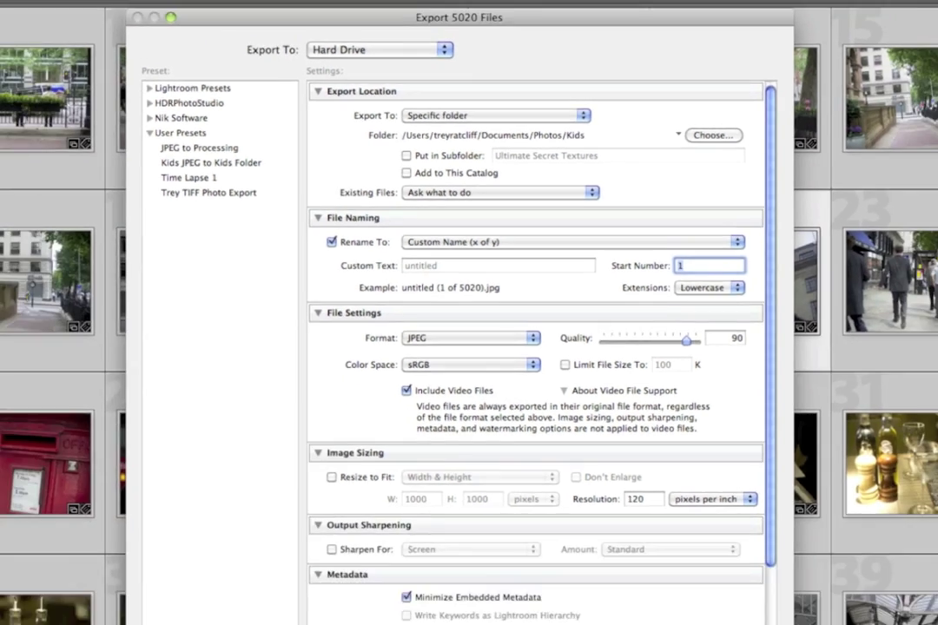
left_click(630, 397)
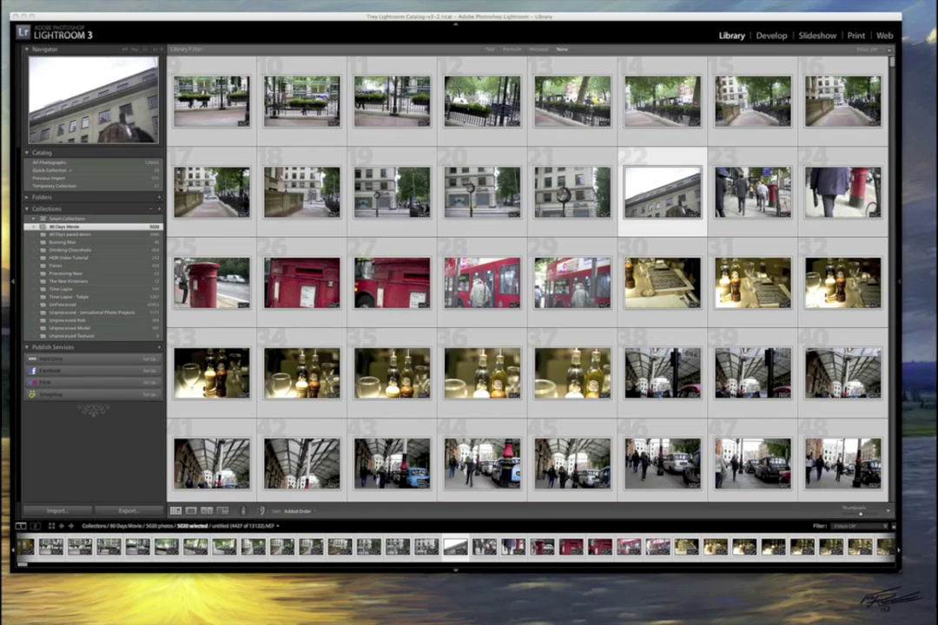
Open untitled (5006 of 13122).jpg from the Kids folder as an image sequence.
left_click_drag(849, 50, 384, 79)
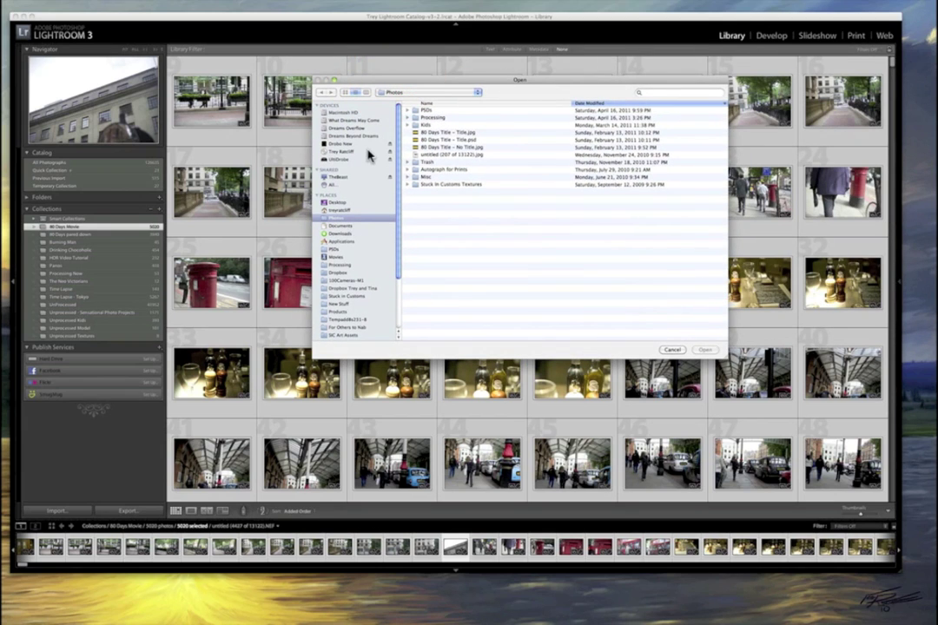
left_click(408, 125)
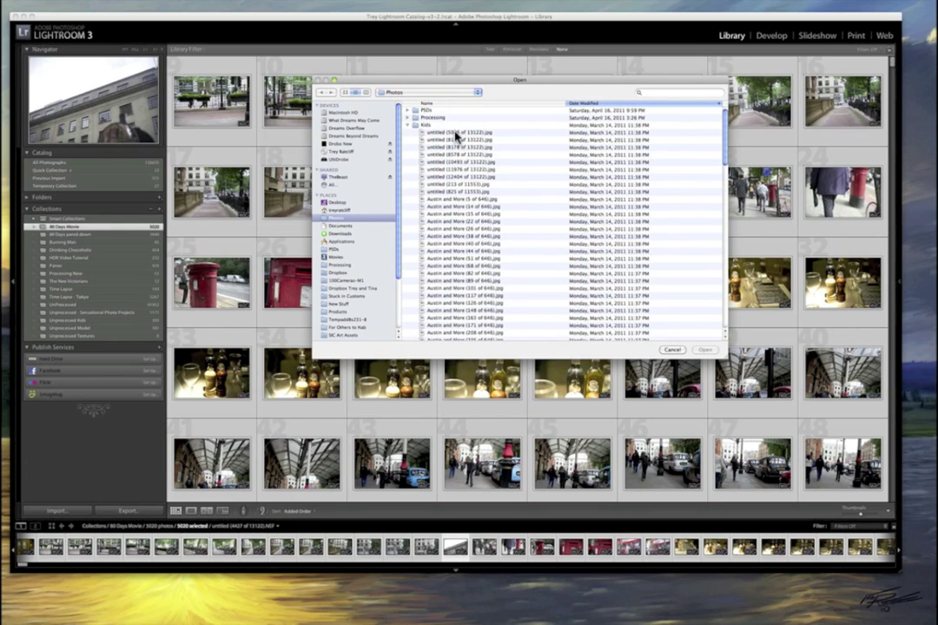
left_click(455, 133)
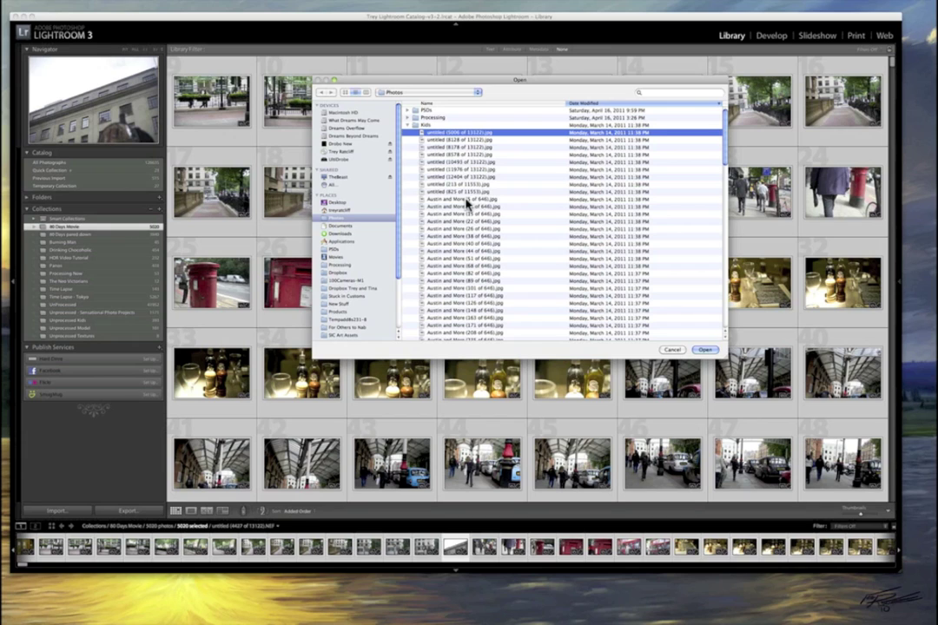
left_click(460, 178)
left_click(465, 133)
left_click(705, 350)
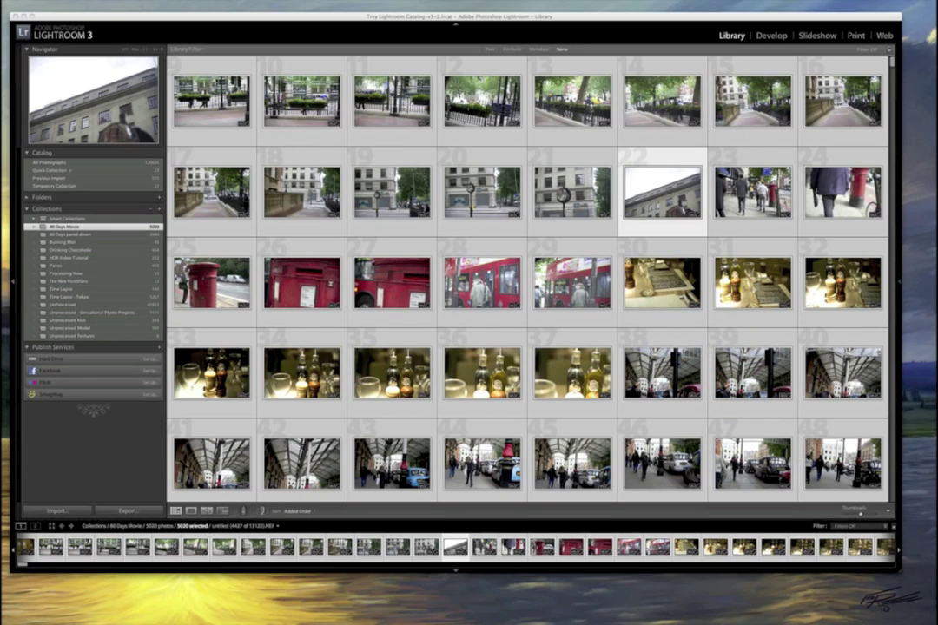
left_click_drag(875, 151, 466, 147)
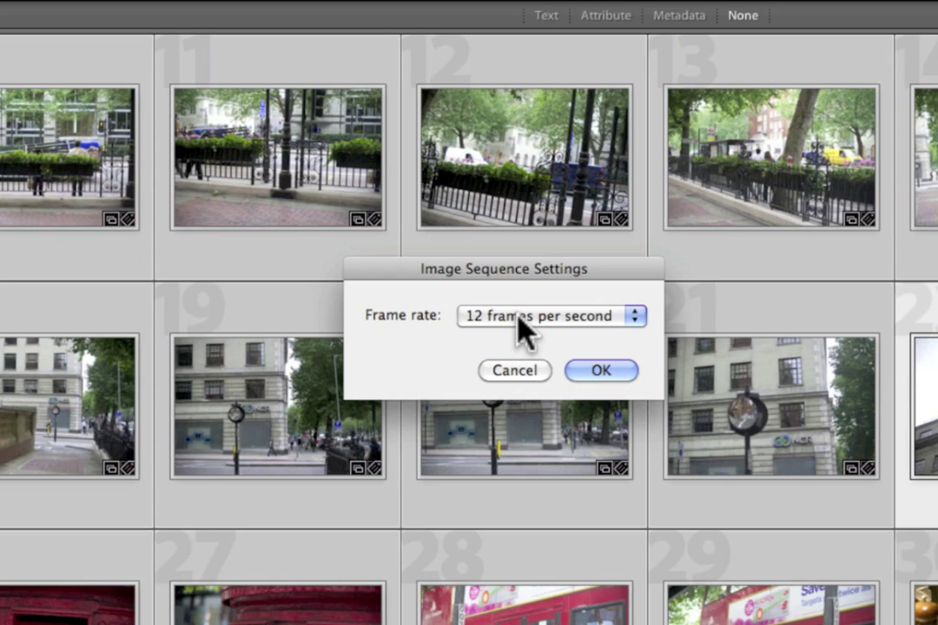
Keep the image sequence frame rate at 12 frames per second and confirm the settings.
left_click(518, 318)
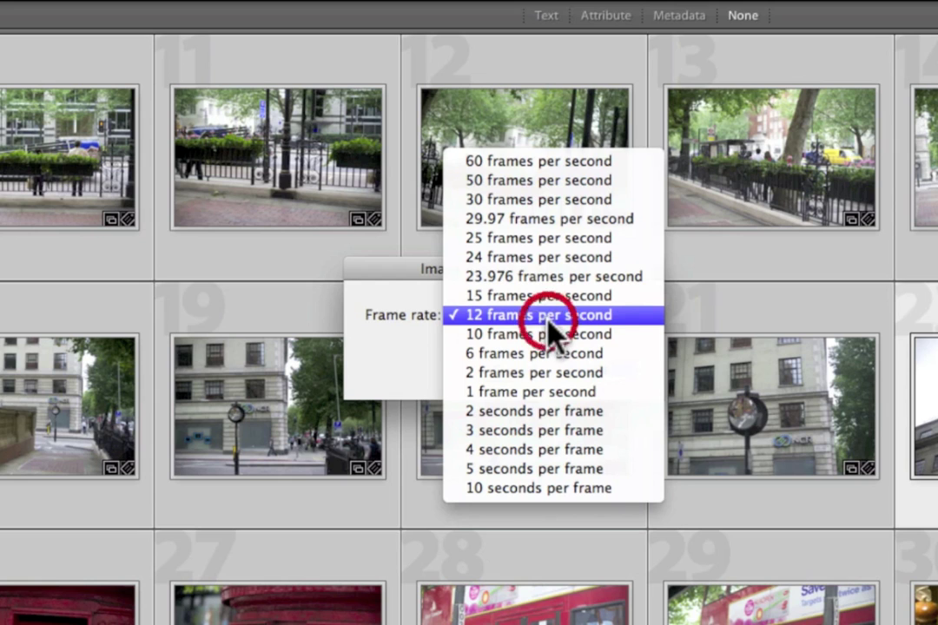
left_click(549, 330)
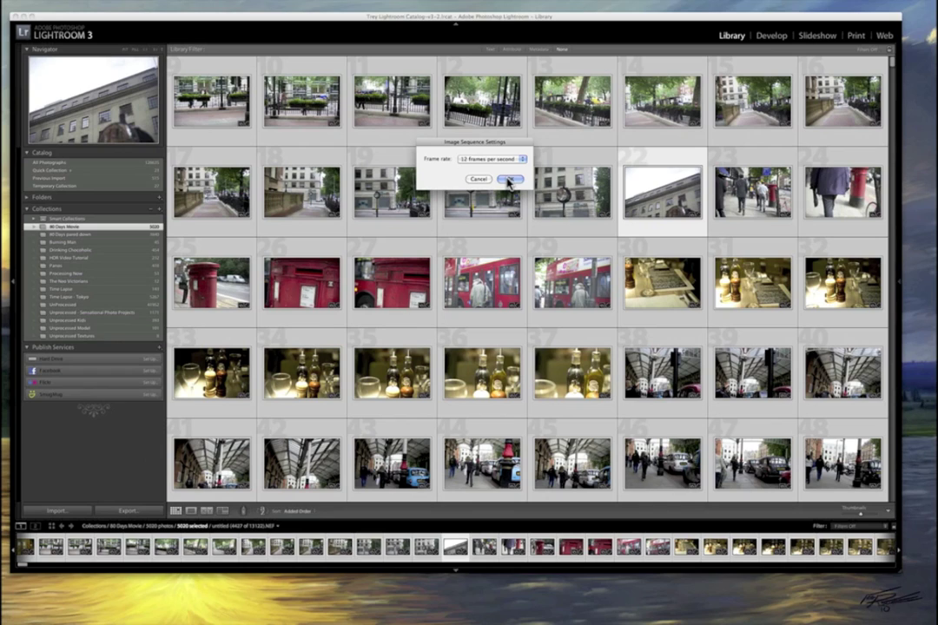
left_click(482, 180)
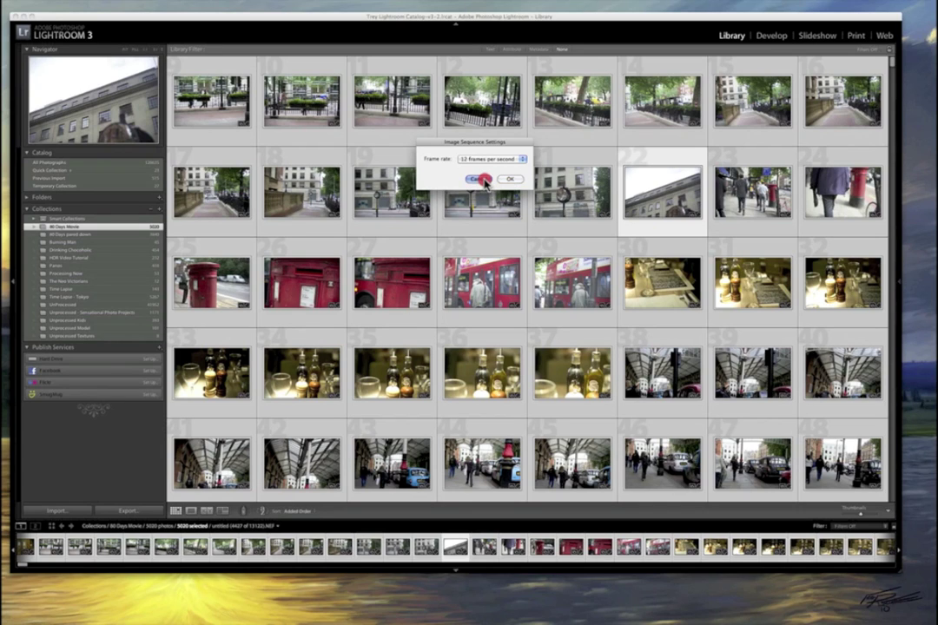
Cancel the Image Sequence Settings and browse the 3840 photos in the '80 Days pared down' collection.
left_click_drag(482, 180, 408, 147)
left_click(480, 180)
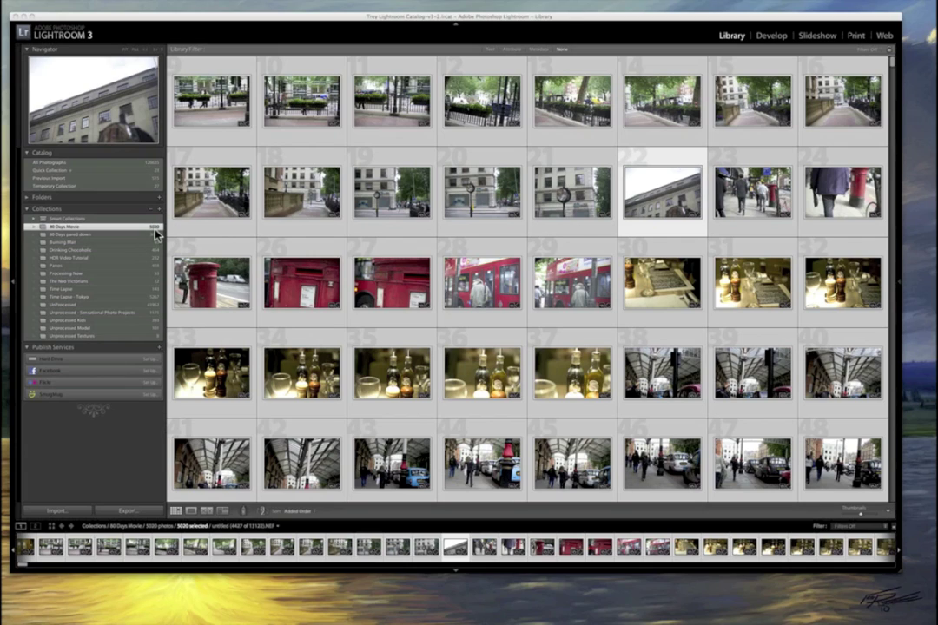
left_click(103, 237)
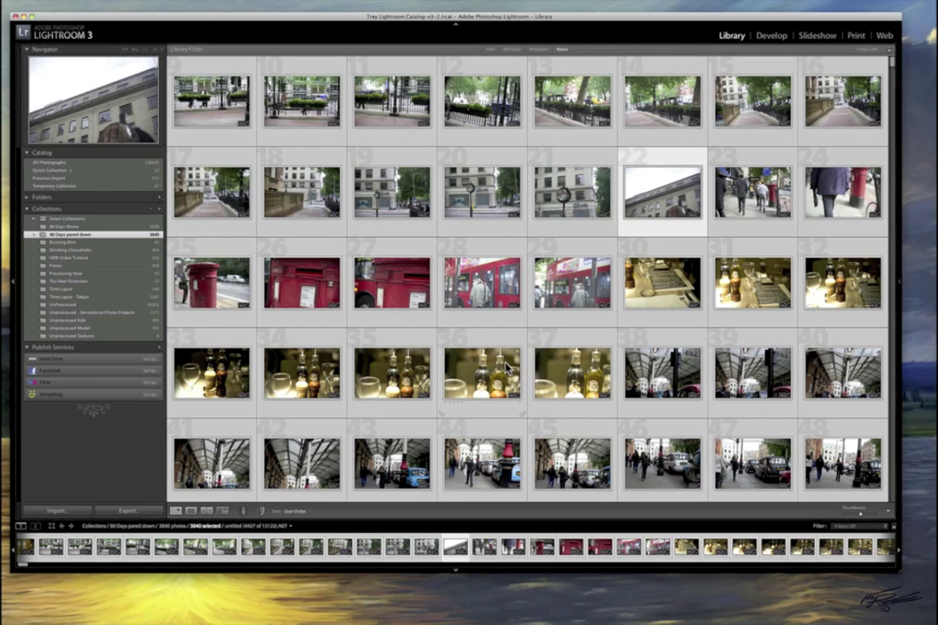
scroll(506, 368, "down", 10)
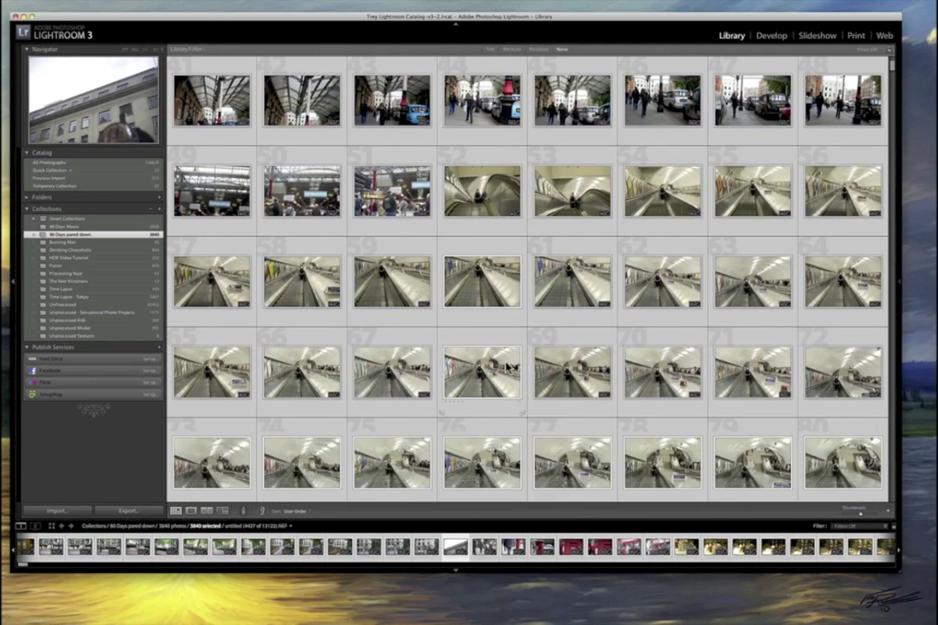
scroll(506, 365, "up", 8)
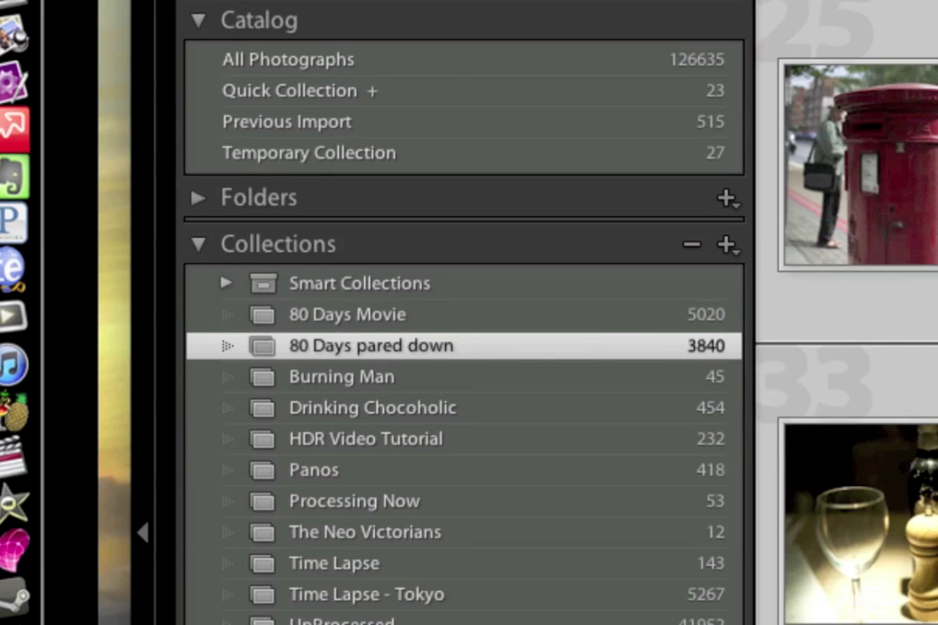
scroll(860, 347, "down", 8)
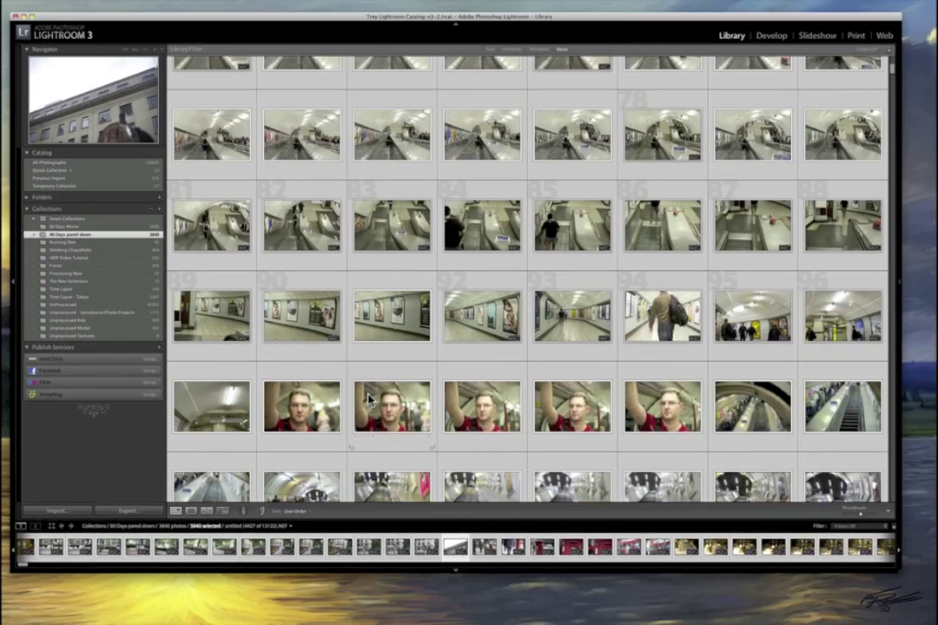
scroll(369, 401, "down", 5)
scroll(369, 401, "down", 10)
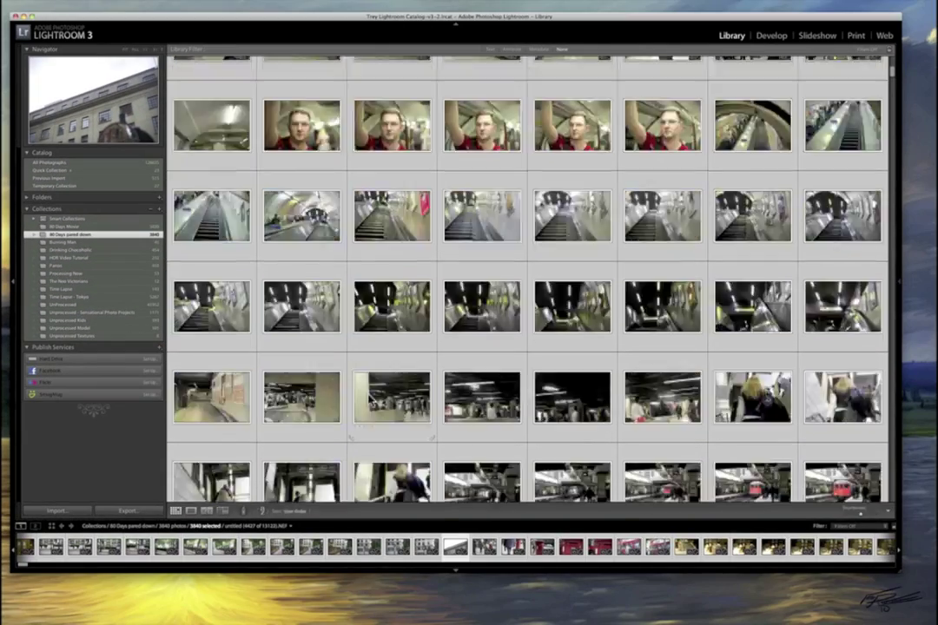
scroll(369, 401, "down", 3)
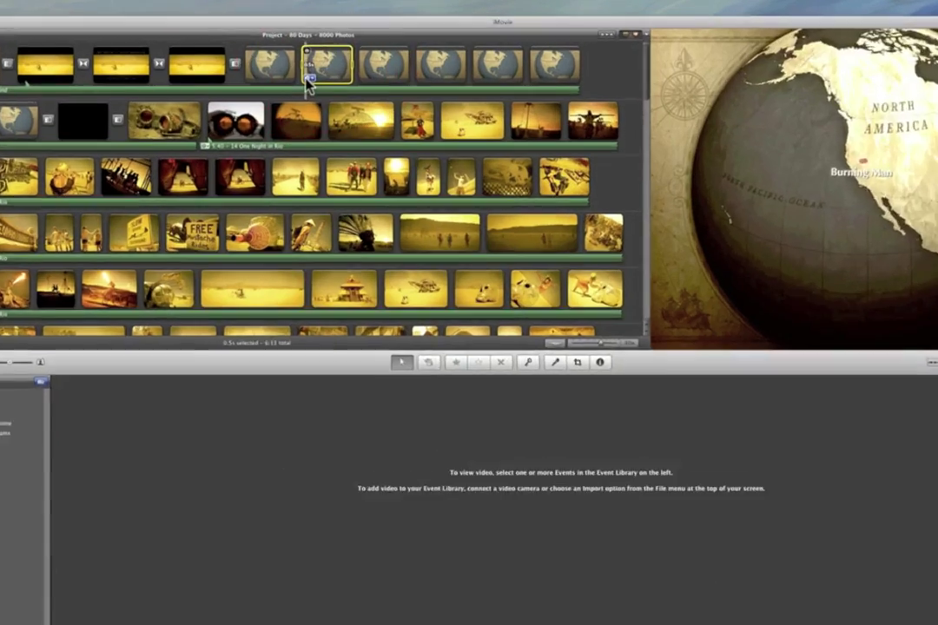
left_click(307, 71)
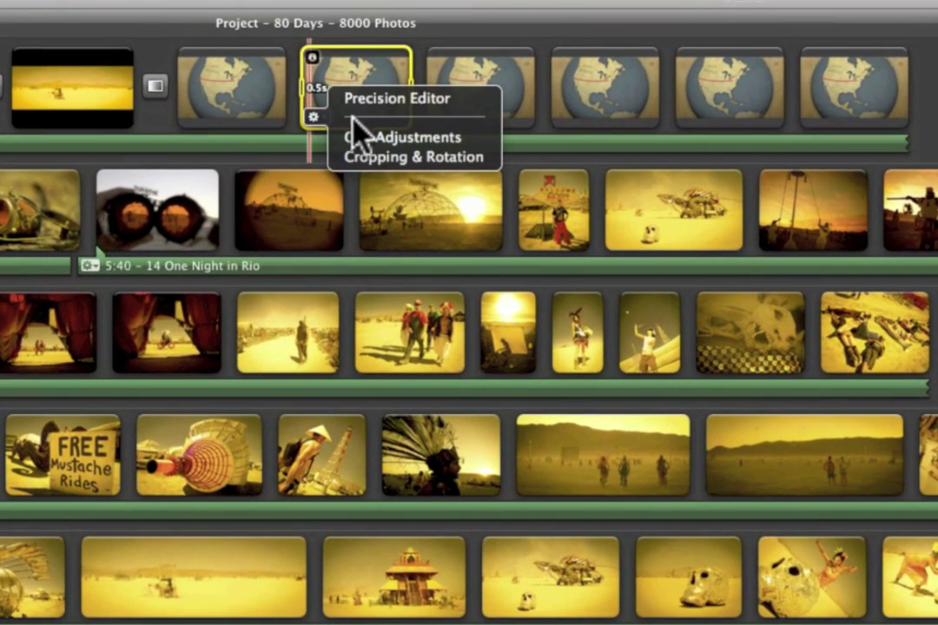
left_click(391, 143)
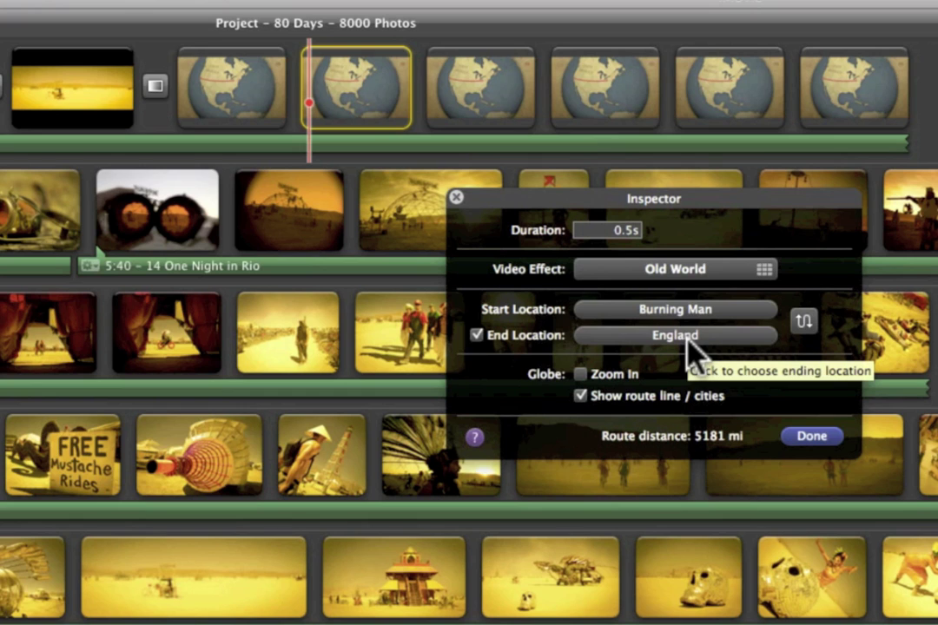
left_click(814, 436)
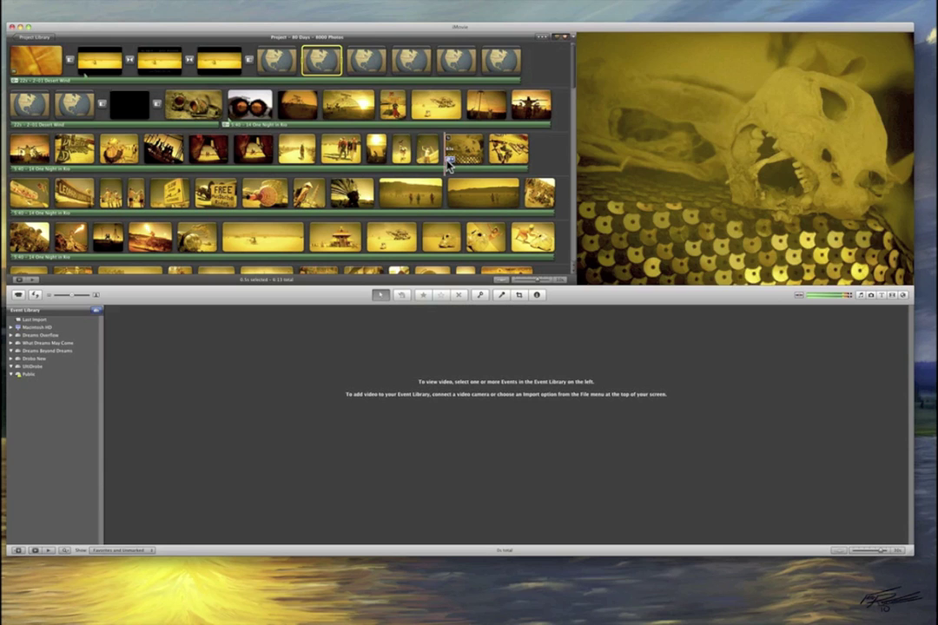
scroll(397, 161, "down", 2)
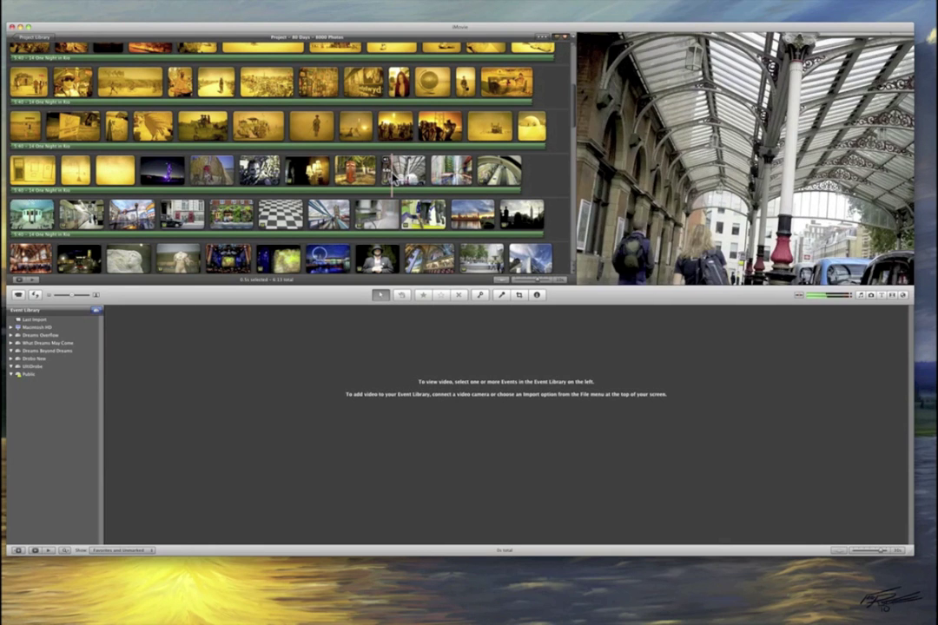
key("space")
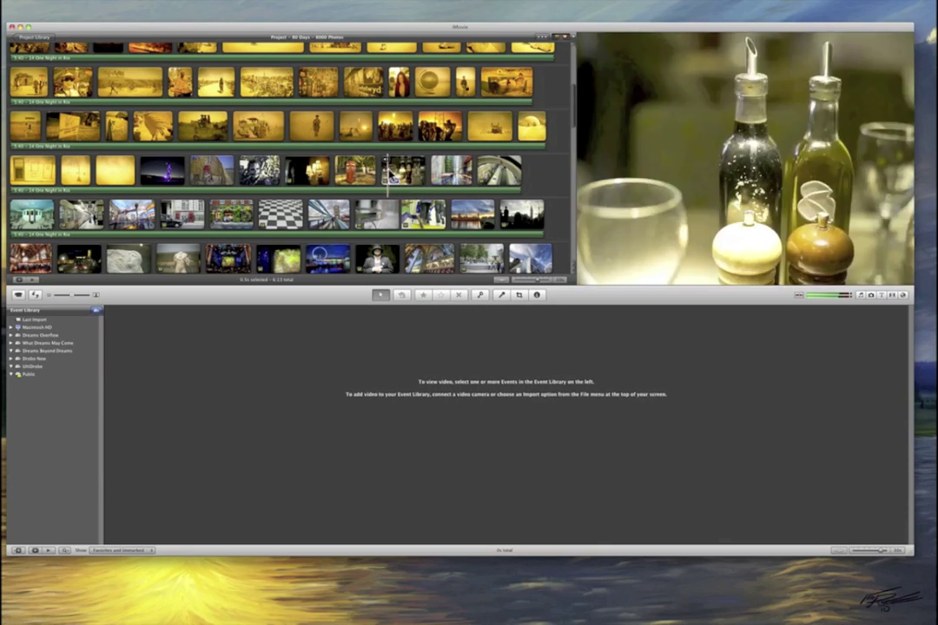
key("space")
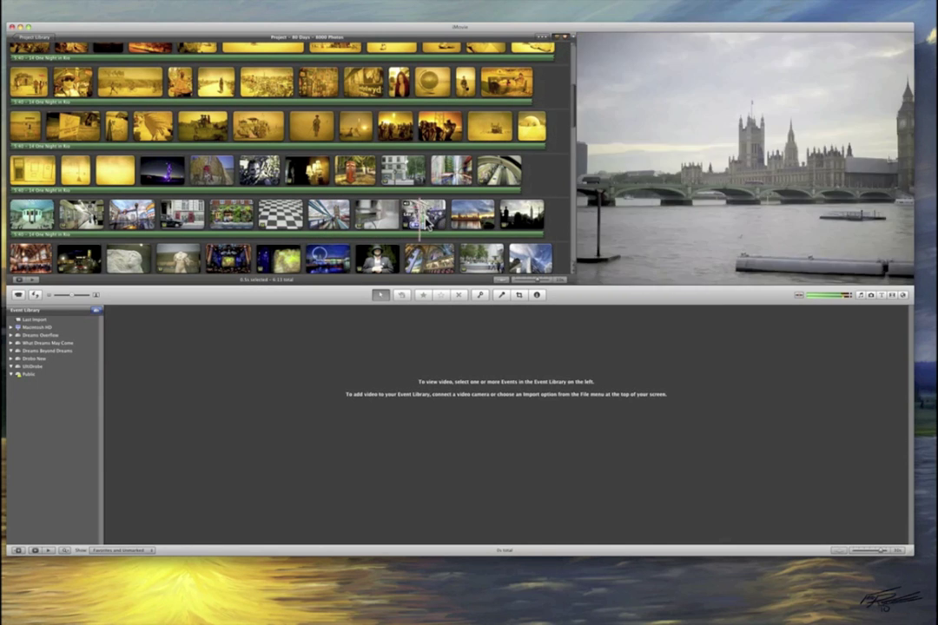
scroll(476, 227, "down", 3)
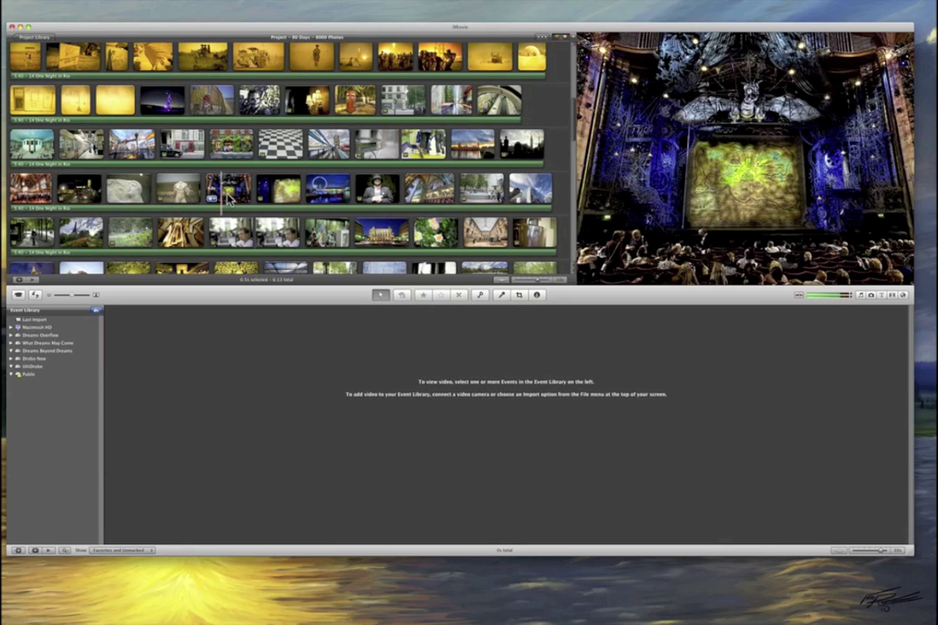
scroll(268, 199, "down", 4)
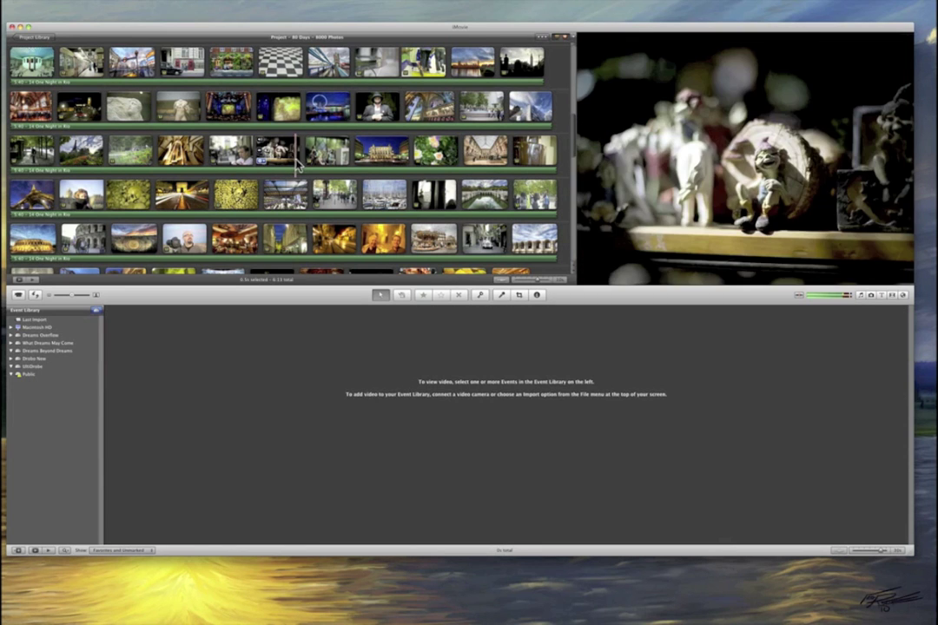
left_click(264, 162)
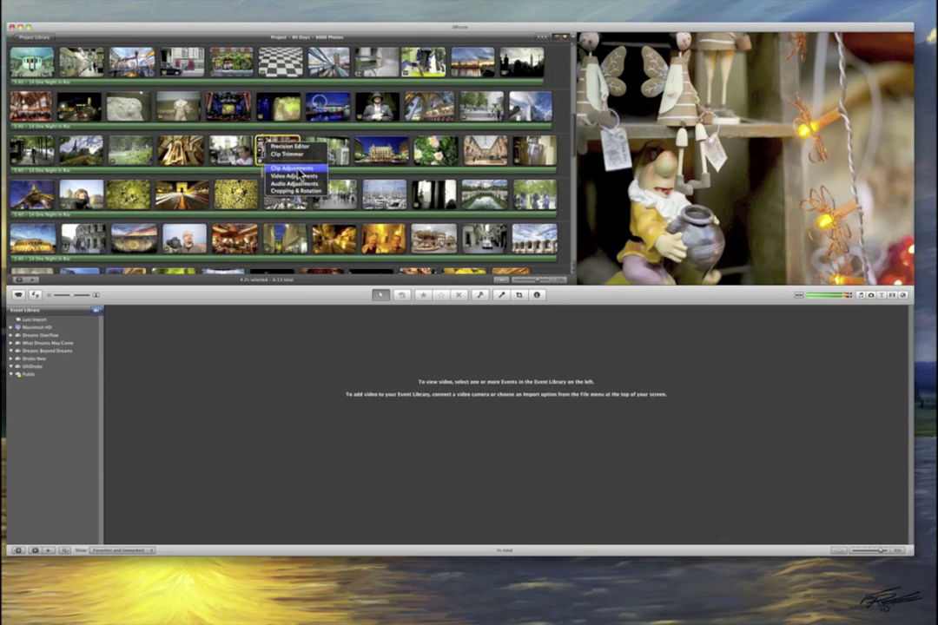
left_click(298, 174)
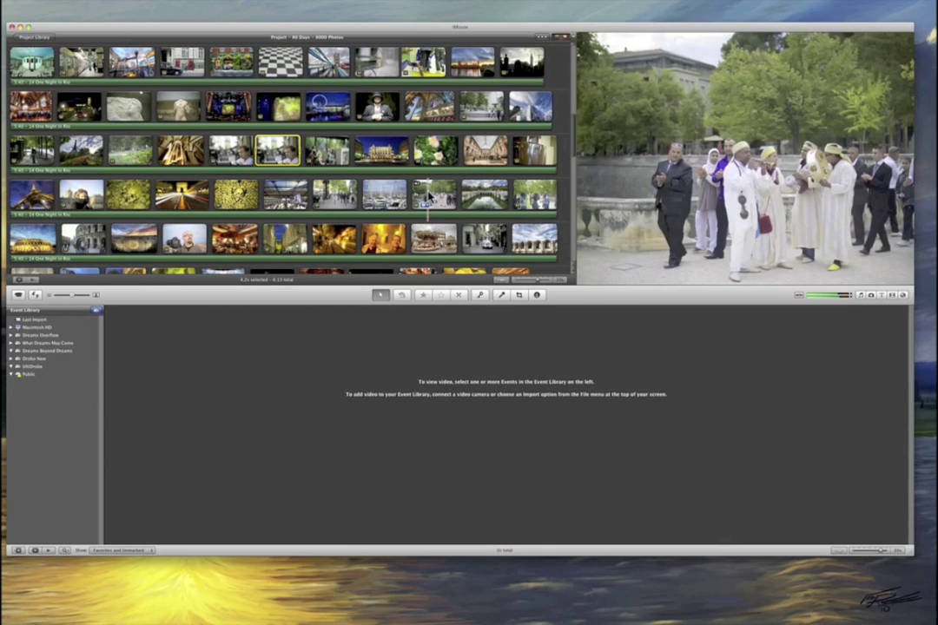
scroll(428, 198, "down", 3)
scroll(287, 172, "down", 3)
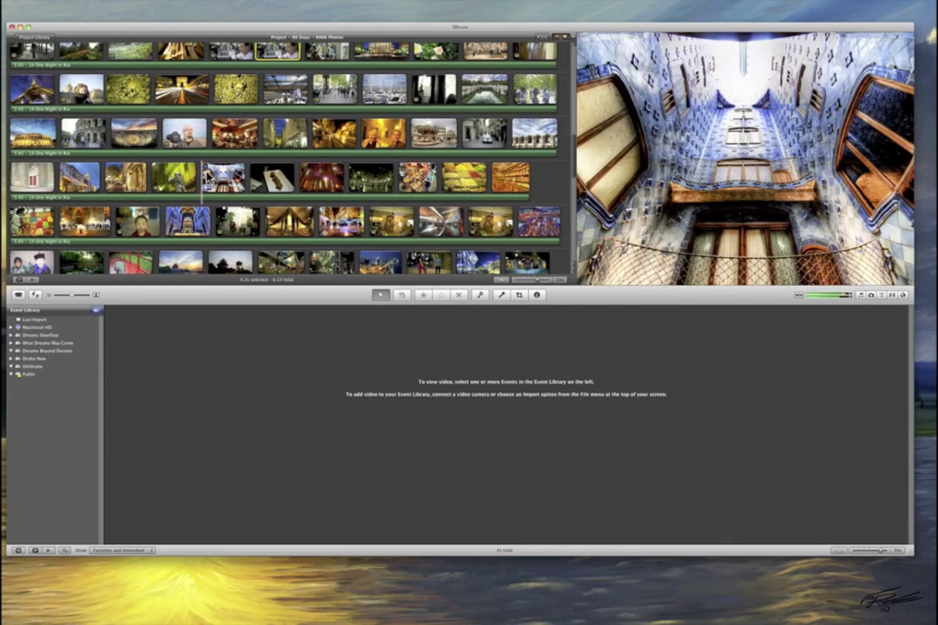
scroll(217, 169, "down", 3)
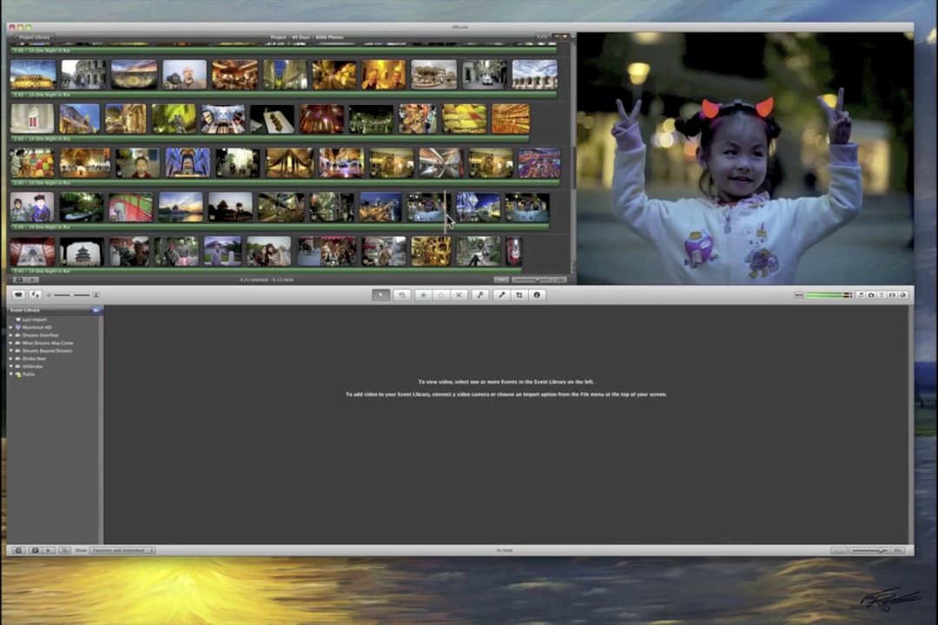
scroll(447, 221, "down", 5)
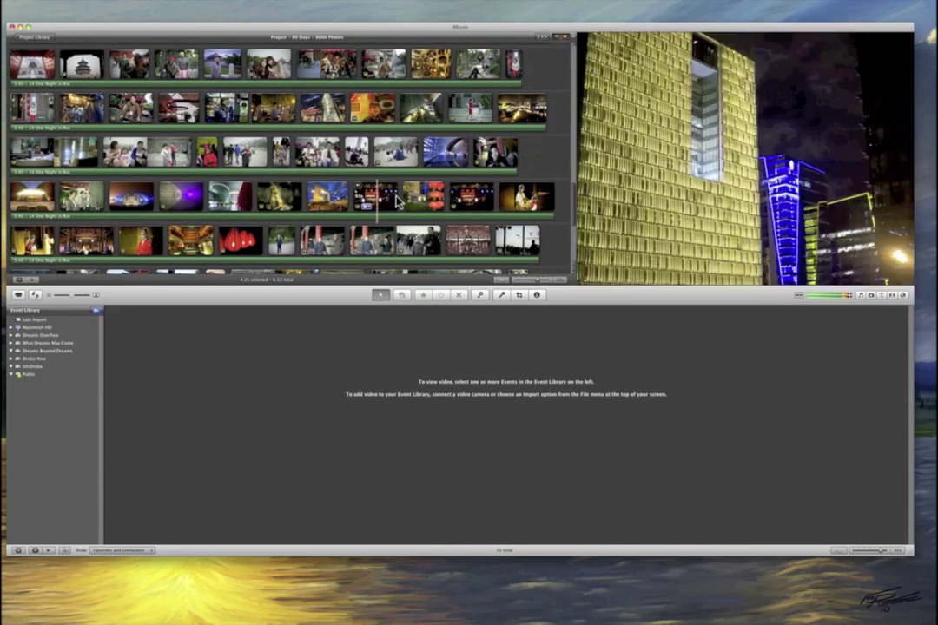
scroll(269, 170, "down", 2)
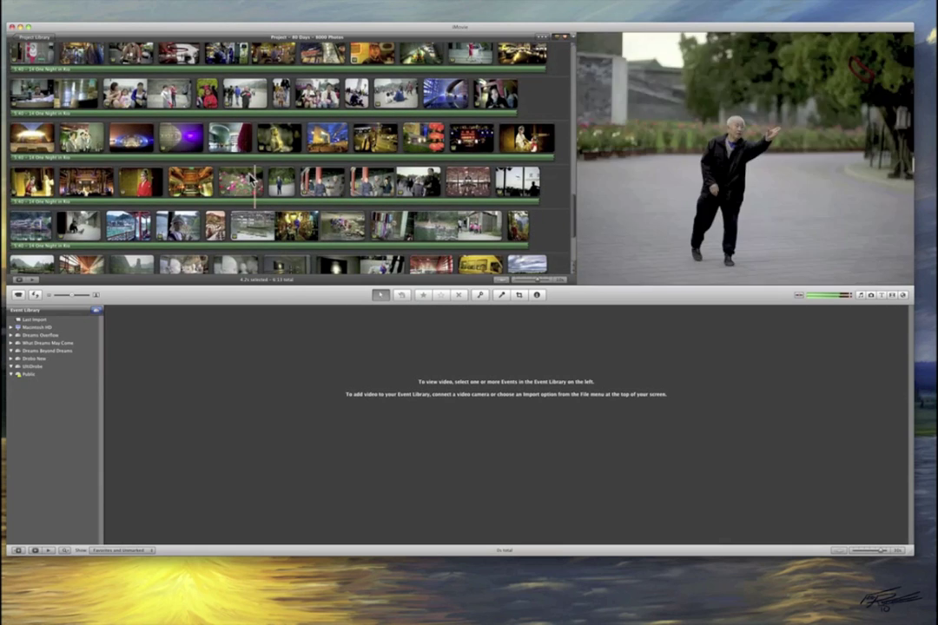
scroll(265, 171, "down", 2)
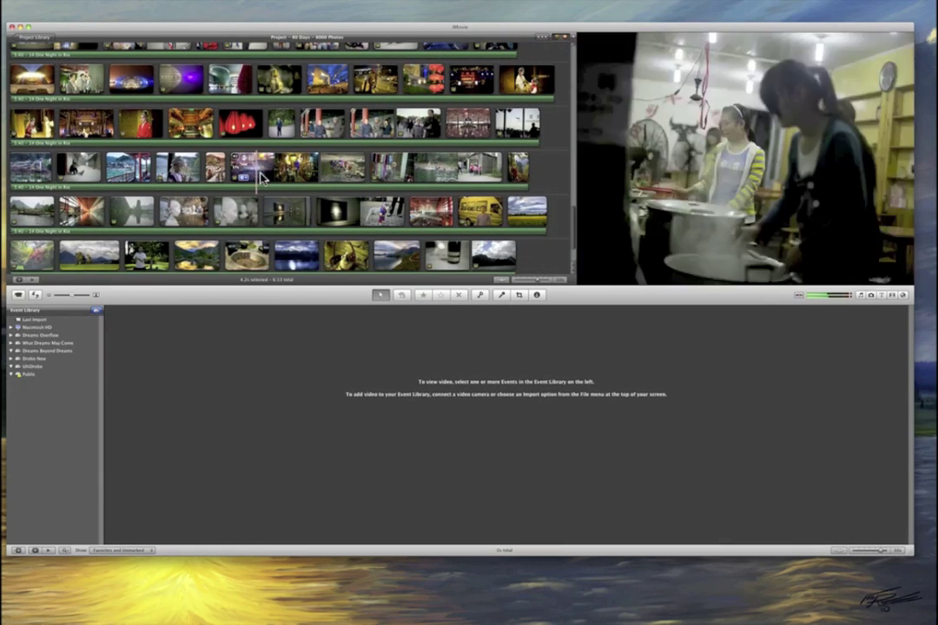
scroll(296, 176, "down", 2)
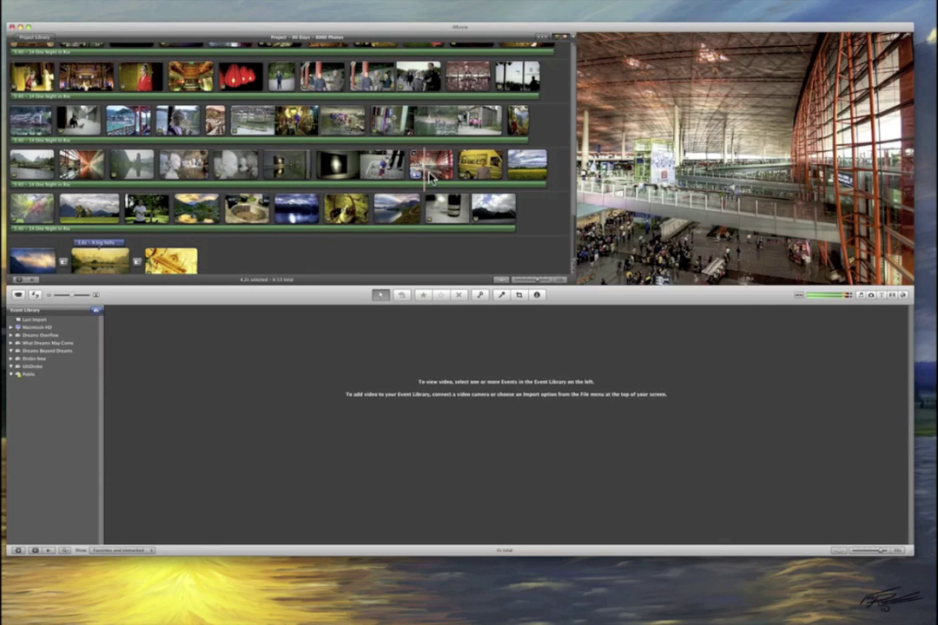
scroll(363, 146, "down", 1)
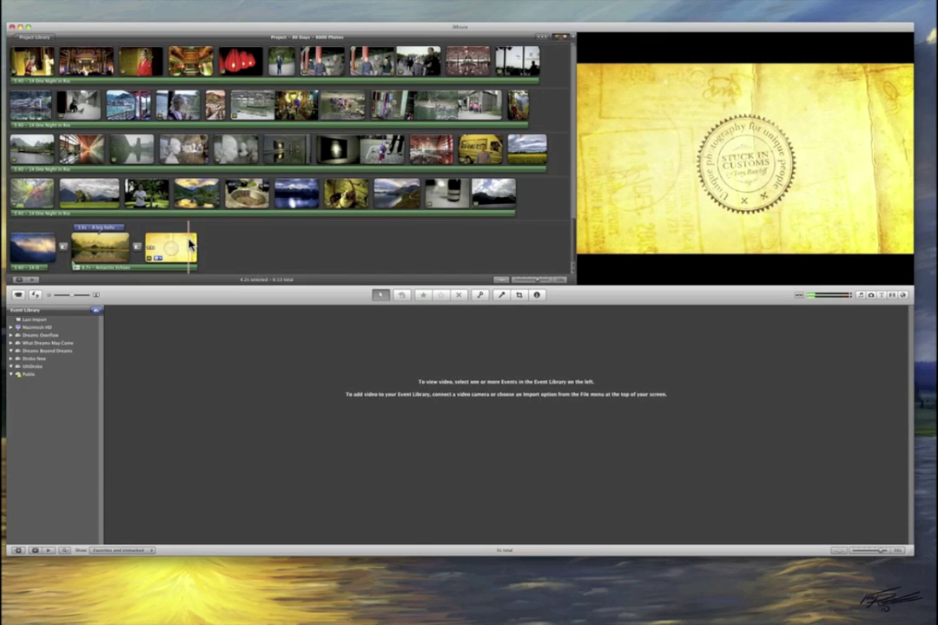
left_click_drag(575, 245, 579, 67)
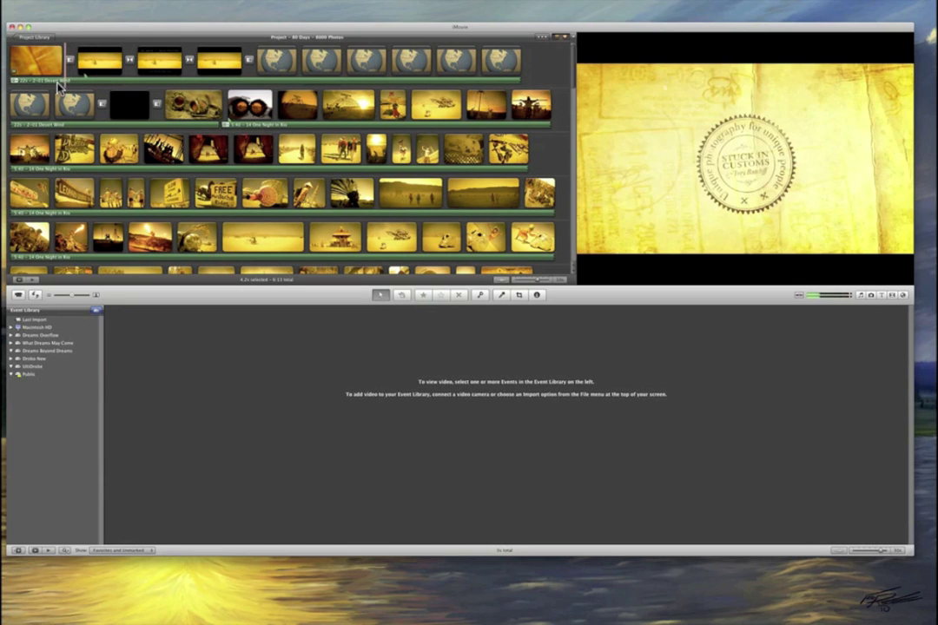
key("space")
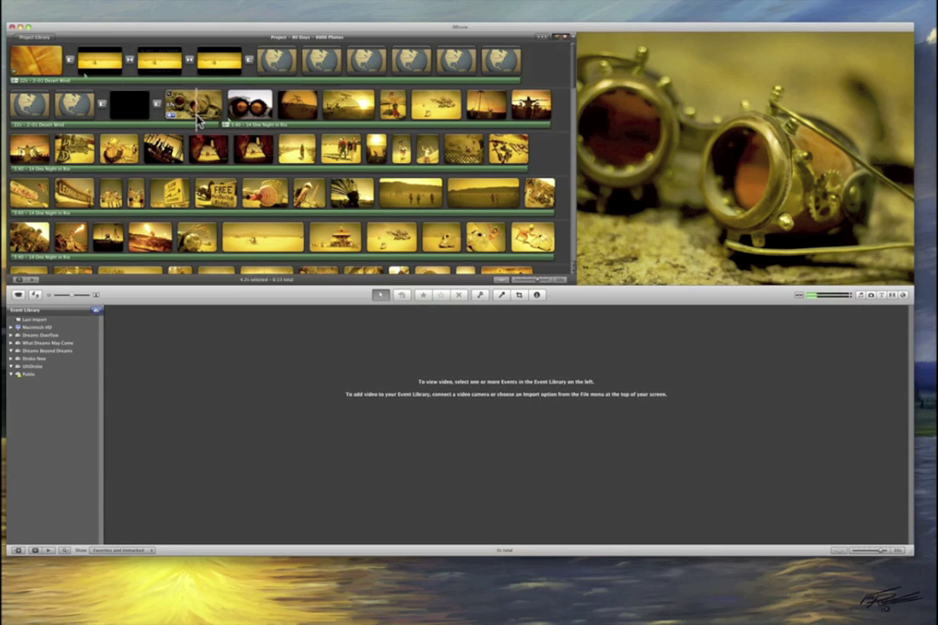
key("space")
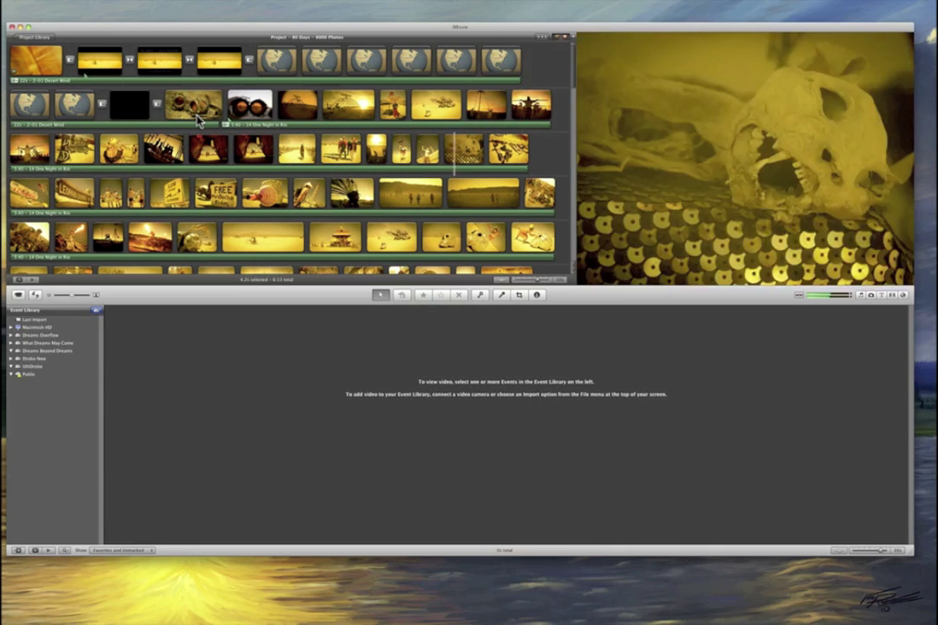
scroll(243, 208, "down", 10)
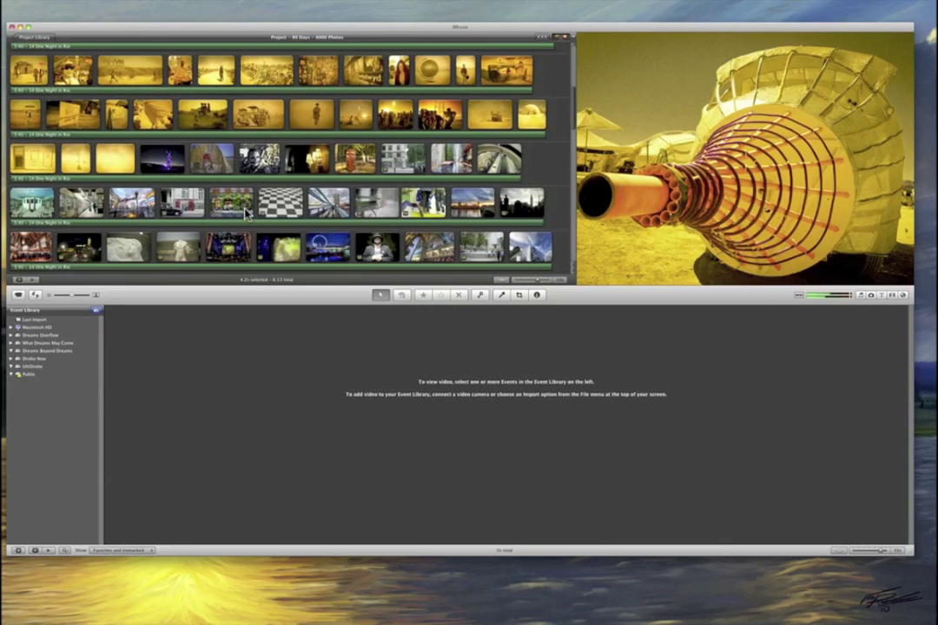
scroll(260, 204, "down", 6)
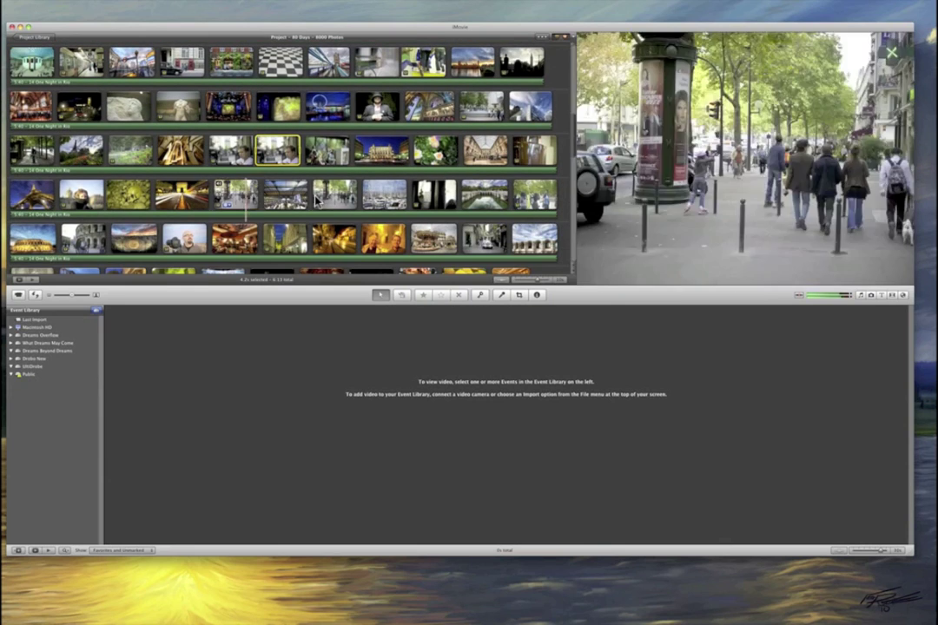
scroll(347, 212, "down", 3)
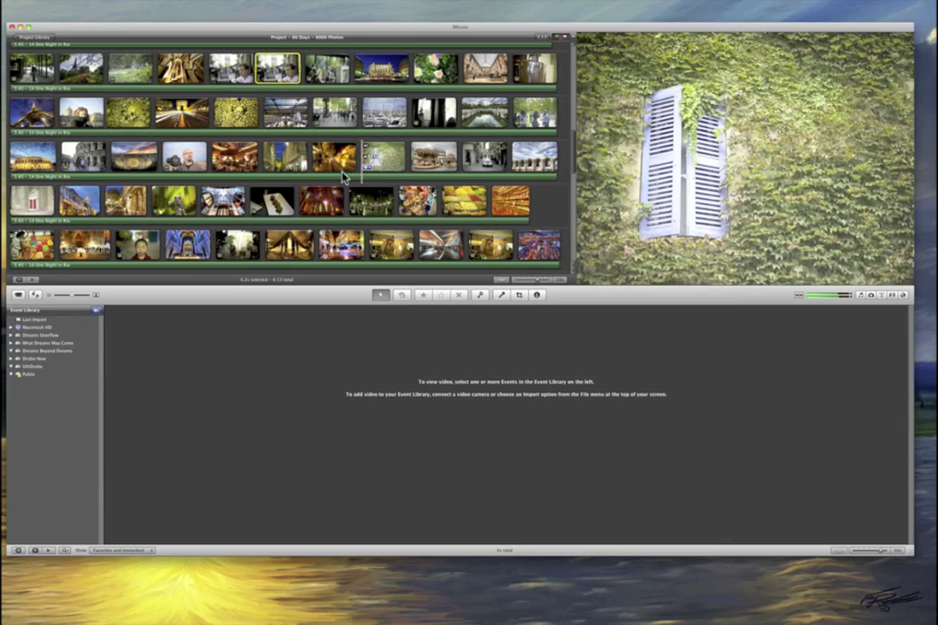
scroll(352, 160, "down", 3)
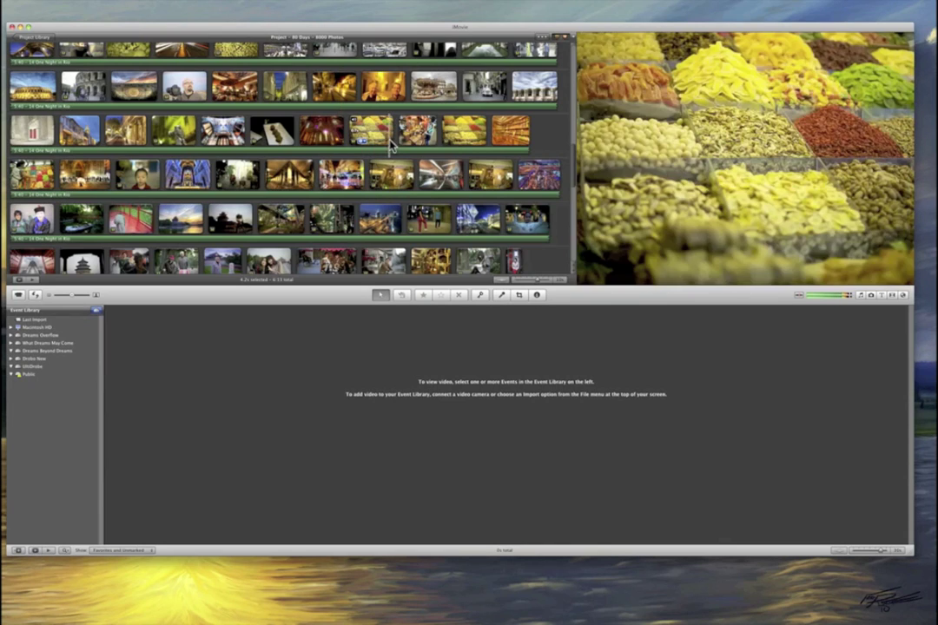
scroll(361, 145, "down", 5)
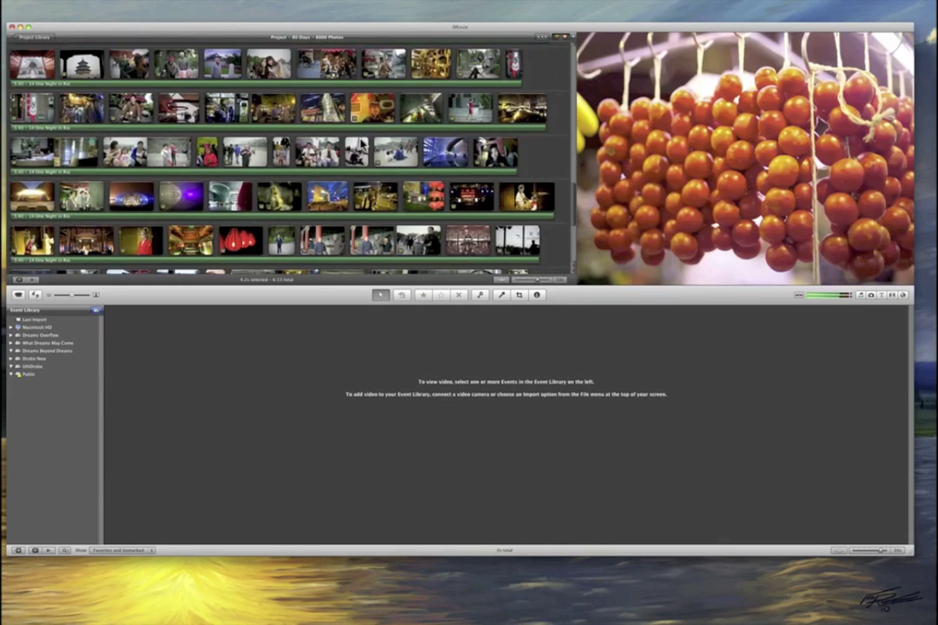
scroll(362, 145, "up", 10)
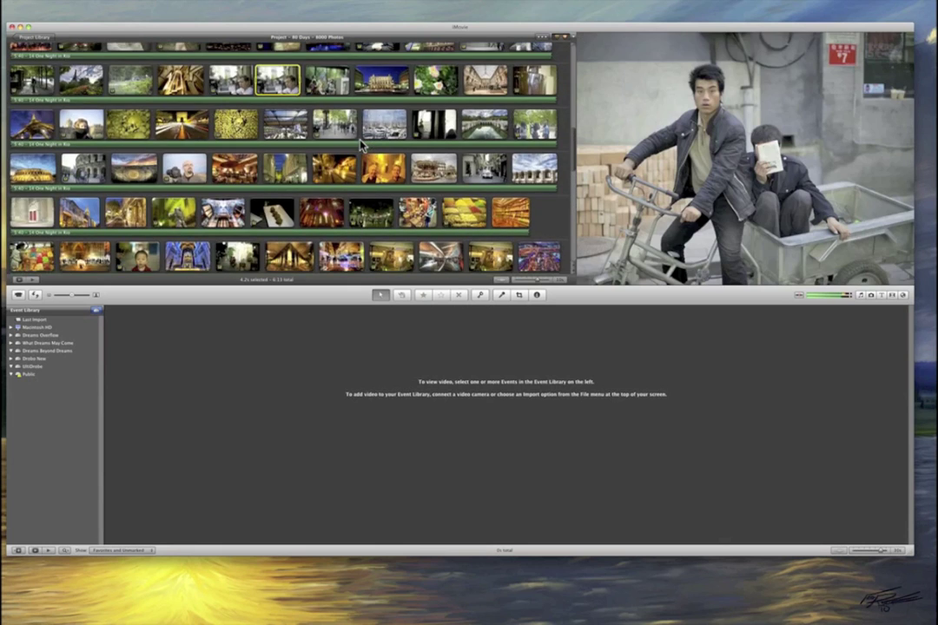
scroll(361, 145, "up", 10)
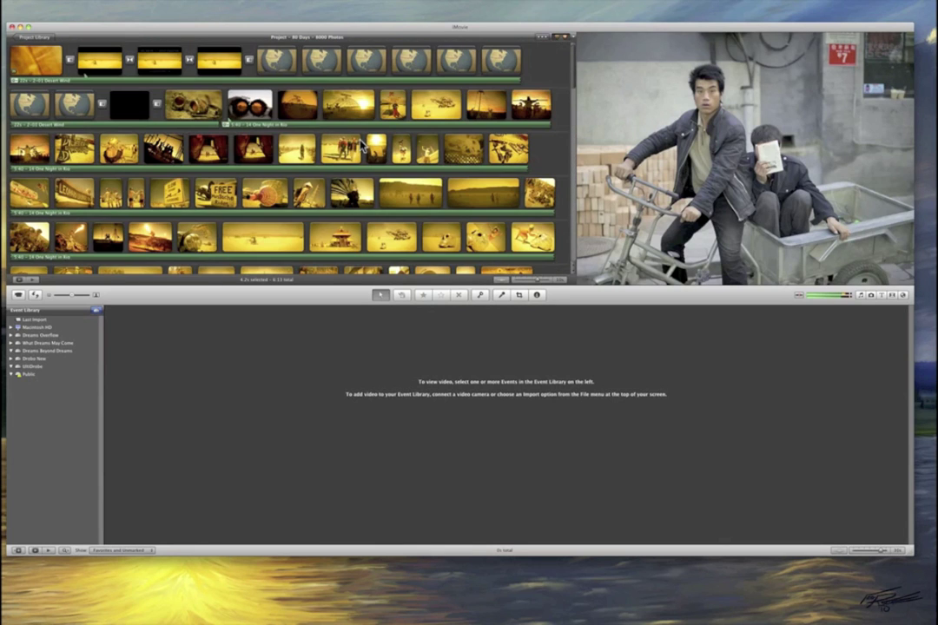